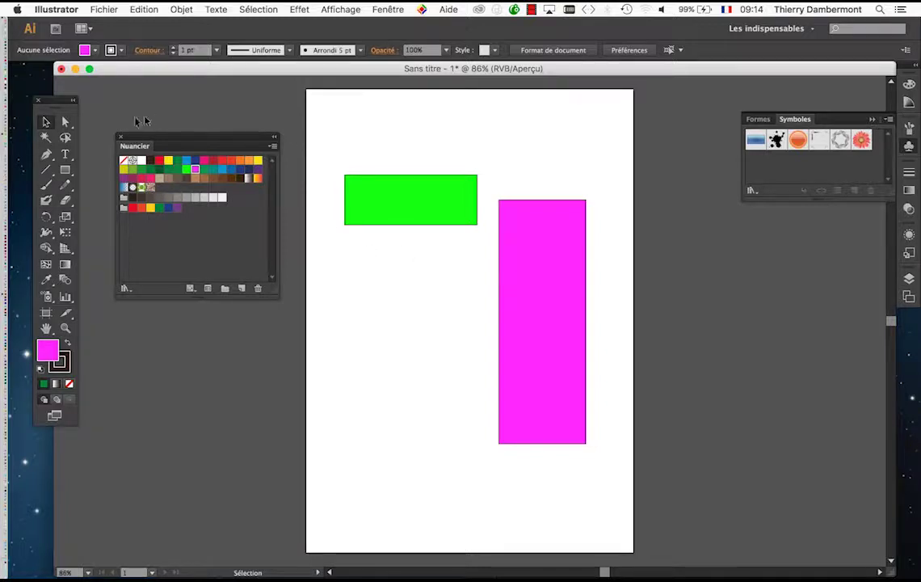
- Reposition the floating tool palette against the page's edge and park the swatches window in the empty area beside it
left_click_drag(199, 140, 196, 388)
left_click_drag(57, 103, 304, 103)
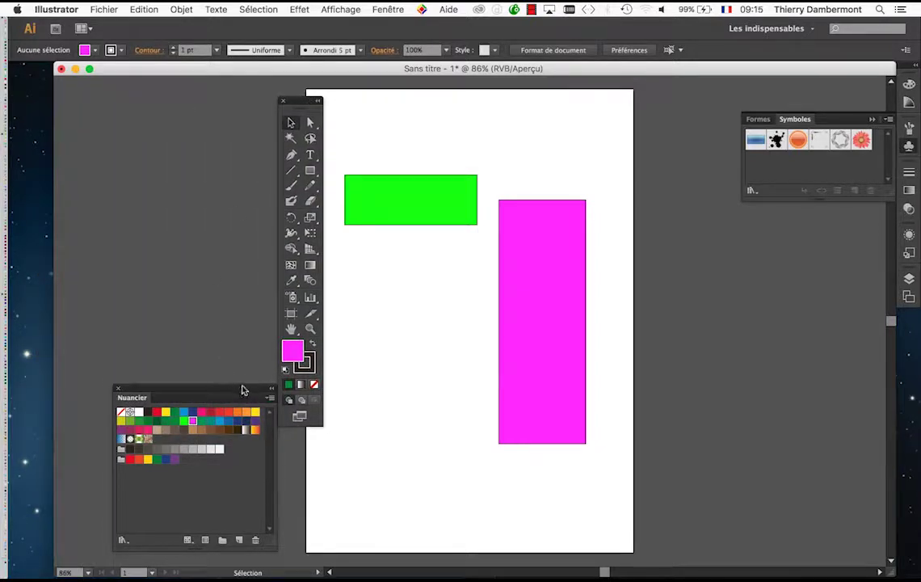
left_click_drag(243, 391, 142, 311)
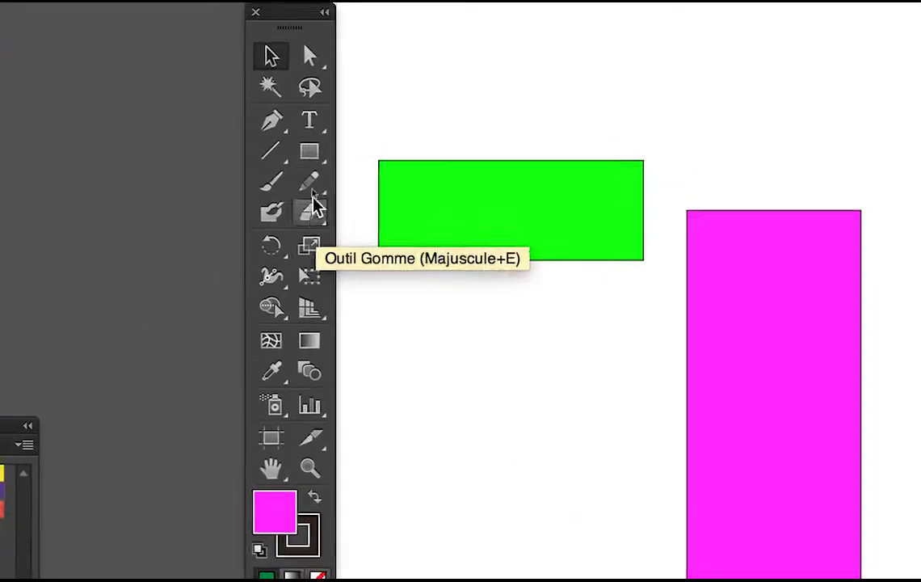
- Draw a text frame in the blank area above the magenta rectangle and fill it with placeholder text
left_click(314, 123)
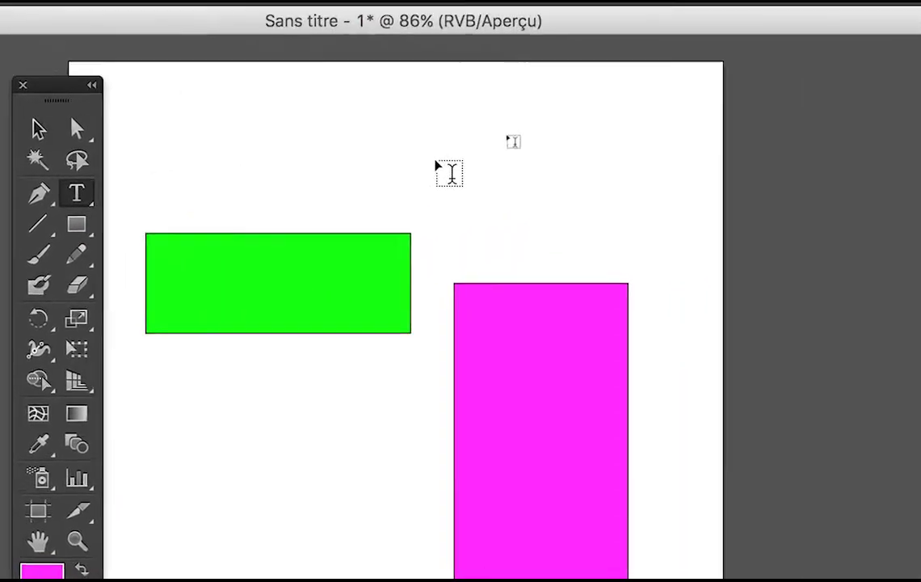
left_click_drag(458, 96, 619, 196)
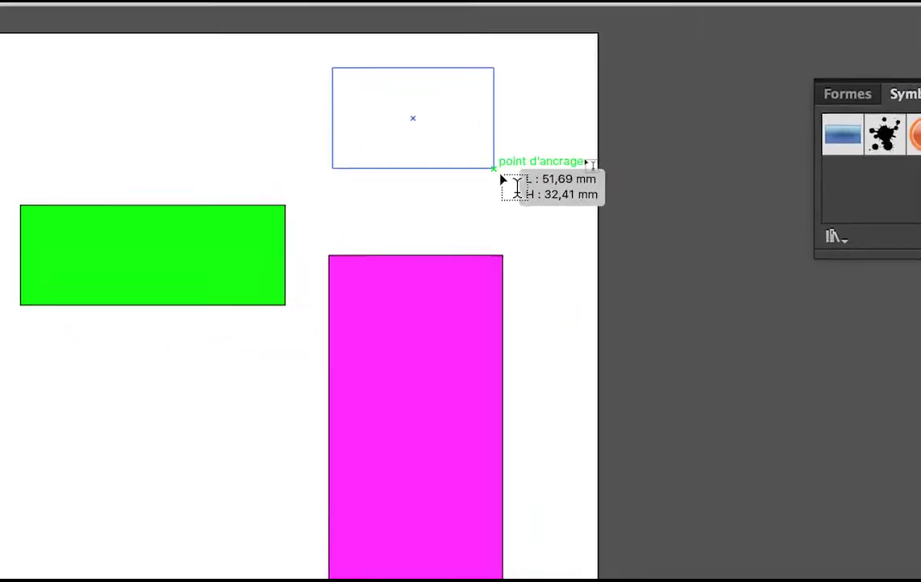
left_click_drag(501, 180, 572, 235)
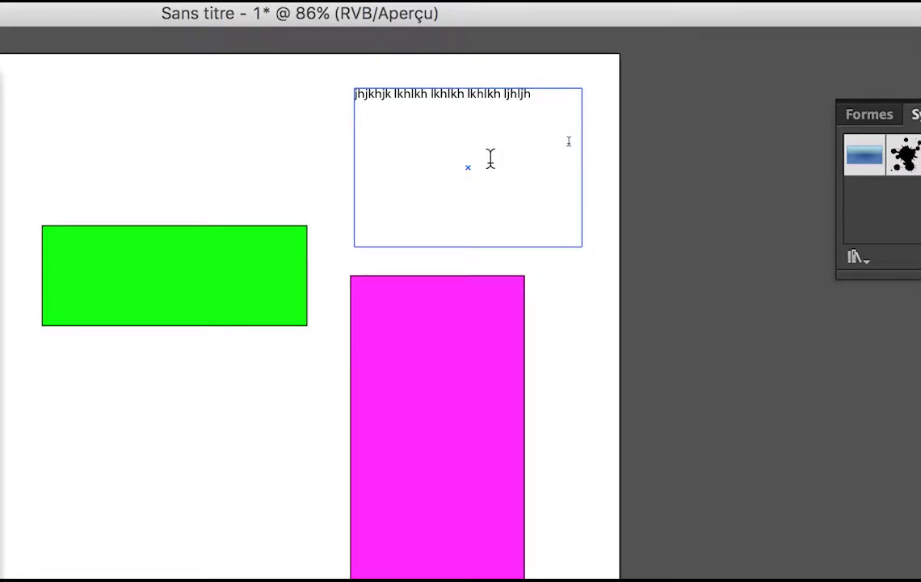
type("ljhljh lkjhljh ljhljh ljhljh")
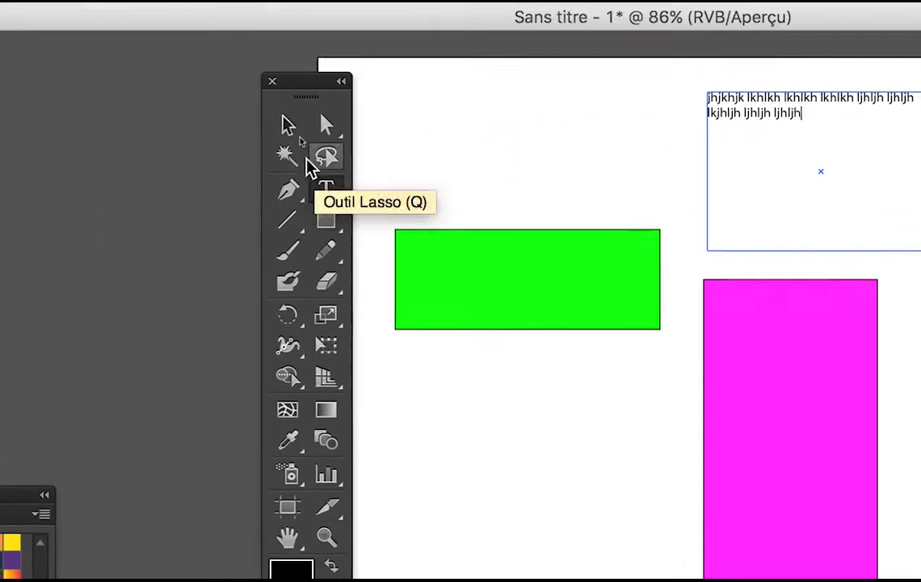
- Delete the placeholder text frame above the magenta rectangle
left_click(272, 97)
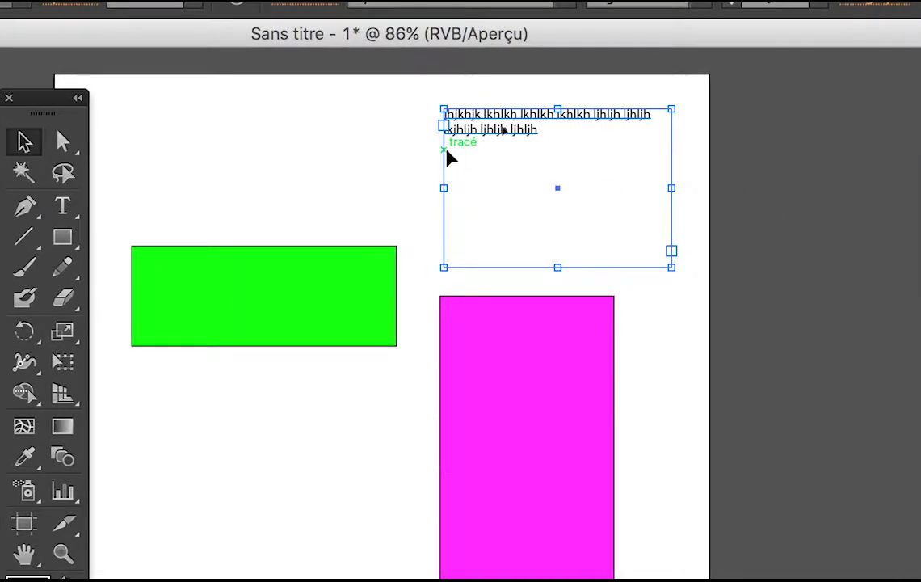
key("Delete")
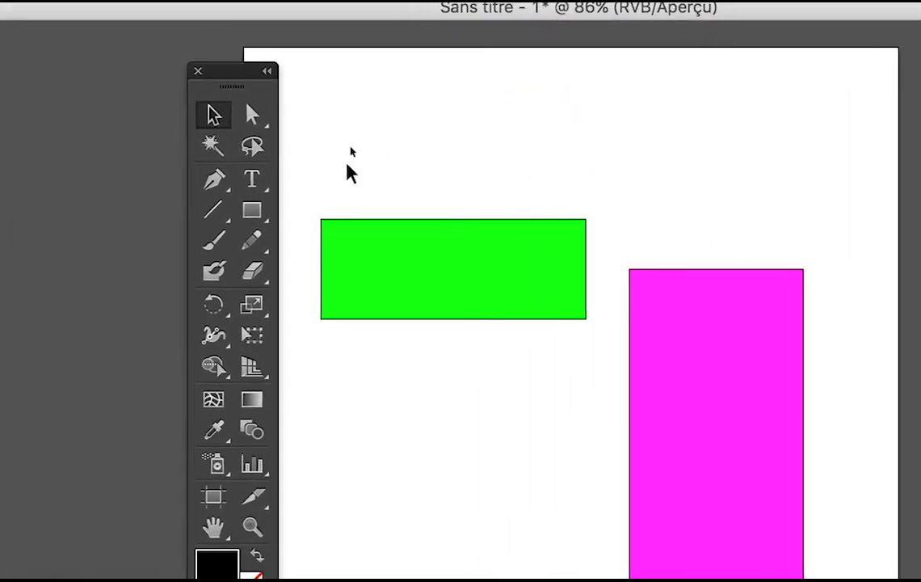
- Add the point text "colors" in the blank area above the green rectangle
left_click(93, 205)
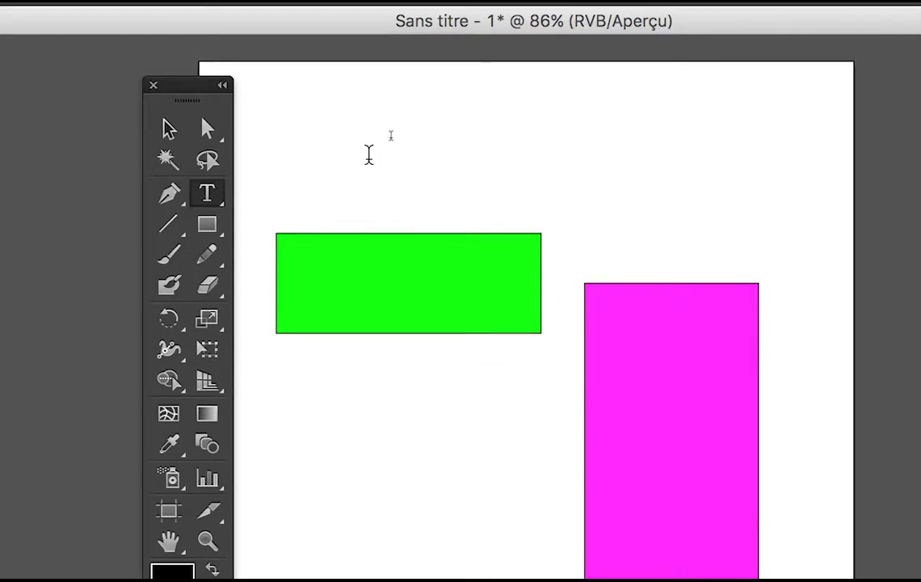
left_click(369, 154)
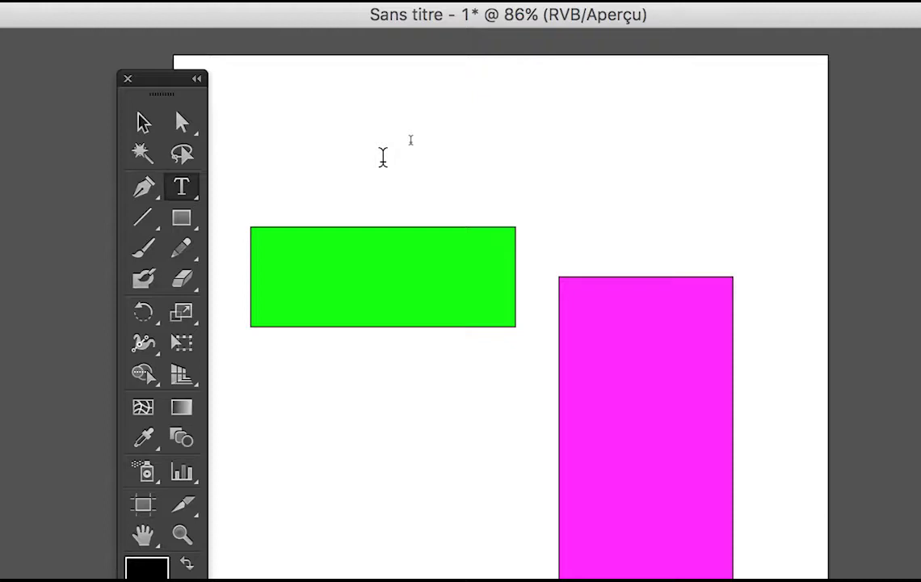
type("colors")
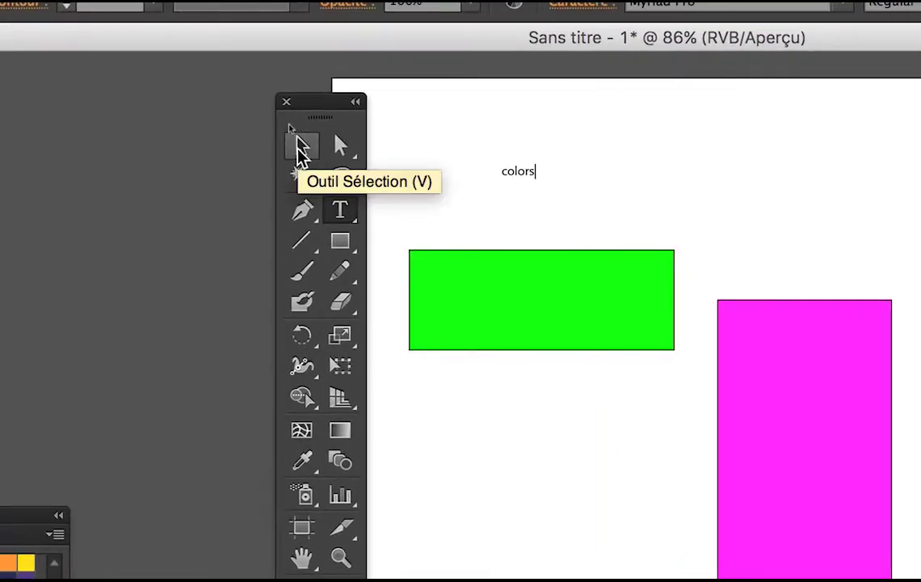
left_click(300, 145)
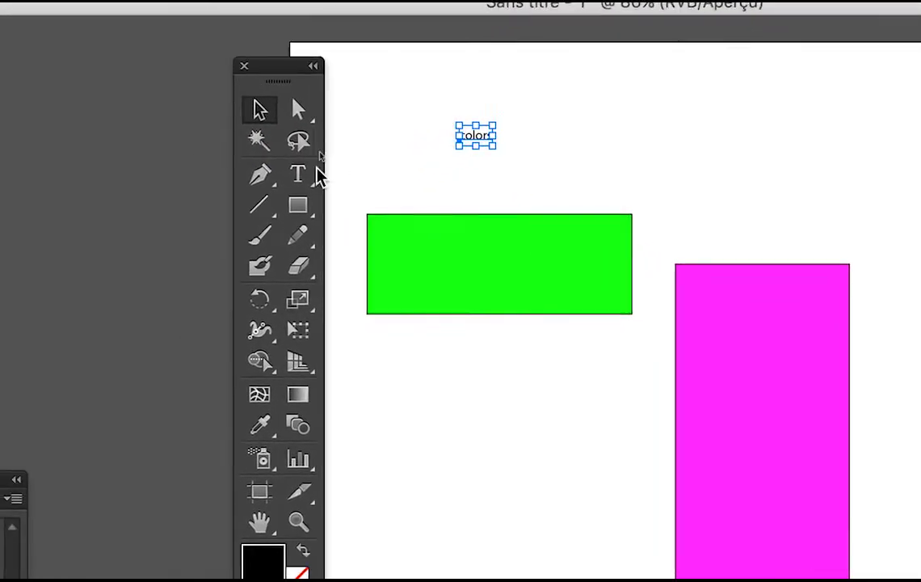
- Add a separate point text "animals" in the blank area above the magenta rectangle
left_click(310, 170)
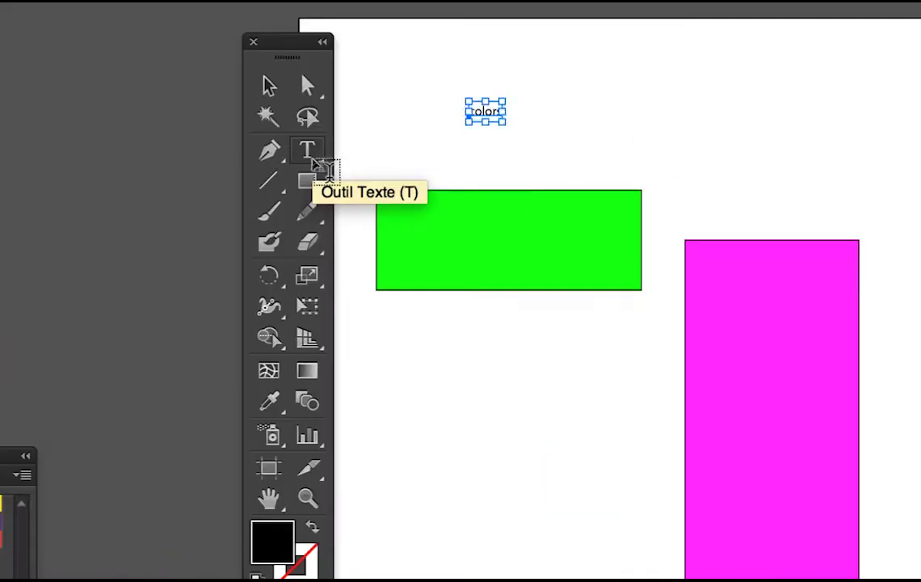
left_click(312, 159)
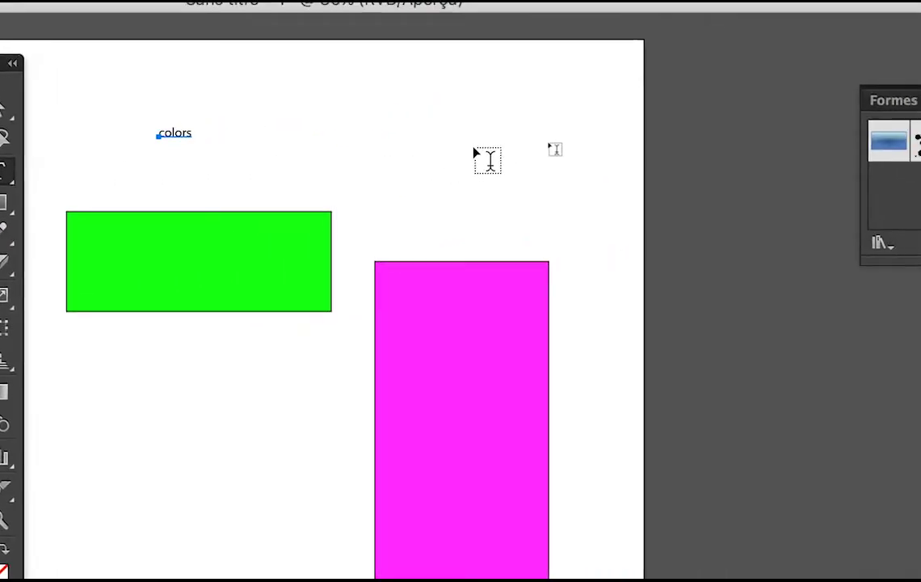
left_click(472, 145)
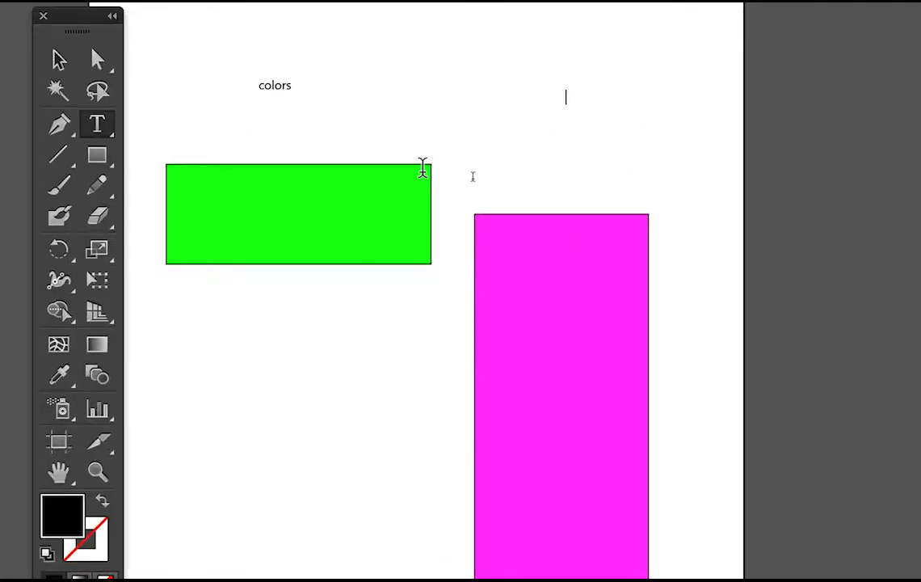
type("animals")
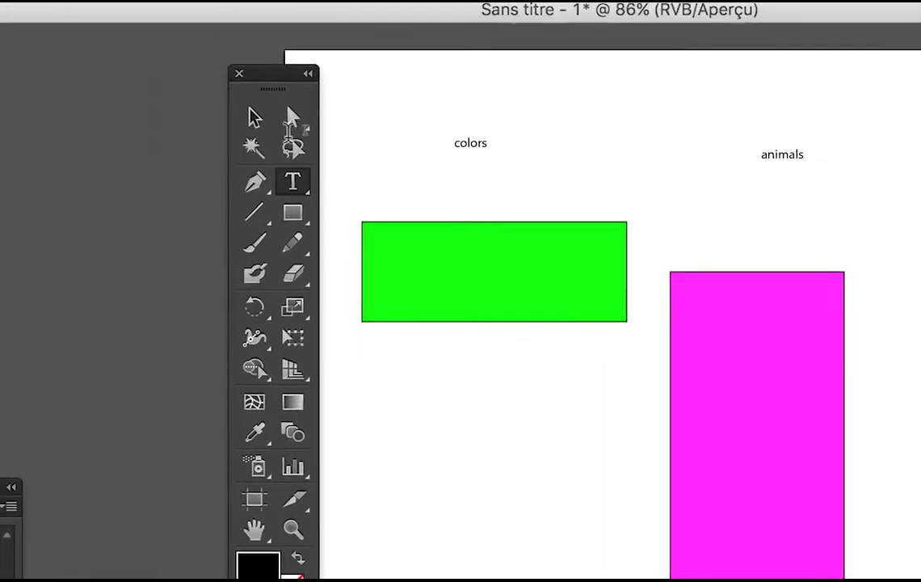
left_click(325, 124)
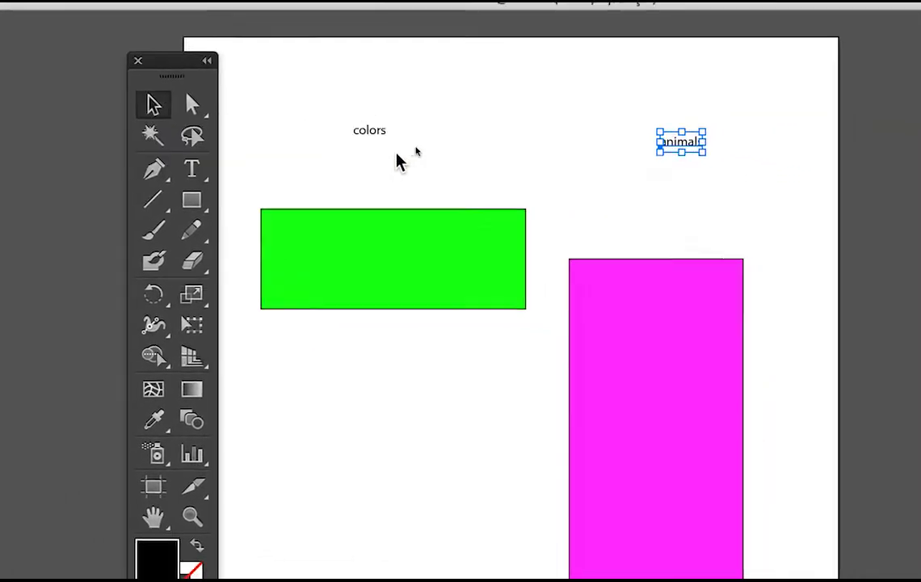
- Enlarge the "colors" text proportionally with Free Transform to about 150 pt, spanning both rectangles
left_click(445, 165)
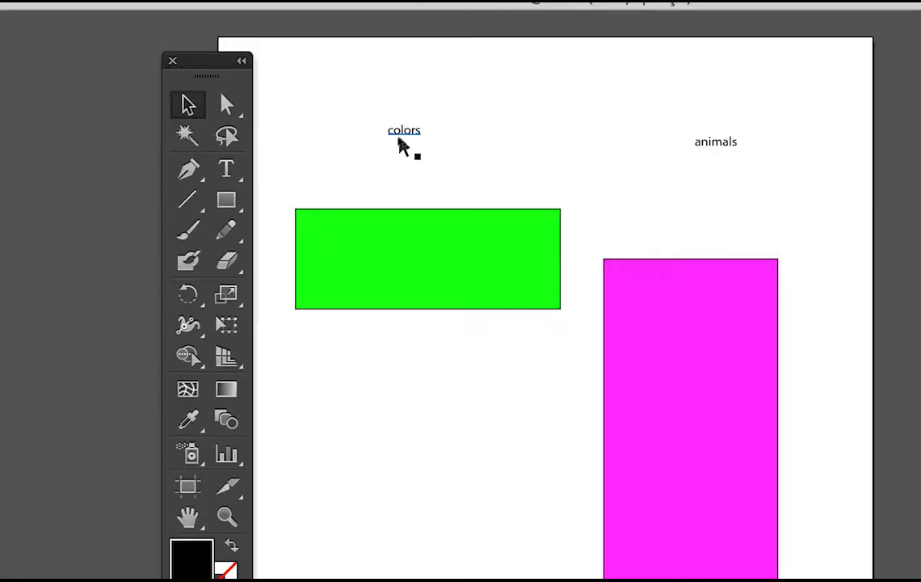
left_click(402, 143)
left_click(342, 139)
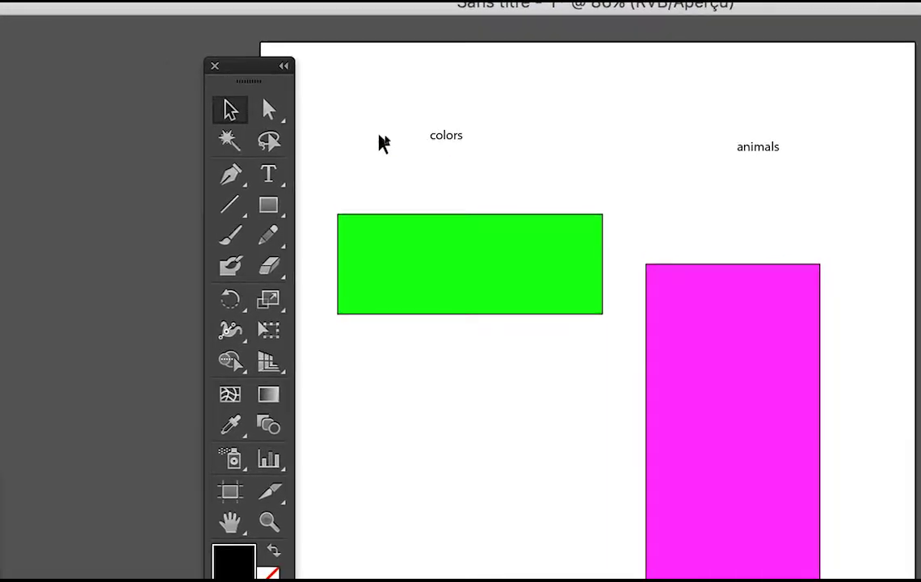
left_click(439, 142)
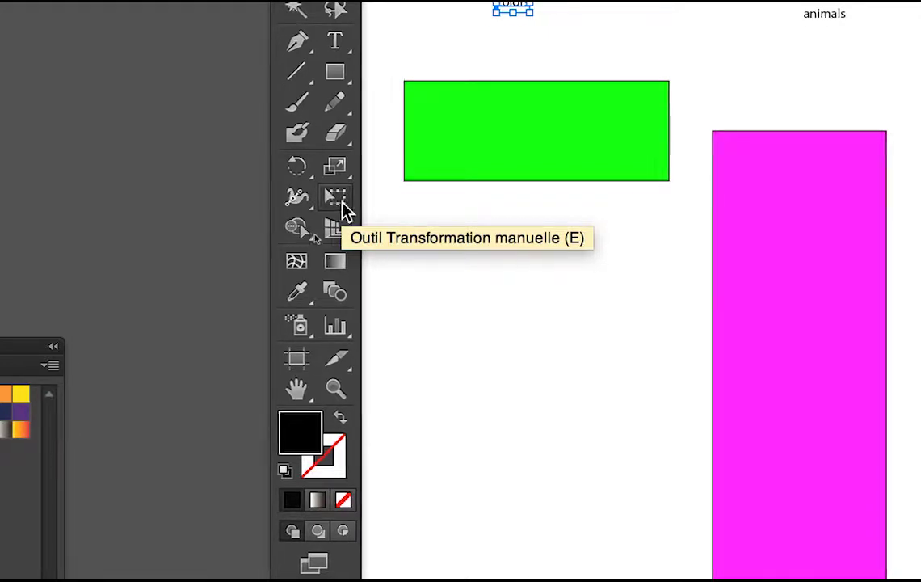
left_click(339, 202)
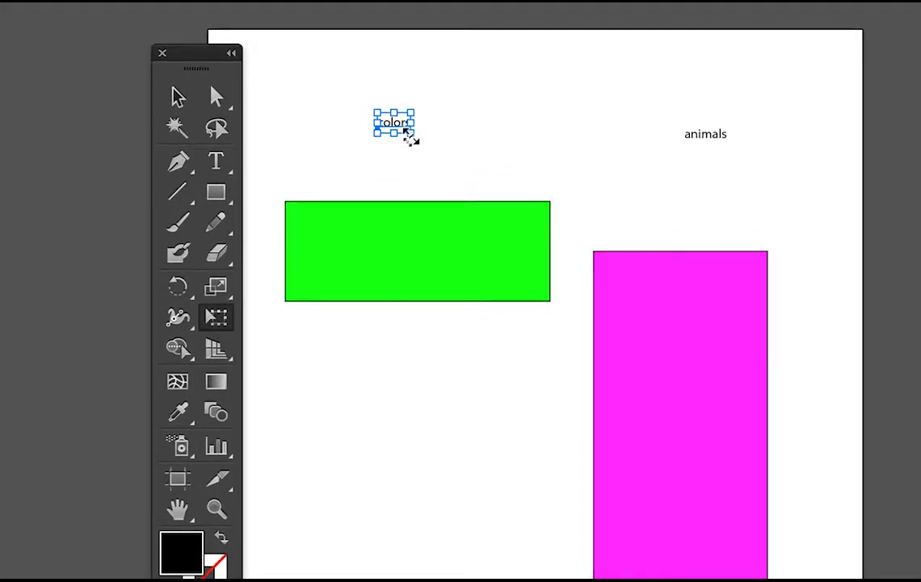
left_click_drag(409, 137, 552, 200)
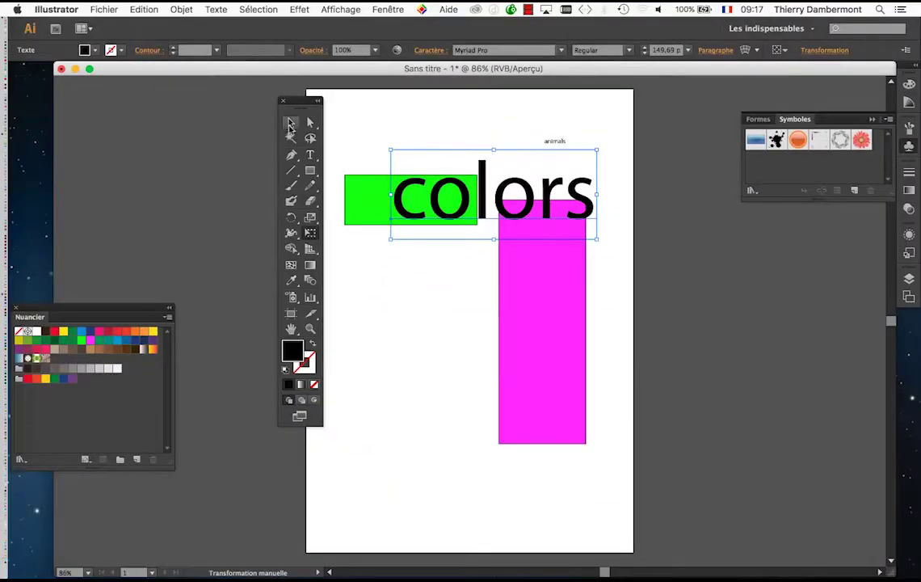
- Enlarge the "animals" text to about 76 pt with Free Transform and place it below the green rectangle, beside the magenta one
left_click(290, 123)
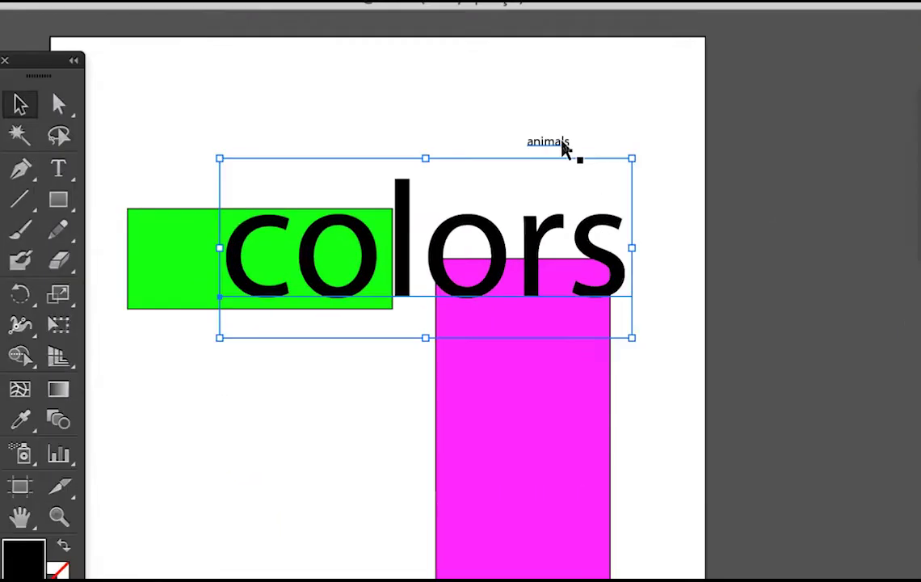
left_click(562, 142)
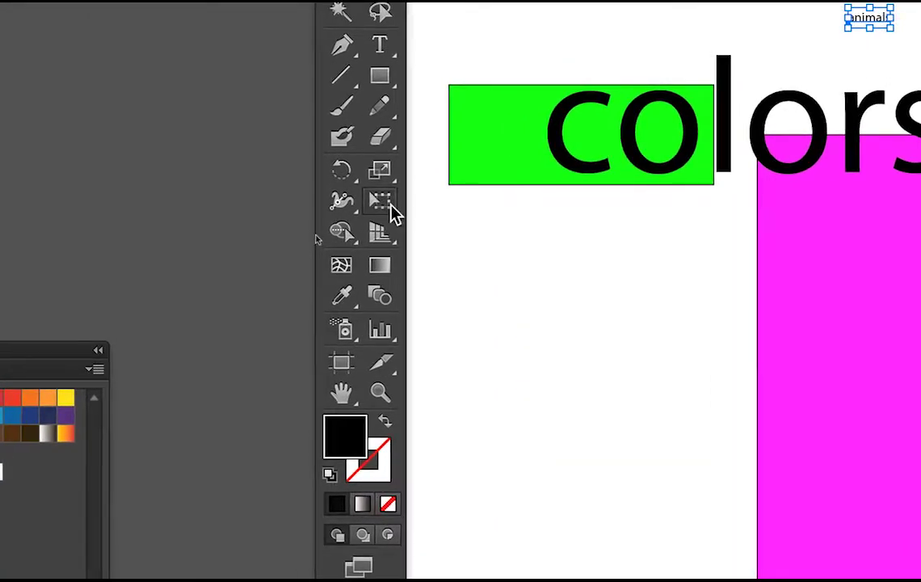
left_click(391, 207)
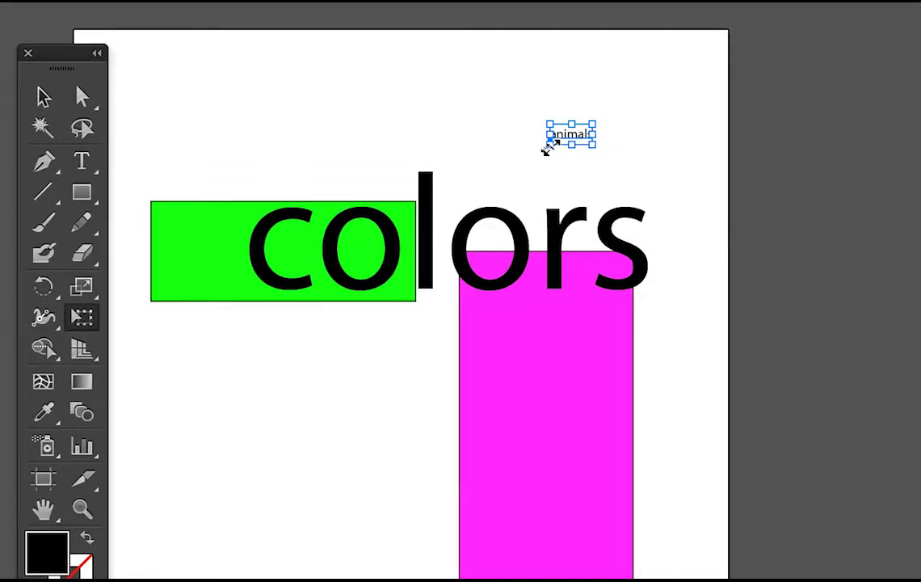
left_click_drag(550, 147, 369, 451)
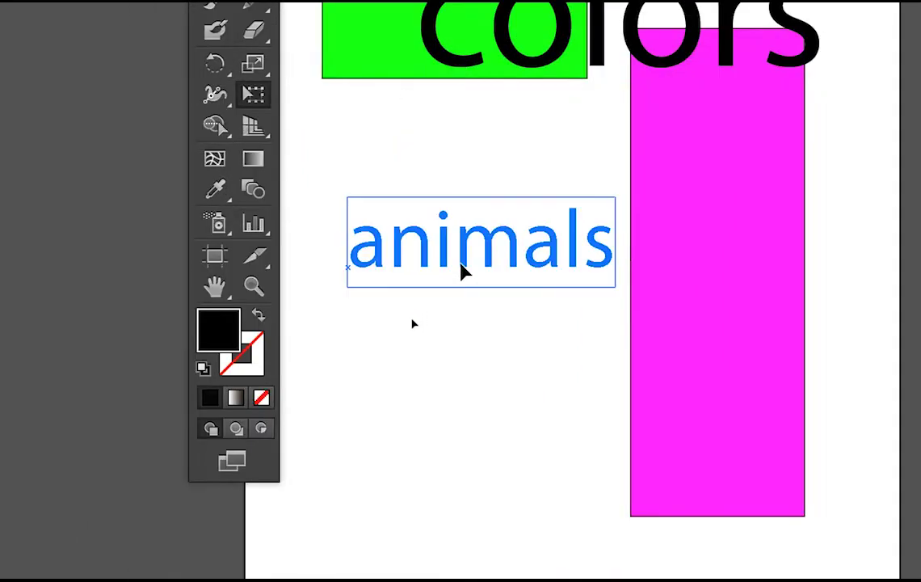
left_click_drag(464, 273, 457, 269)
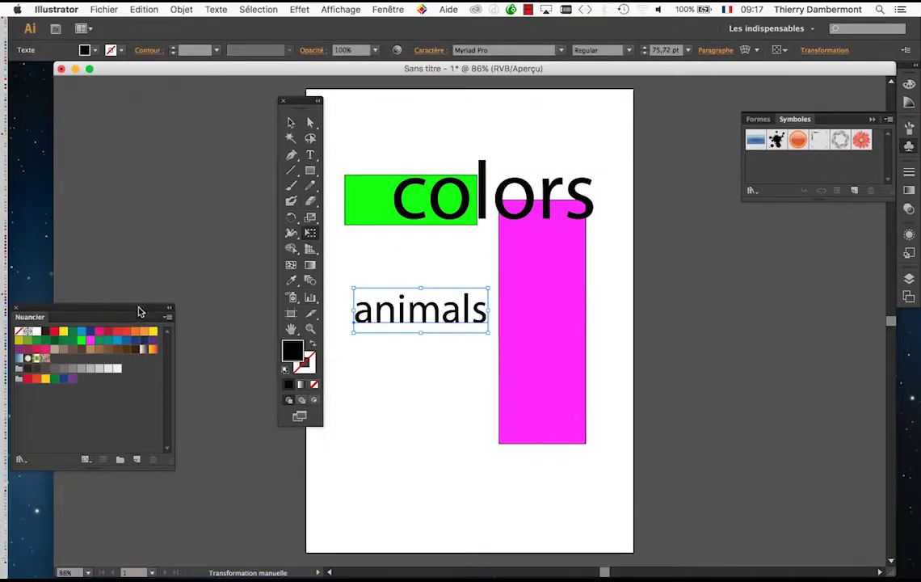
- Fill the "animals" text with the bright green swatch and the "colors" text with the magenta swatch
left_click_drag(139, 312, 689, 252)
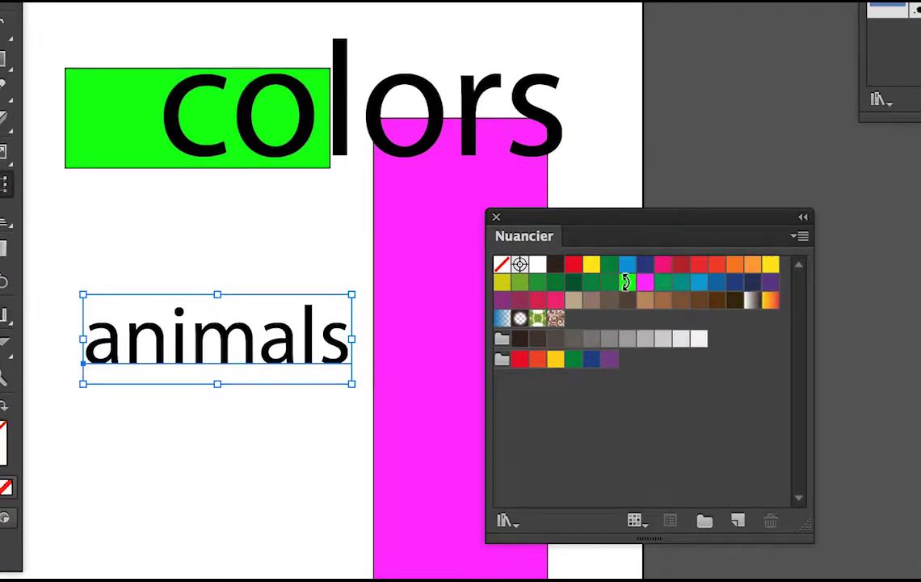
left_click(626, 282)
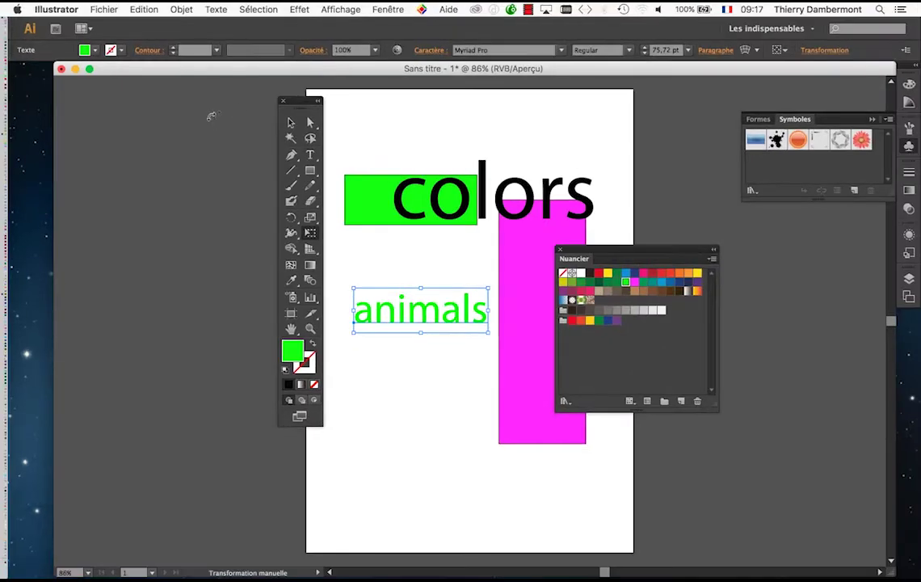
left_click(499, 177)
left_click(499, 224)
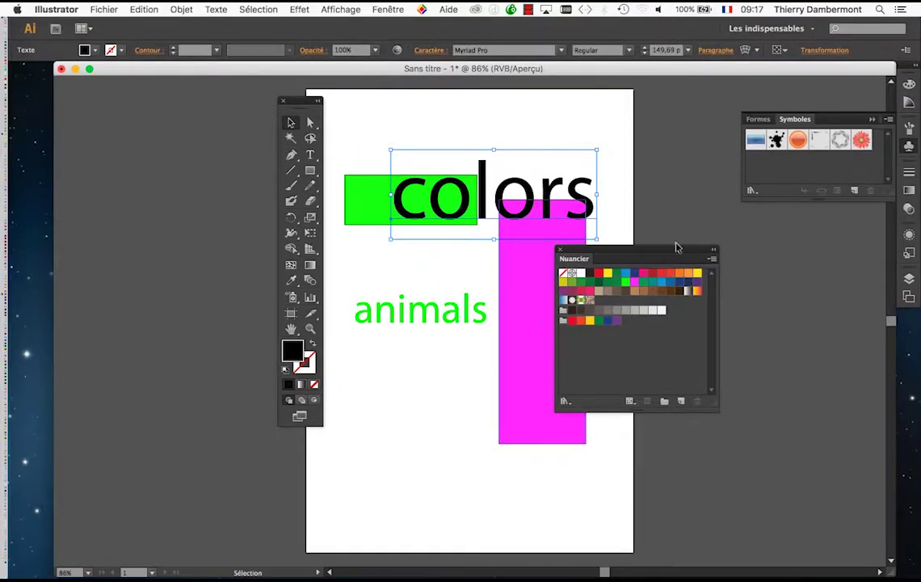
left_click_drag(666, 252, 623, 255)
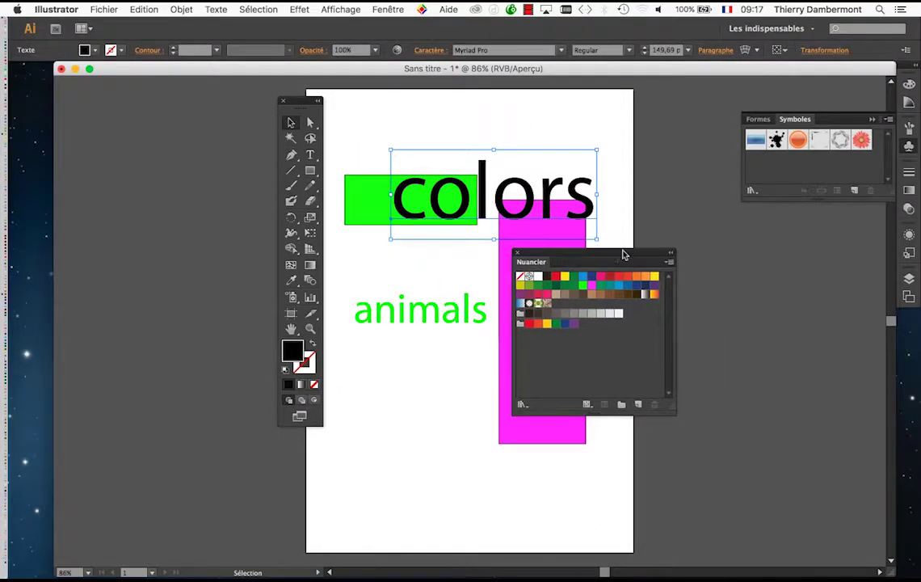
left_click(592, 285)
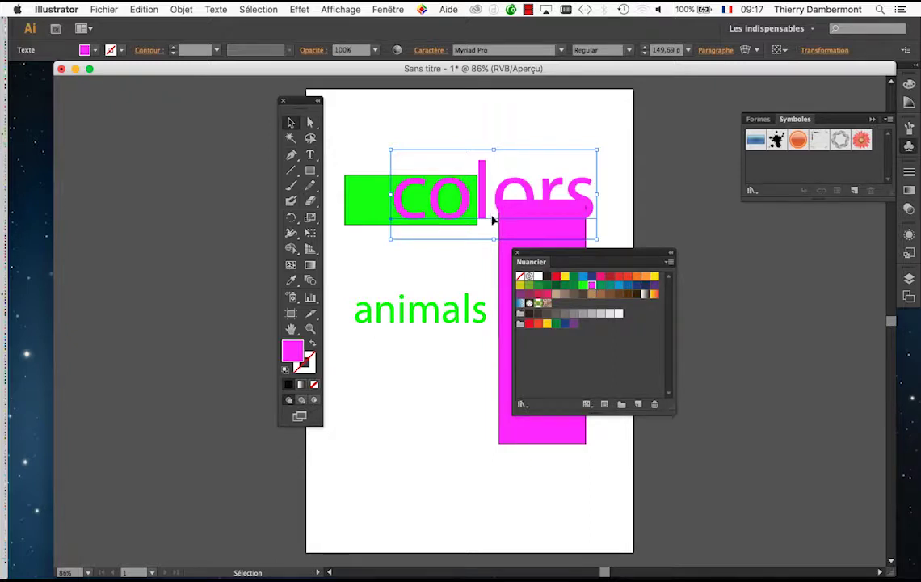
- Move the "colors" text up over the green rectangle's upper edge and the "animals" text just beneath that rectangle, overlapping the magenta one
left_click_drag(492, 219, 460, 192)
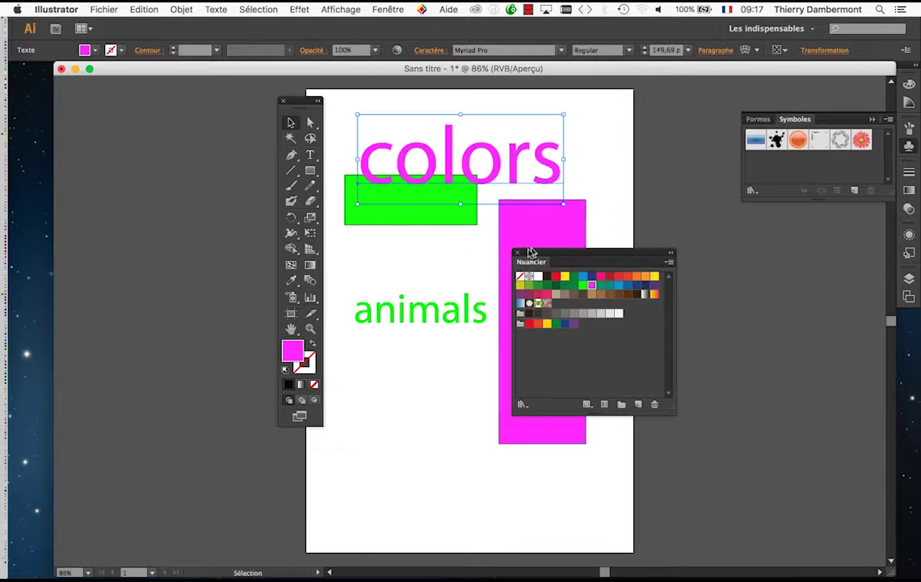
left_click_drag(530, 252, 650, 275)
left_click_drag(444, 323, 490, 264)
left_click(417, 337)
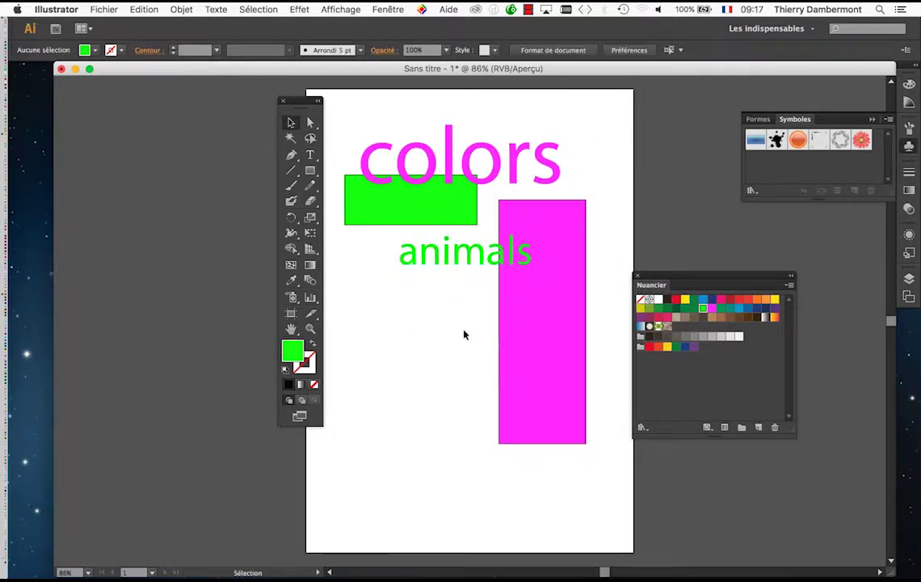
left_click(519, 337)
left_click(449, 348)
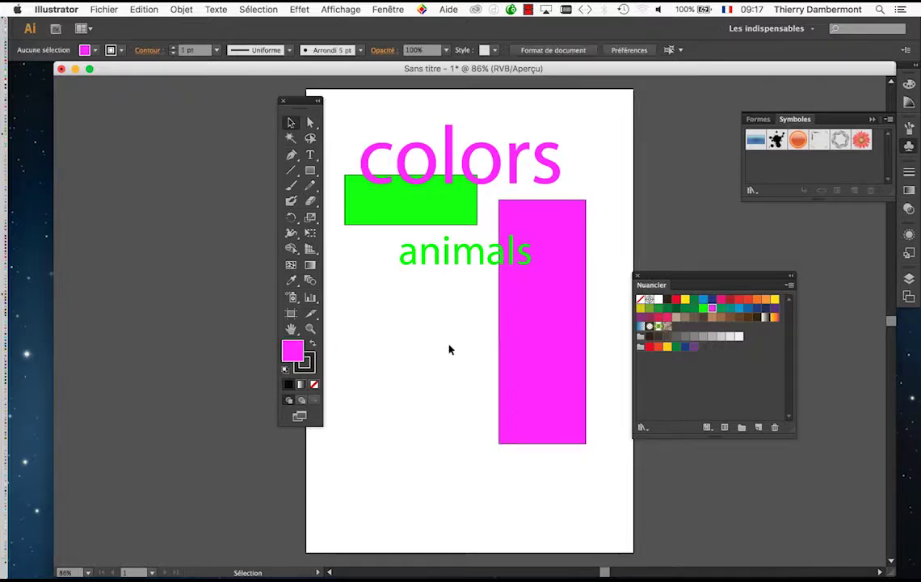
- Move the tool palette off the page and start saving the document in the "premier jour AI" folder
left_click_drag(304, 105, 253, 113)
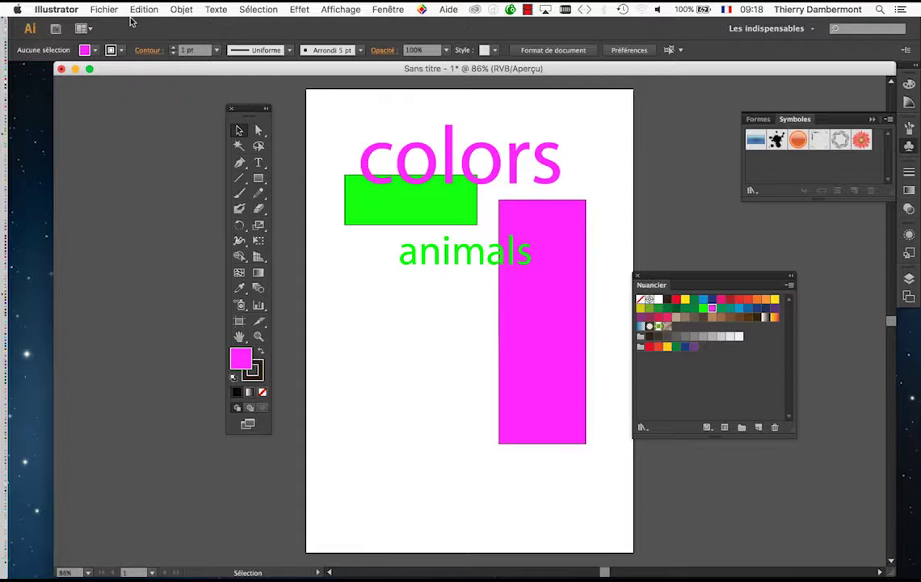
left_click(99, 7)
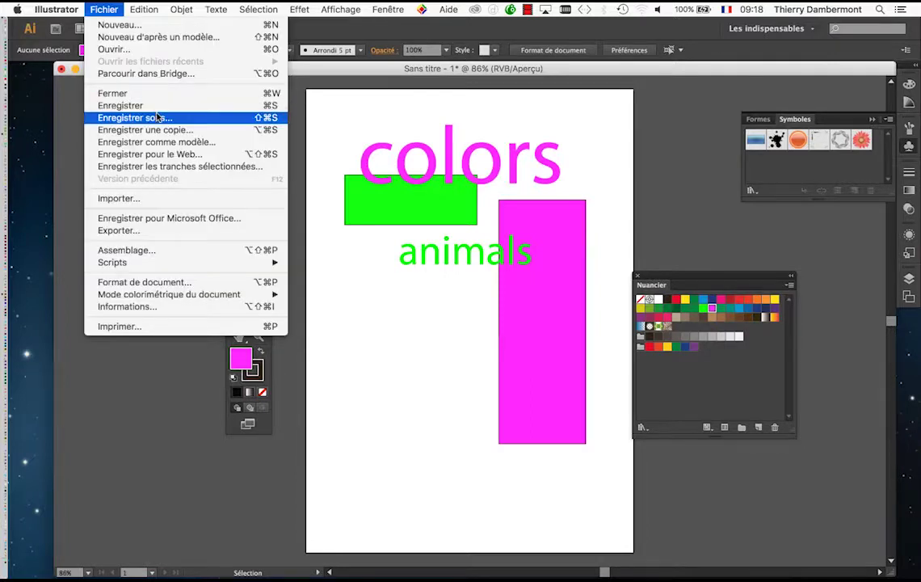
left_click(141, 105)
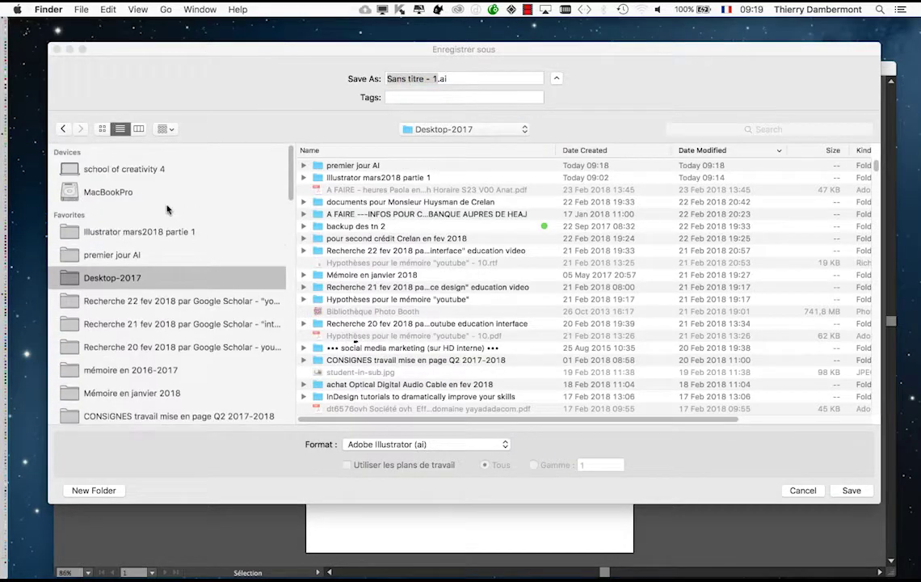
left_click(164, 257)
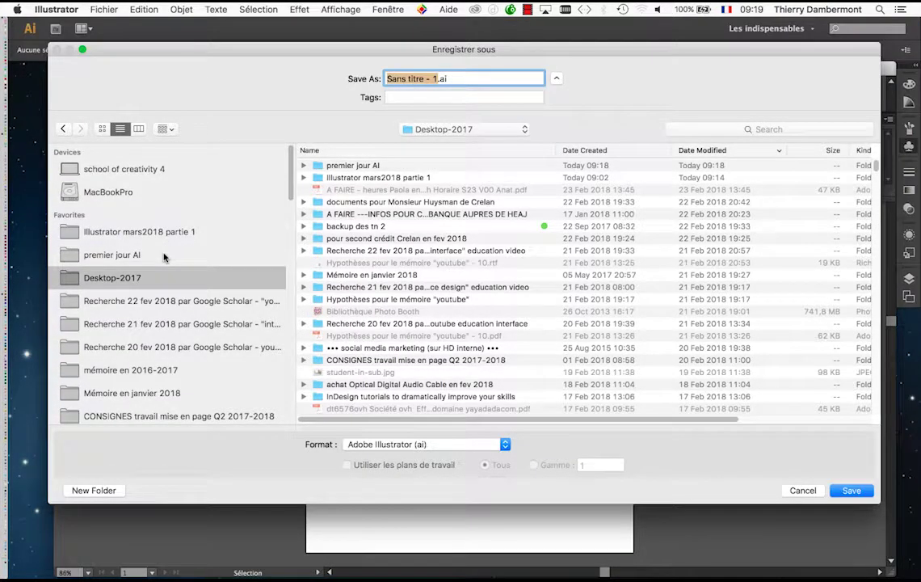
left_click(164, 255)
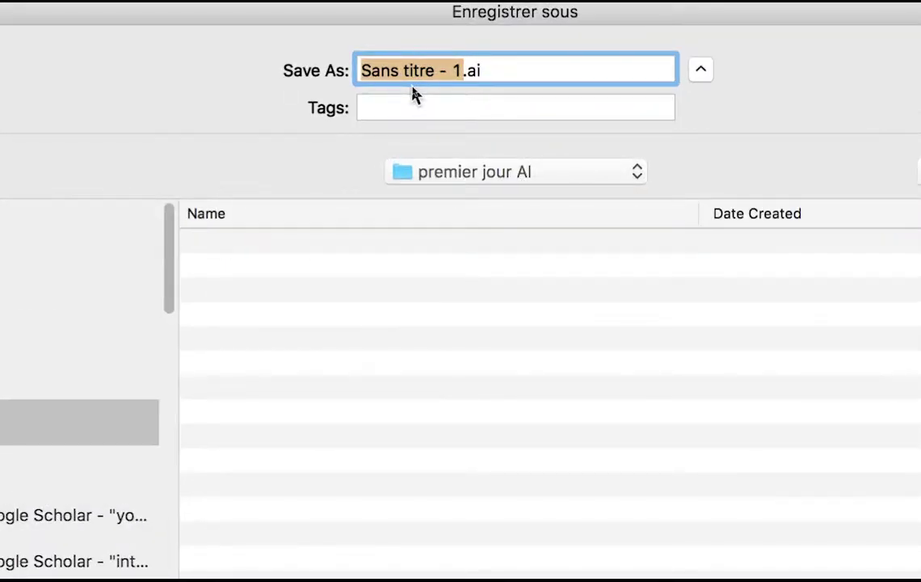
- Name the file "premier doc 01.ai" and save it in Adobe Illustrator format with the Illustrator CS6 options
type("premir")
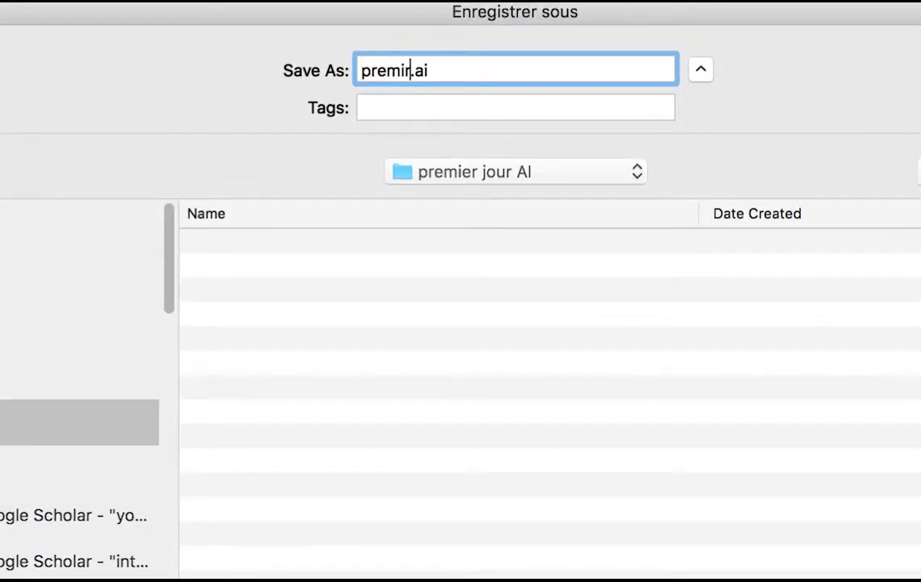
key("BackSpace")
type("er do")
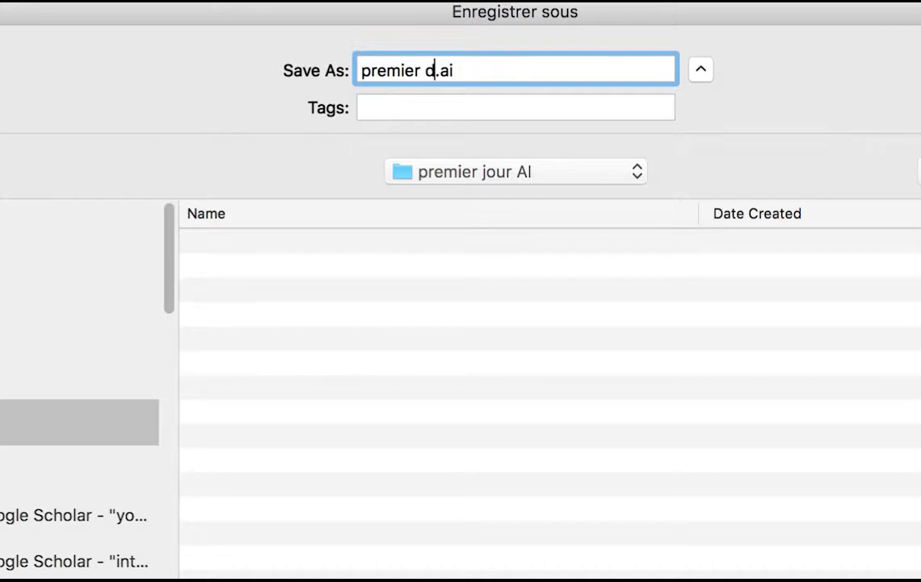
type("c")
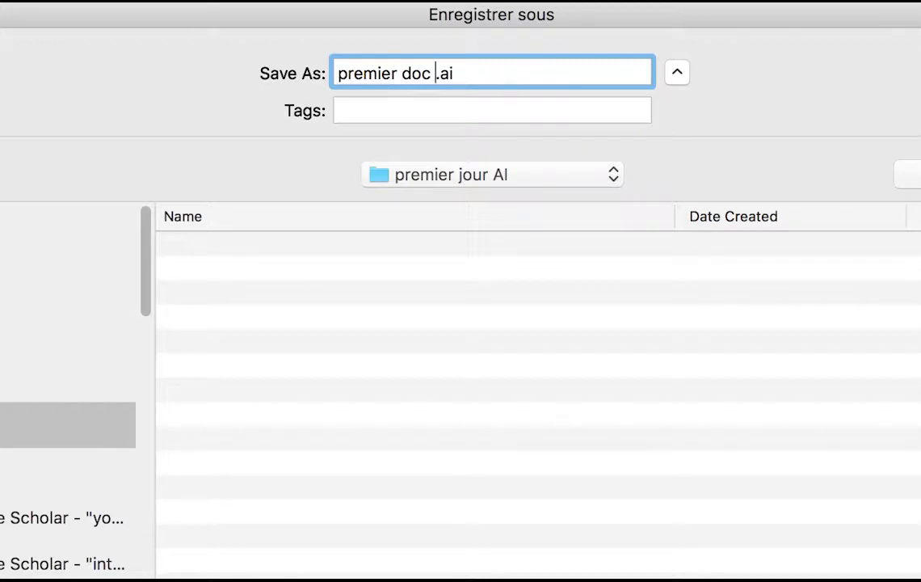
type(" 01")
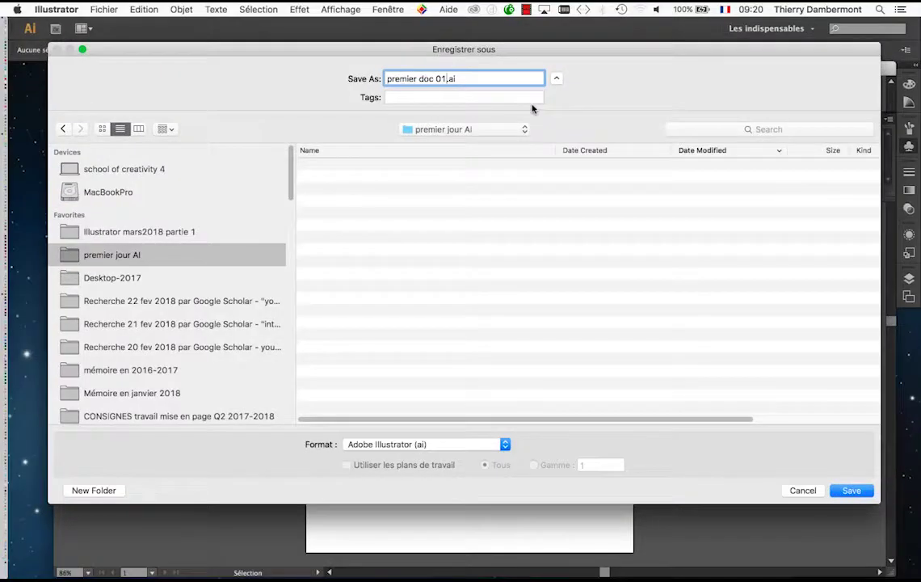
left_click(859, 494)
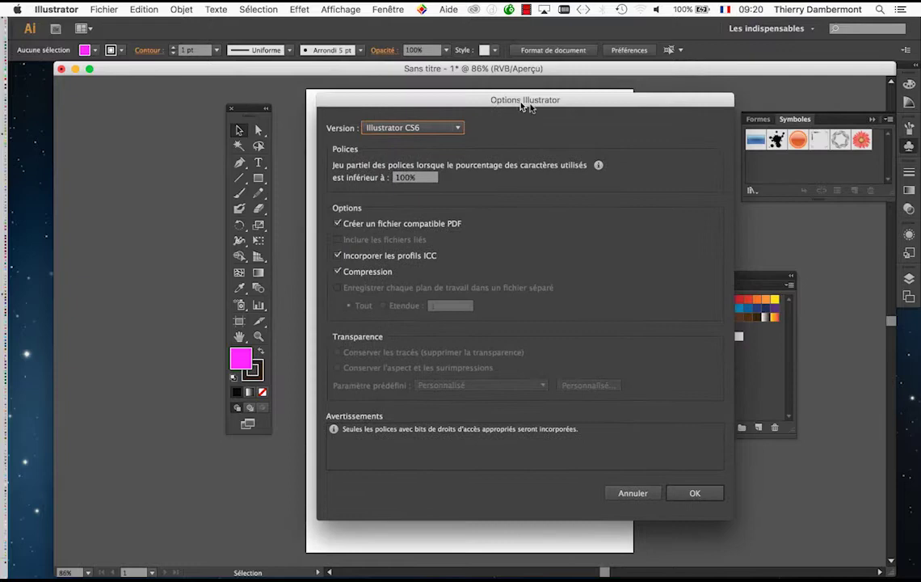
left_click_drag(524, 106, 542, 107)
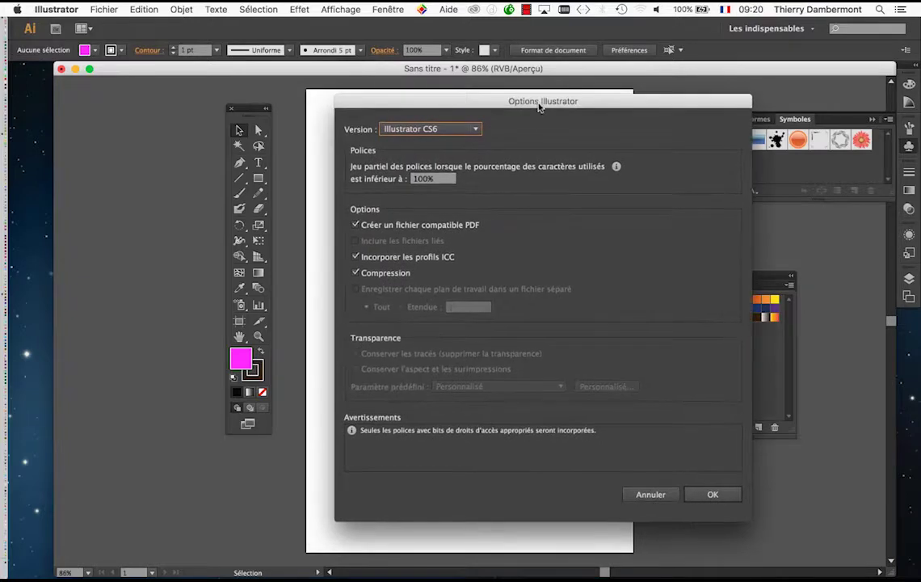
left_click(722, 497)
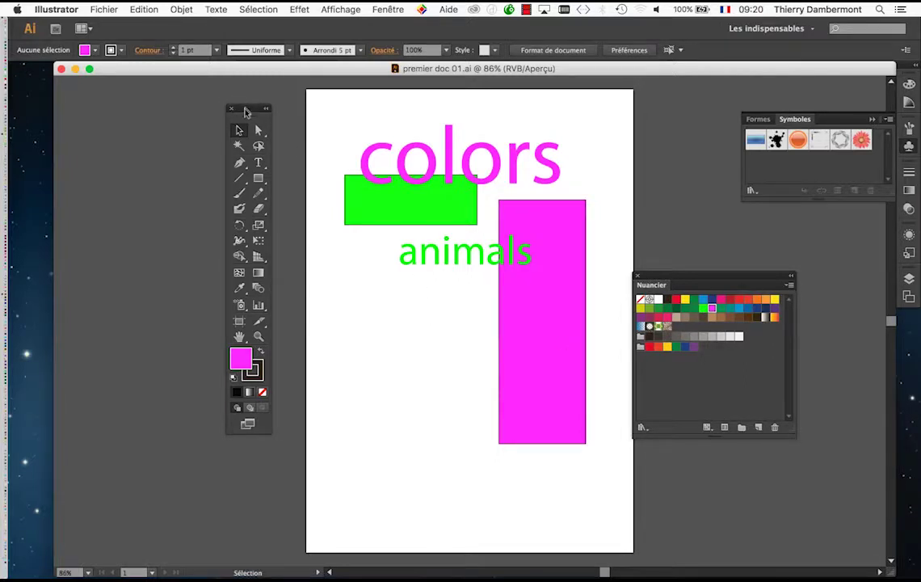
- Move the tool palette and the Nuancier palette farther away from the page
left_click_drag(246, 113, 196, 115)
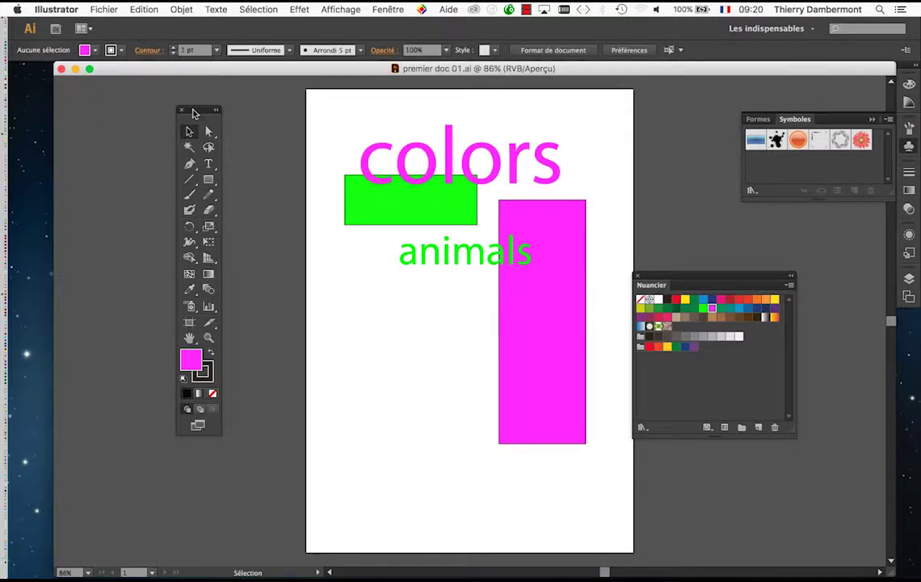
left_click_drag(674, 277, 692, 279)
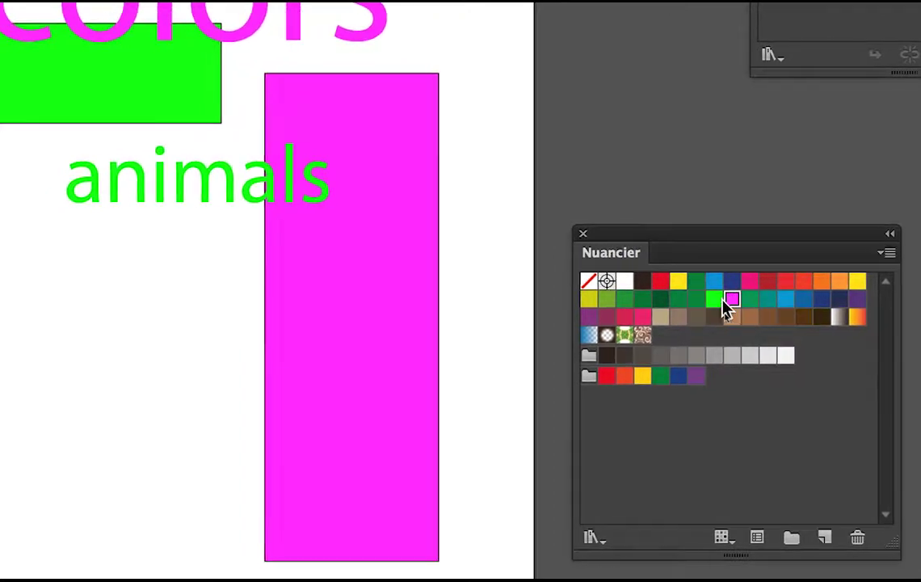
- Open the magenta swatch's options, set its colour to R=124 V=172 B=255 and enable the preview
double_click(727, 301)
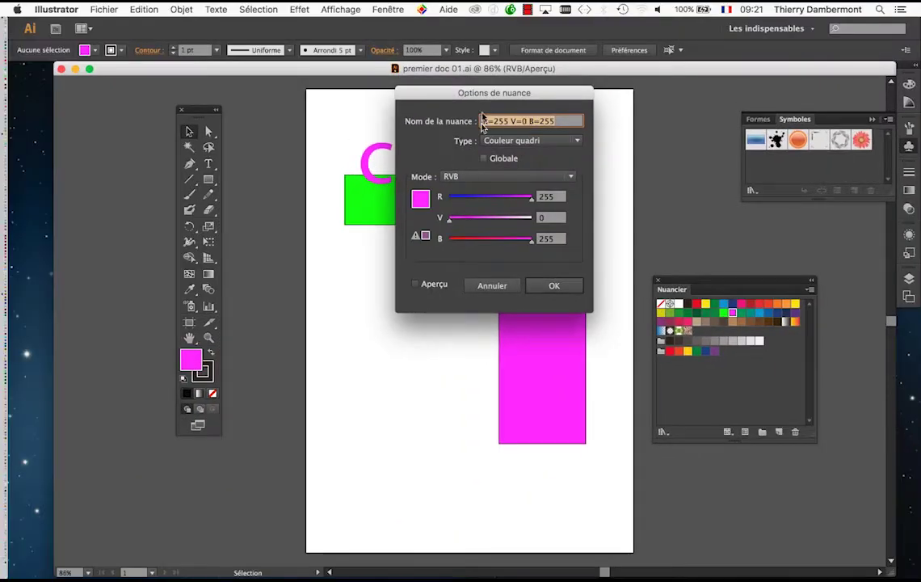
left_click_drag(486, 91, 364, 274)
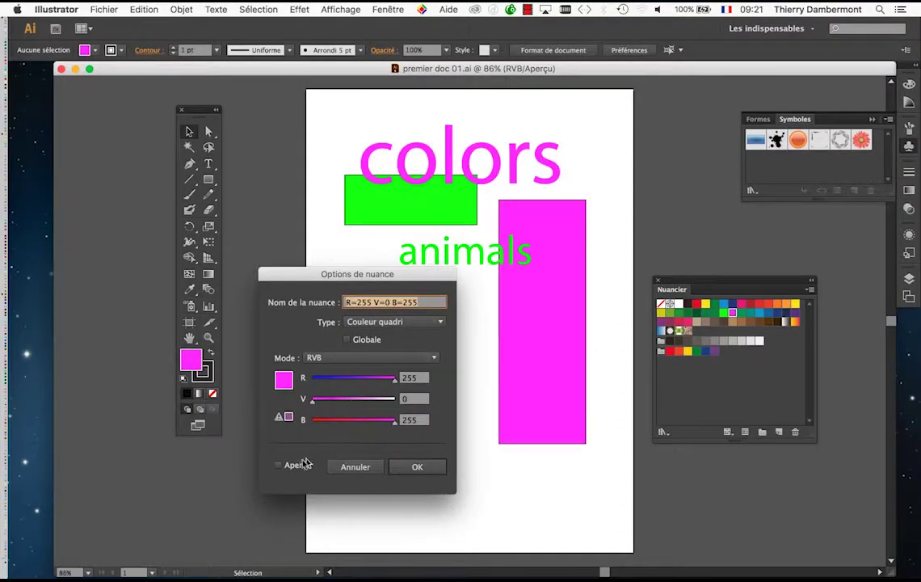
left_click(351, 377)
left_click(368, 398)
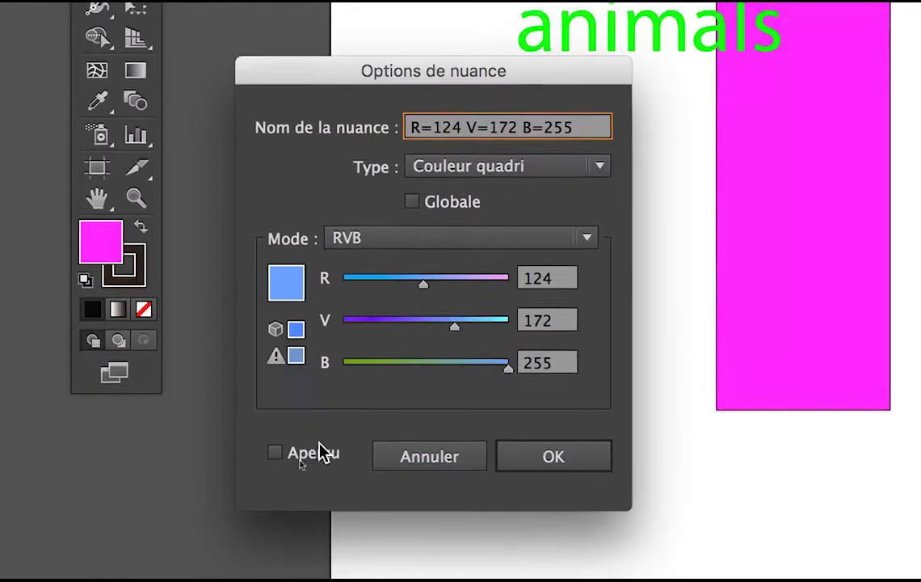
left_click(321, 453)
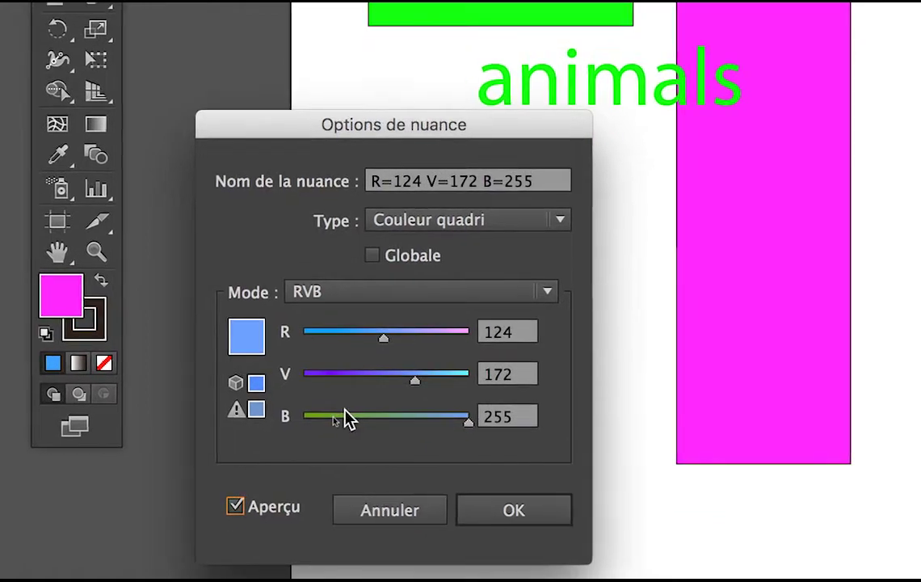
- Try several other RGB mixes for the magenta swatch, ending with R=221 V=41 B=37, and discard the changes
left_click(359, 386)
left_click(346, 386)
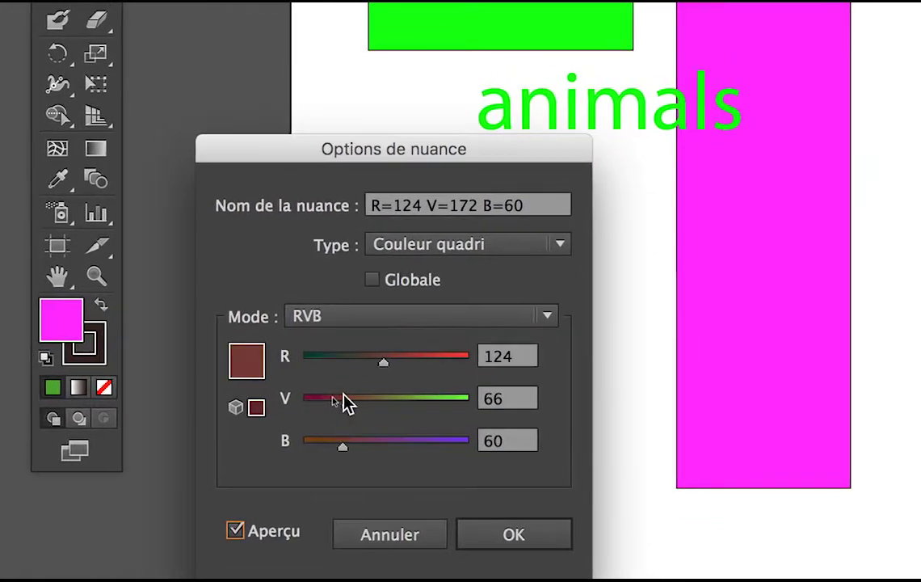
left_click(329, 345)
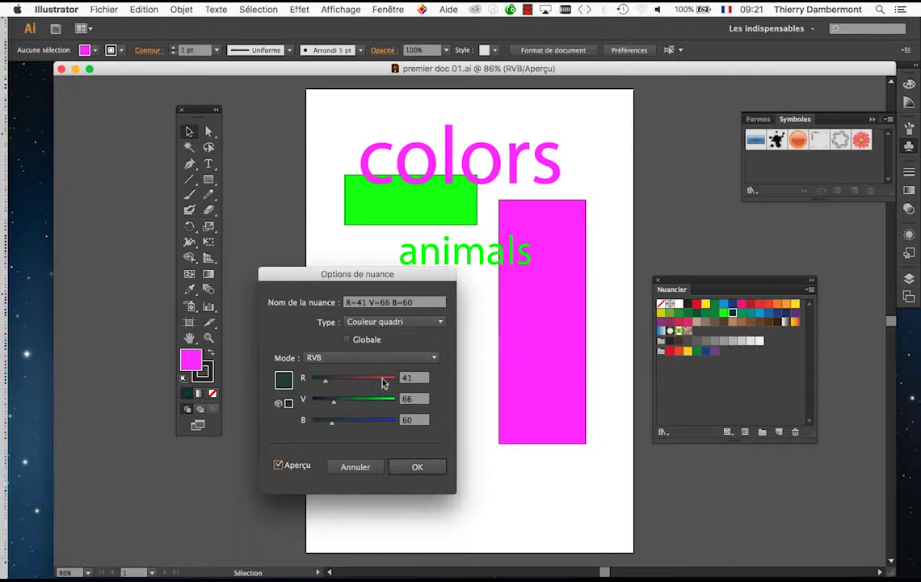
left_click(453, 381)
left_click(377, 400)
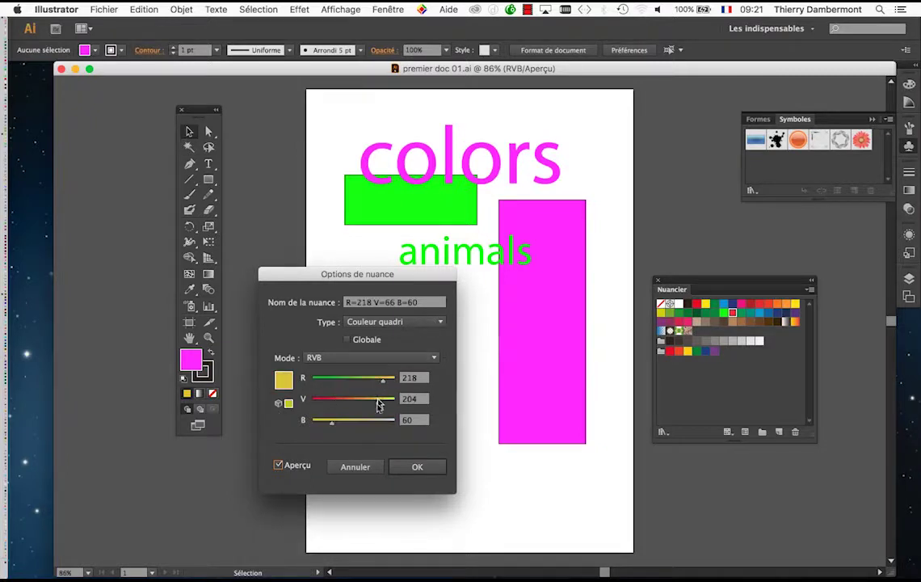
left_click(384, 421)
left_click(336, 380)
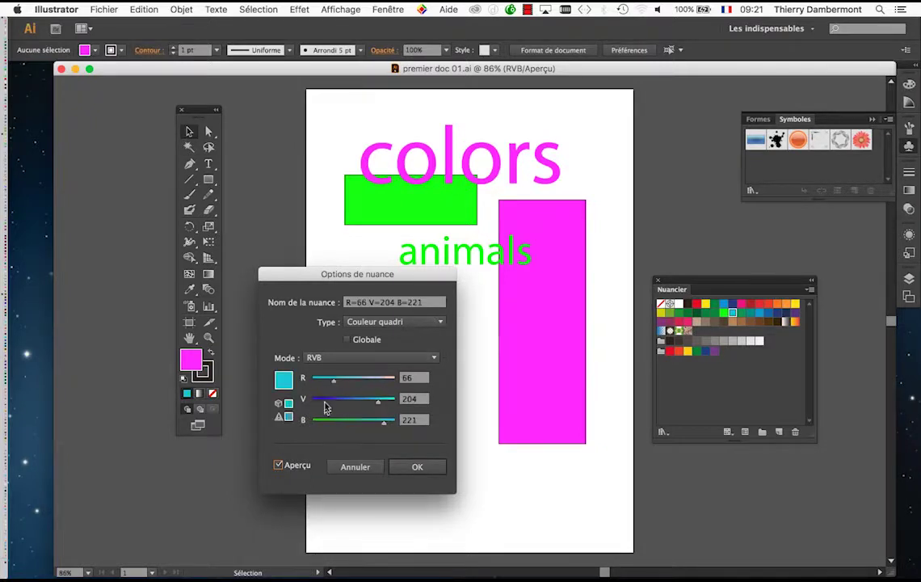
left_click(325, 400)
left_click(324, 421)
left_click(384, 379)
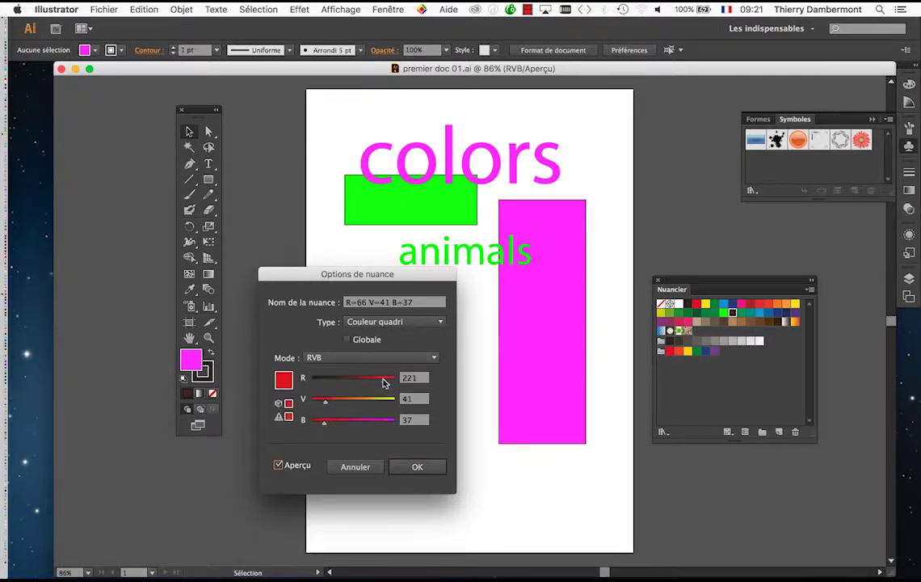
left_click(354, 467)
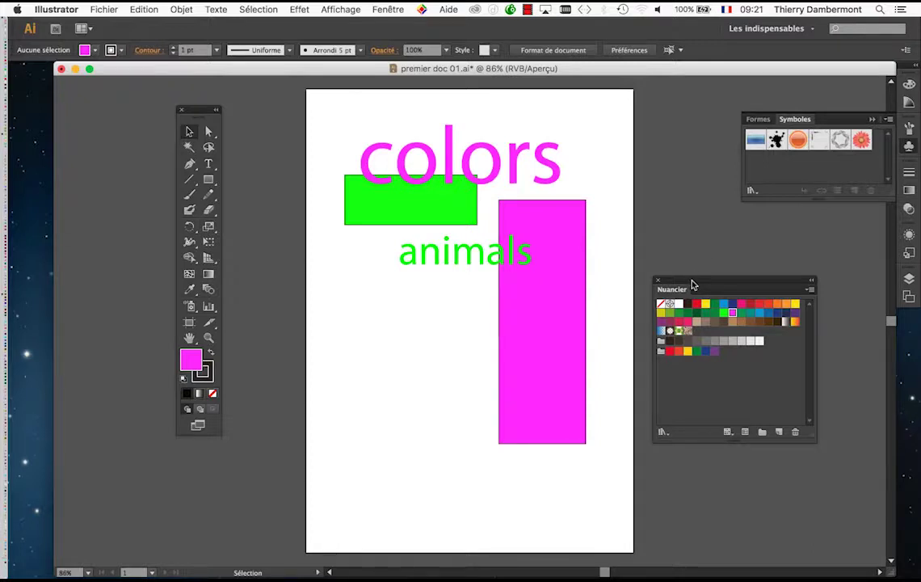
- Move the Nuancier palette closer to the page and start creating a new swatch, with its dialog beside the tool palette
left_click_drag(692, 282, 649, 258)
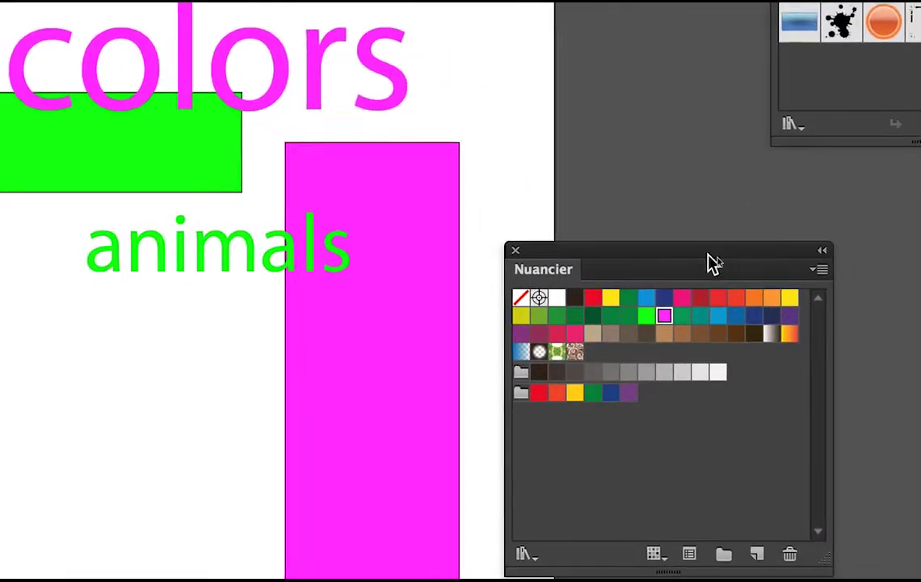
left_click(793, 264)
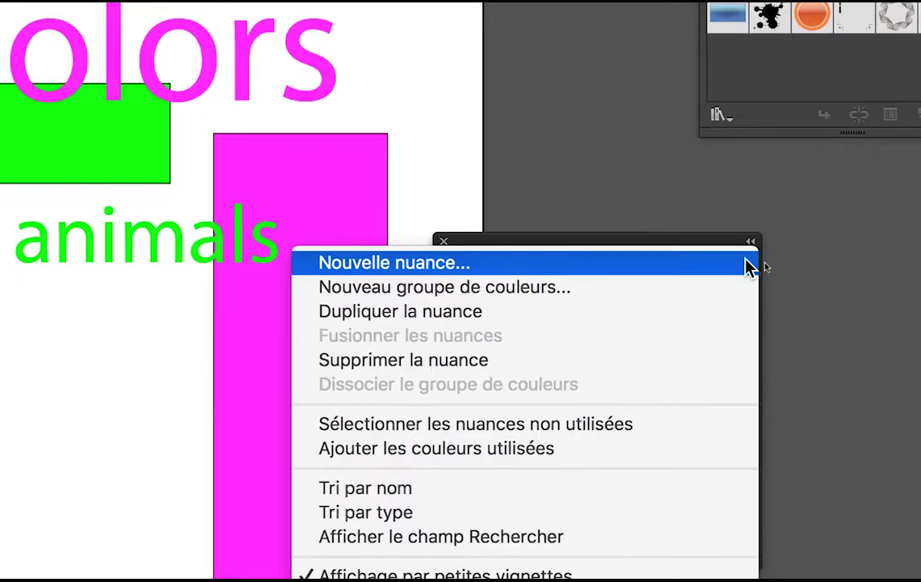
left_click(748, 264)
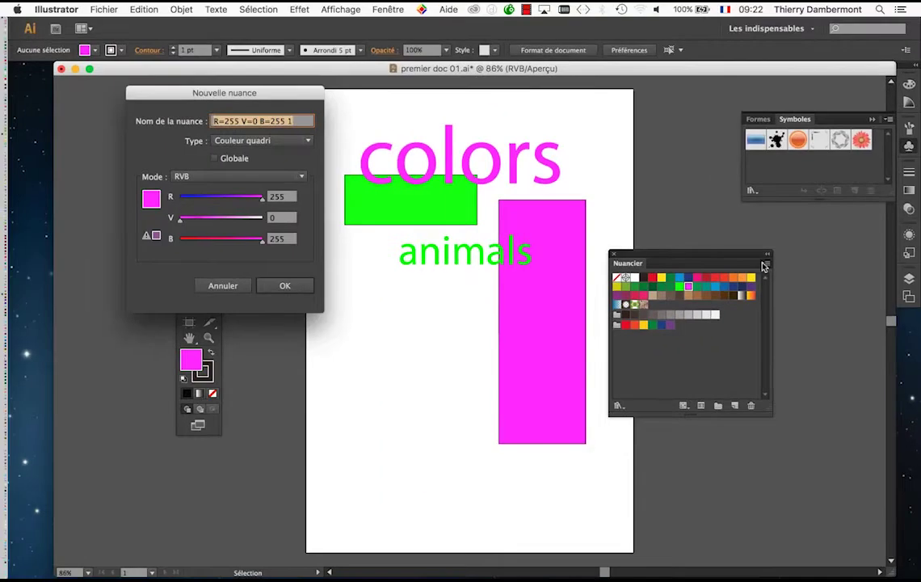
left_click_drag(257, 93, 361, 132)
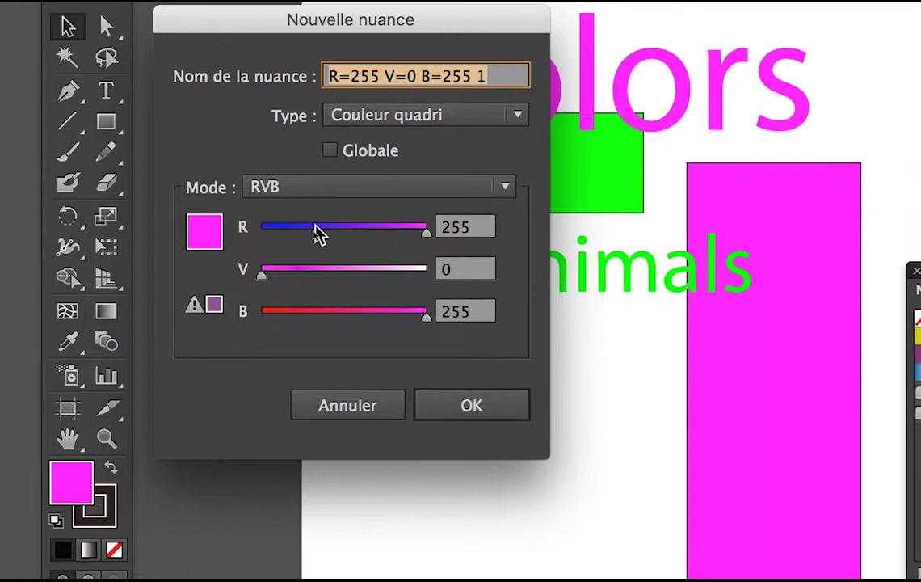
- Try several RGB mixes for the new swatch, ending with R=62 V=126 B=47
left_click(304, 212)
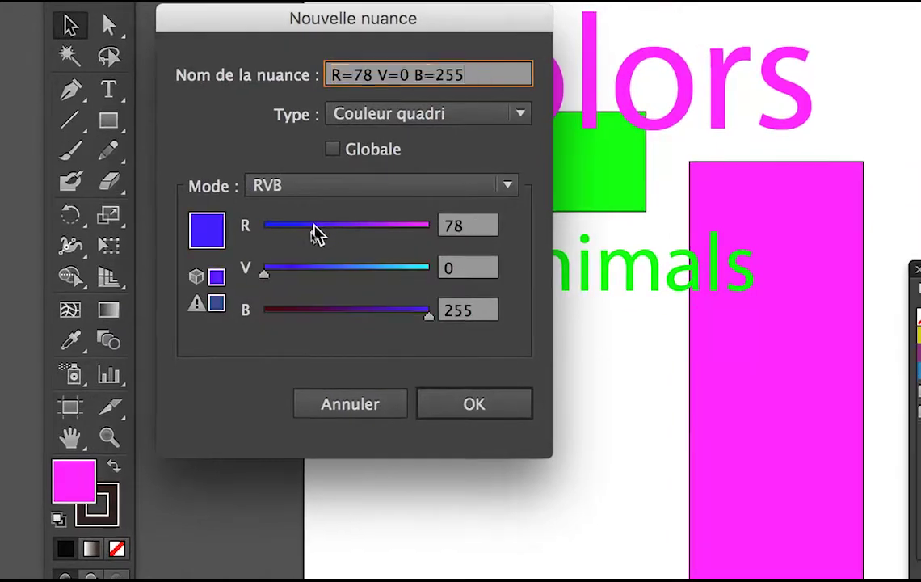
left_click(399, 268)
left_click(318, 311)
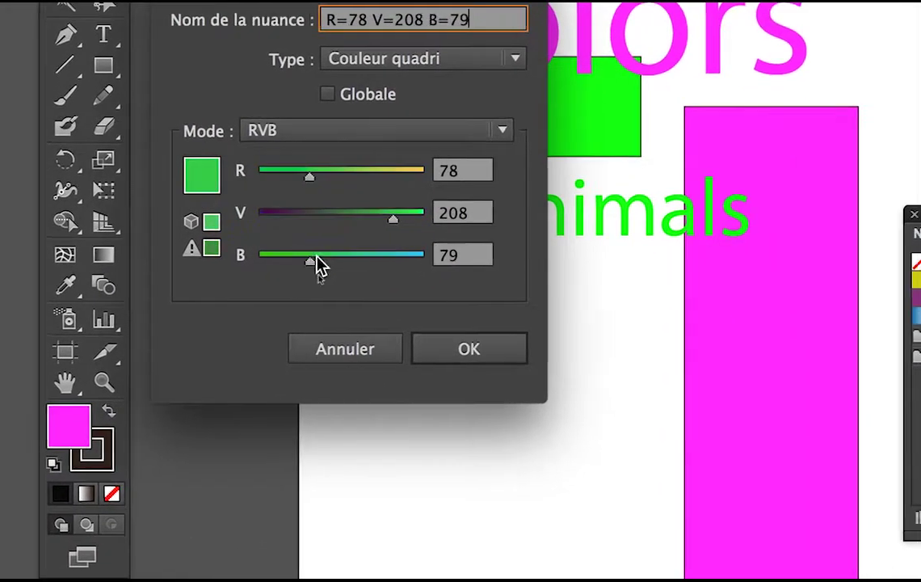
left_click_drag(319, 265, 389, 263)
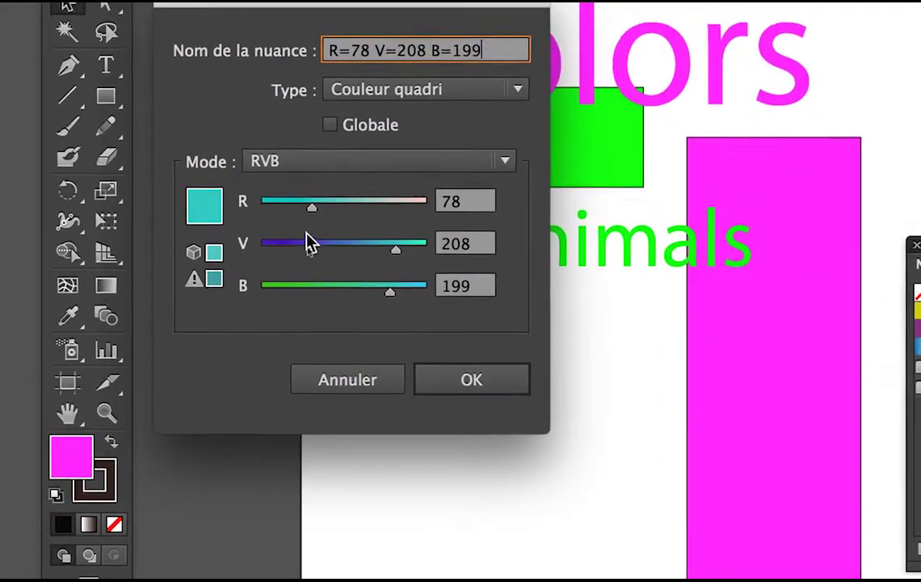
left_click(311, 244)
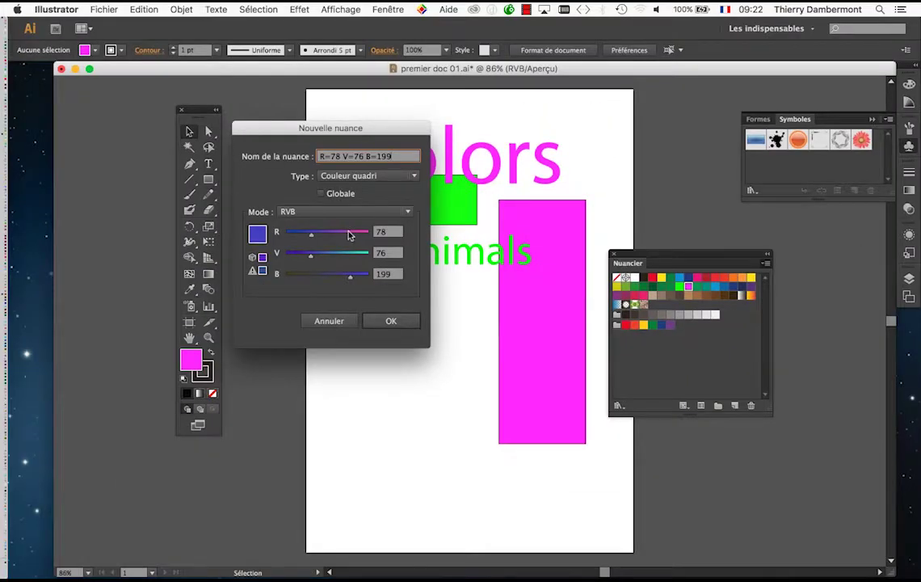
left_click(375, 208)
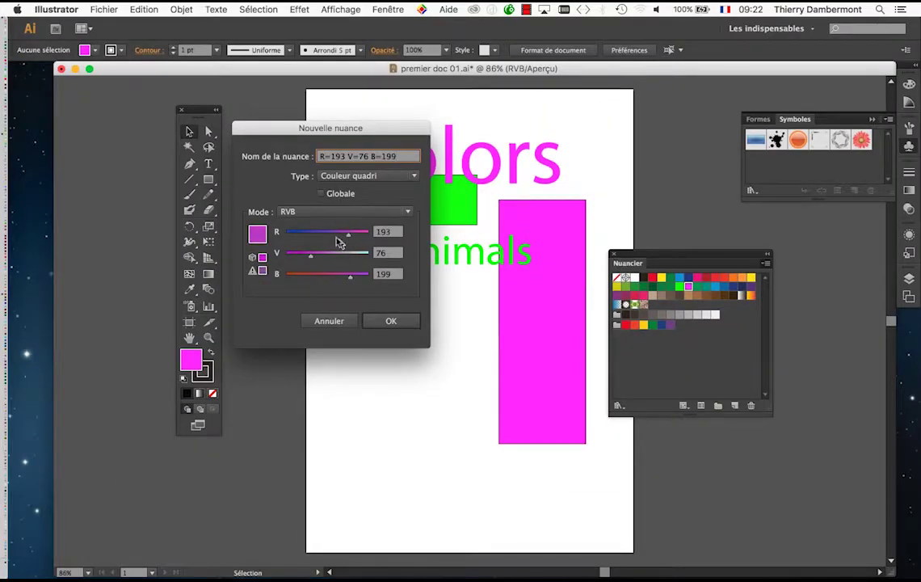
left_click_drag(311, 255, 312, 277)
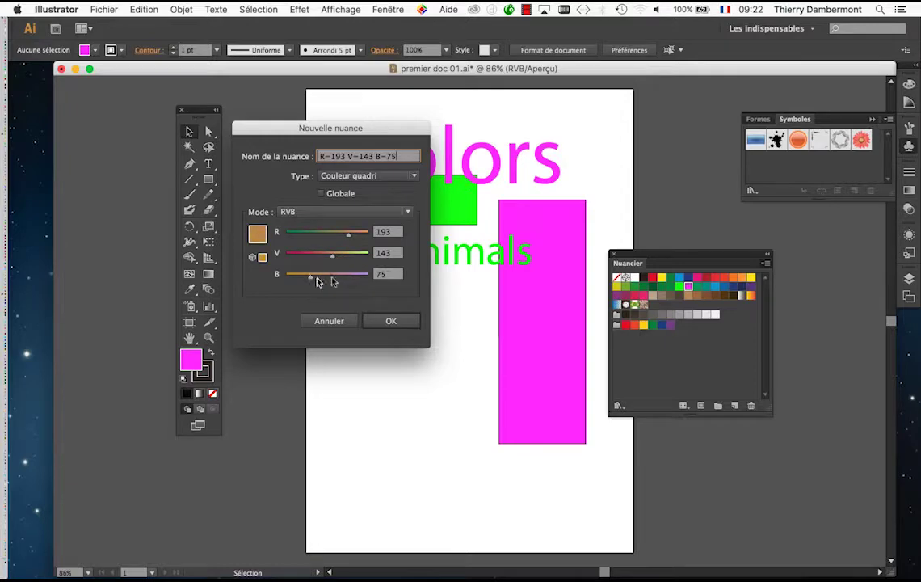
left_click(314, 235)
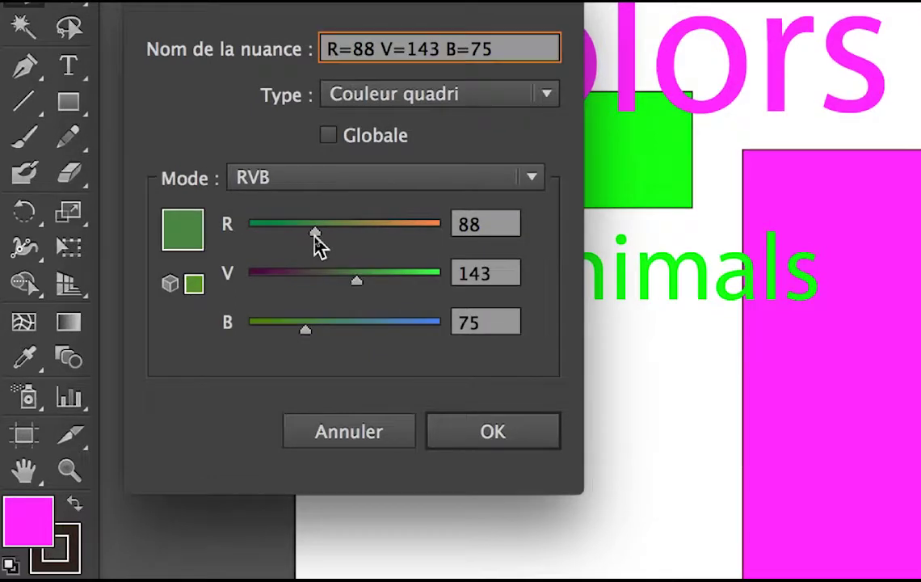
mouse_move(314, 229)
left_mouse_down()
mouse_move(337, 237)
mouse_move(257, 234)
mouse_move(347, 233)
mouse_move(250, 241)
mouse_move(332, 243)
mouse_move(304, 241)
left_mouse_up()
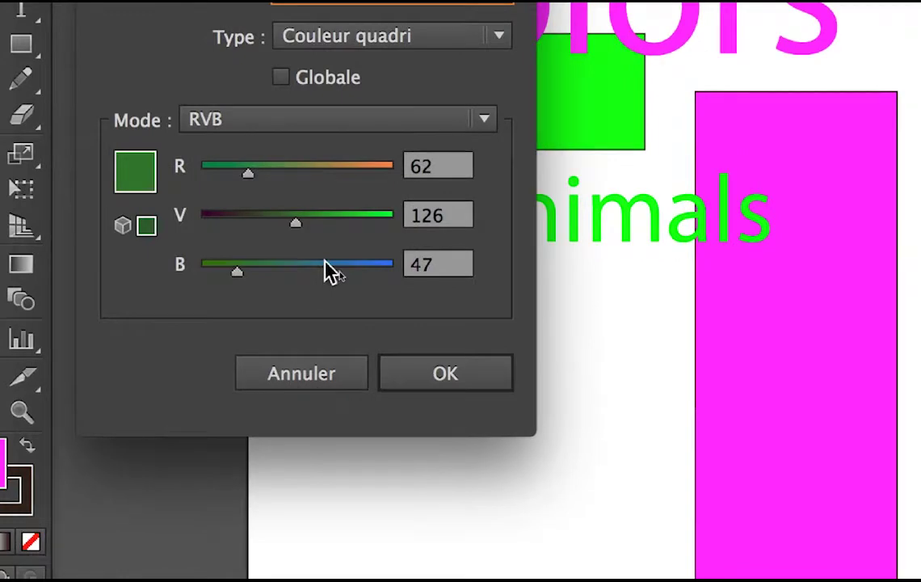
- Set the new swatch's colour to R=0 V=74 B=137, make it global, and create it
left_click(372, 318)
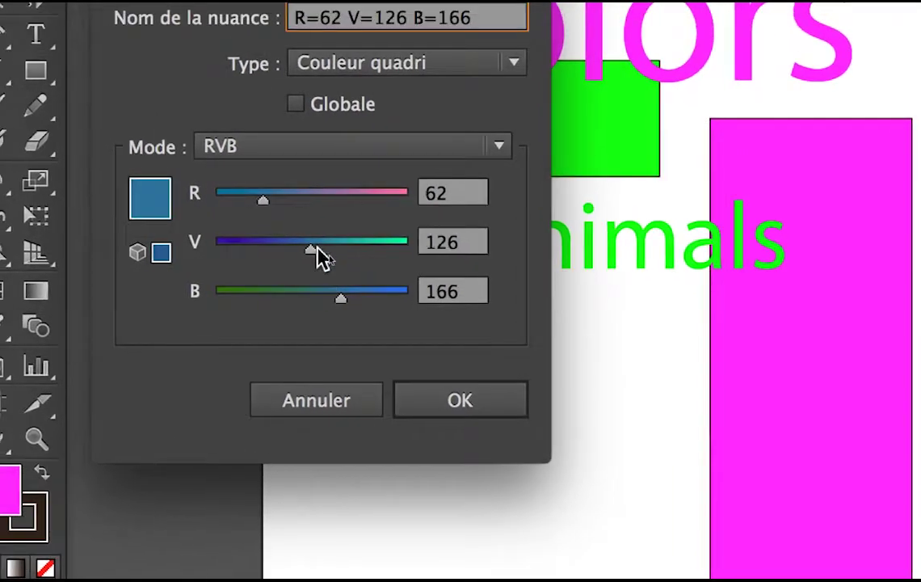
left_click_drag(316, 248, 275, 249)
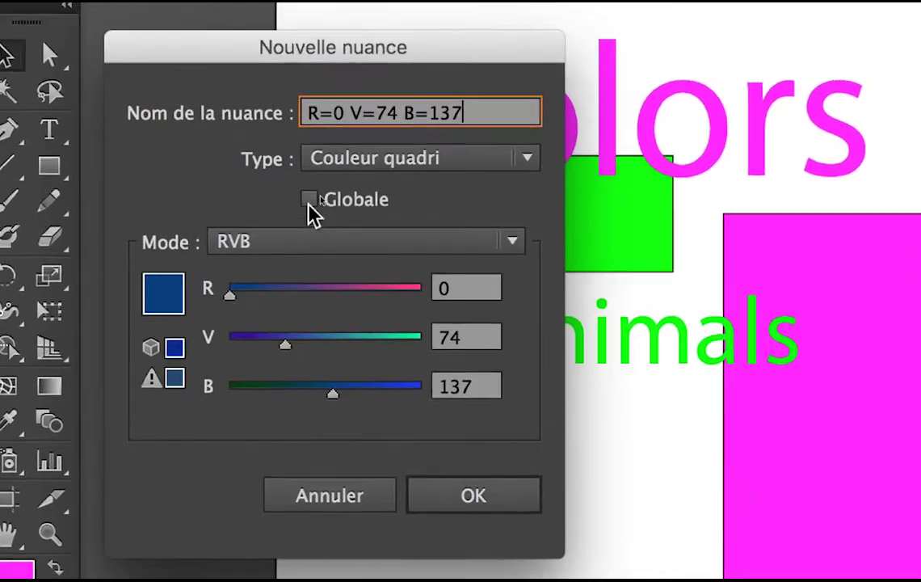
left_click(310, 200)
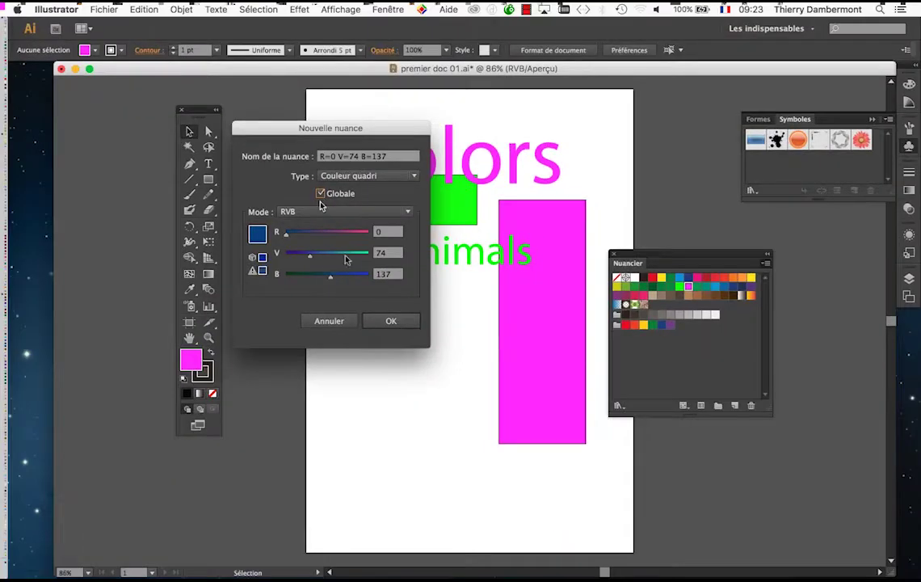
left_click(474, 496)
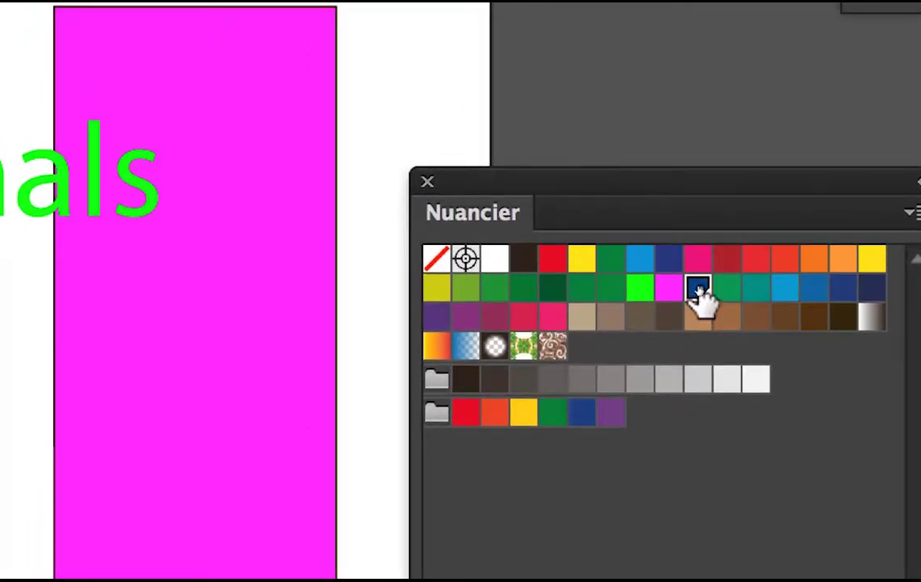
- Review the options of the new dark blue swatch and move the Nuancier palette slightly closer to the page
double_click(698, 288)
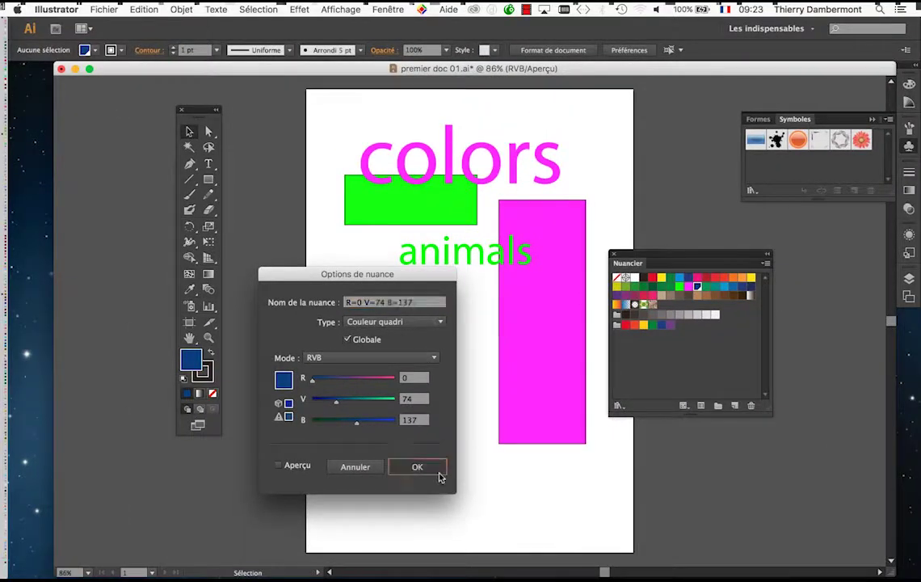
left_click(416, 465)
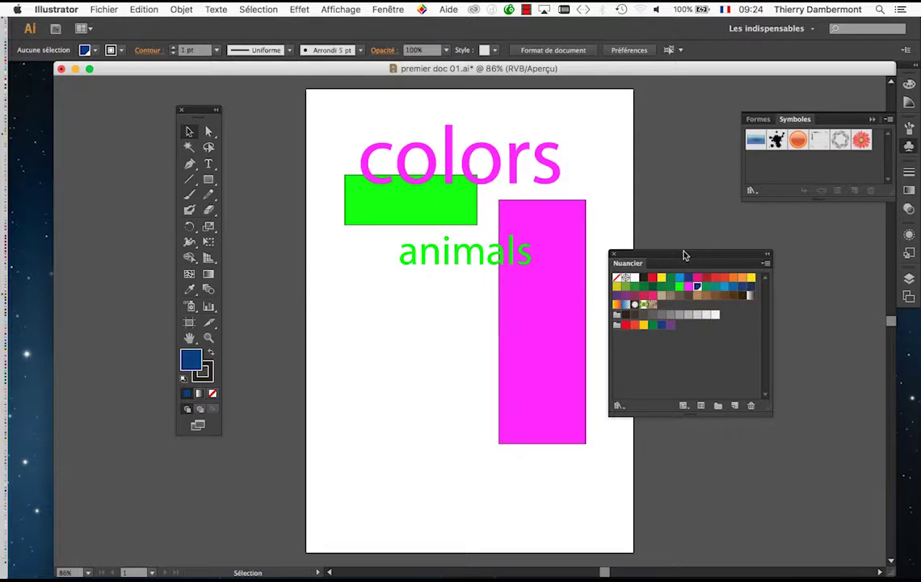
left_click_drag(683, 256, 676, 250)
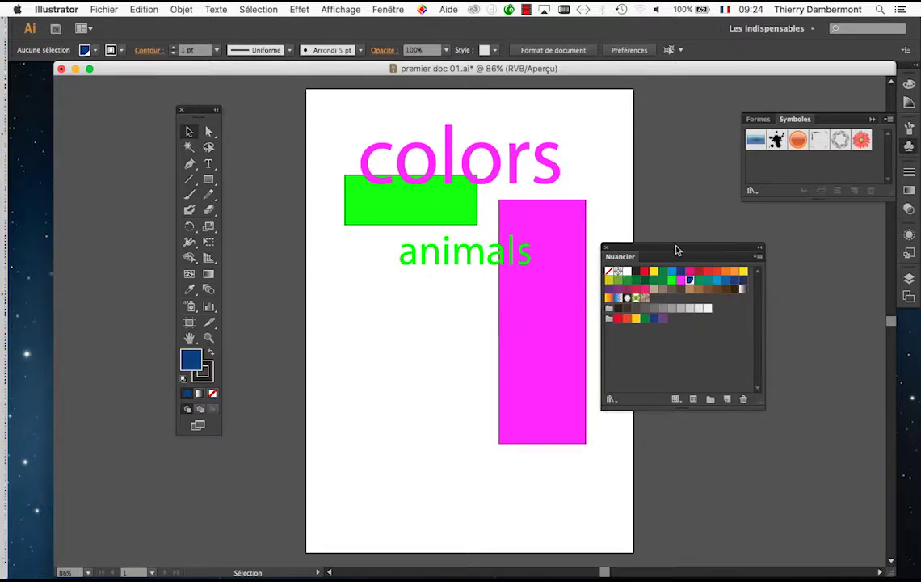
- Create a second global RGB swatch from the dark blue one, mixing its colour into a soft green
left_click(760, 258)
left_click(752, 259)
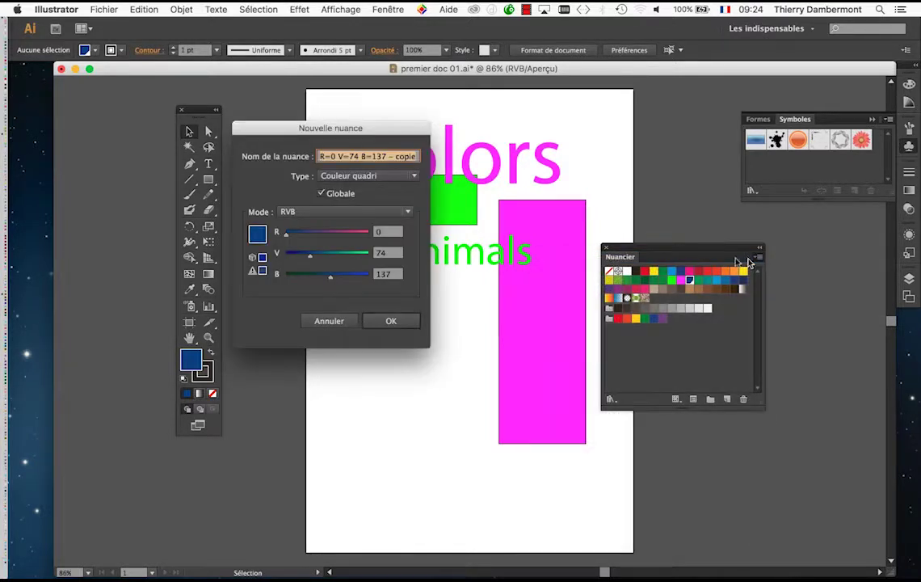
left_click(341, 232)
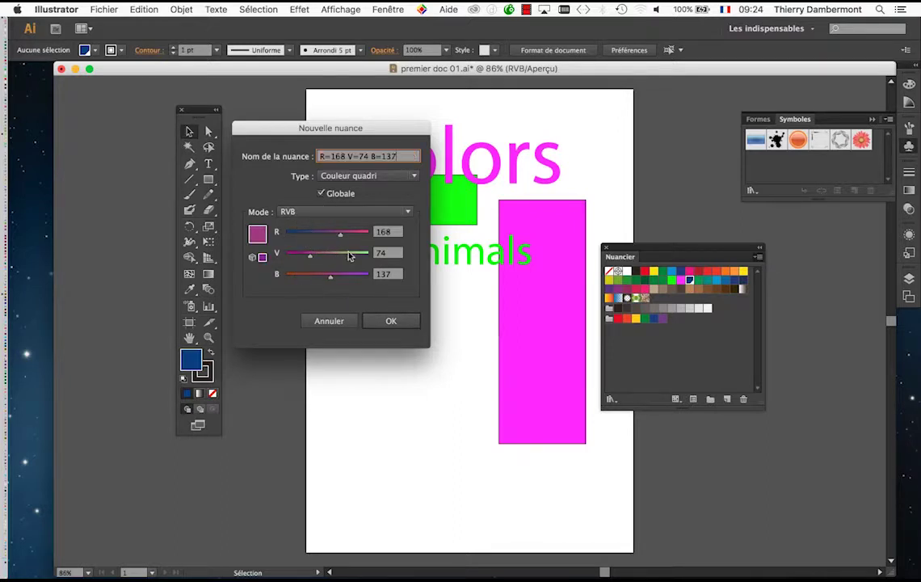
left_click_drag(311, 257, 348, 256)
left_click(374, 321)
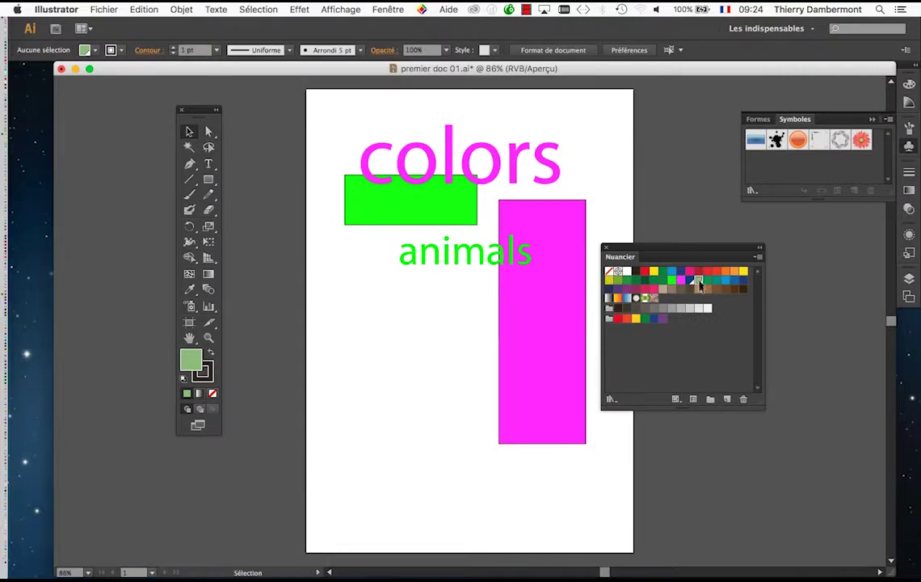
- Move the Nuancier palette up beside the artwork and fill the "colors" text and the tall magenta rectangle with the soft green swatch
left_click_drag(672, 255, 686, 250)
key("super")
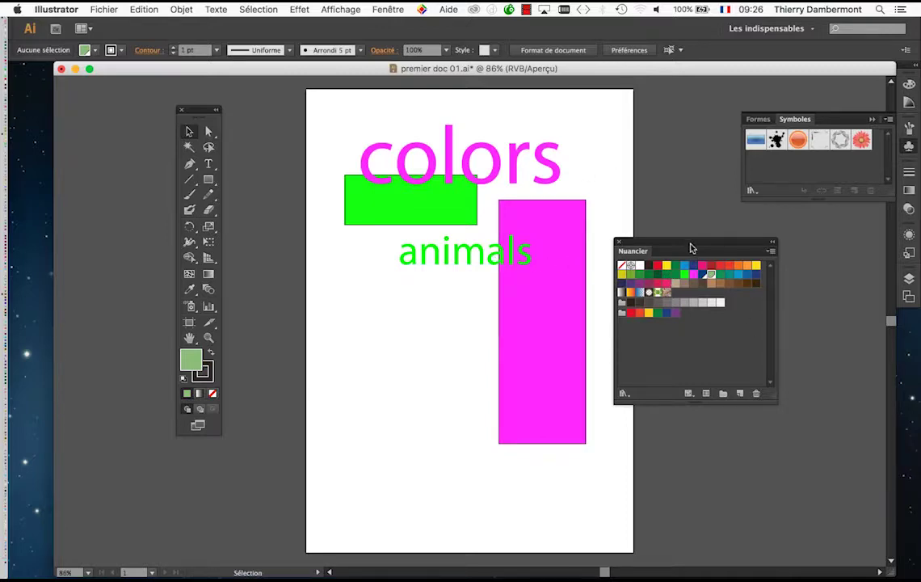
left_click_drag(691, 244, 657, 132)
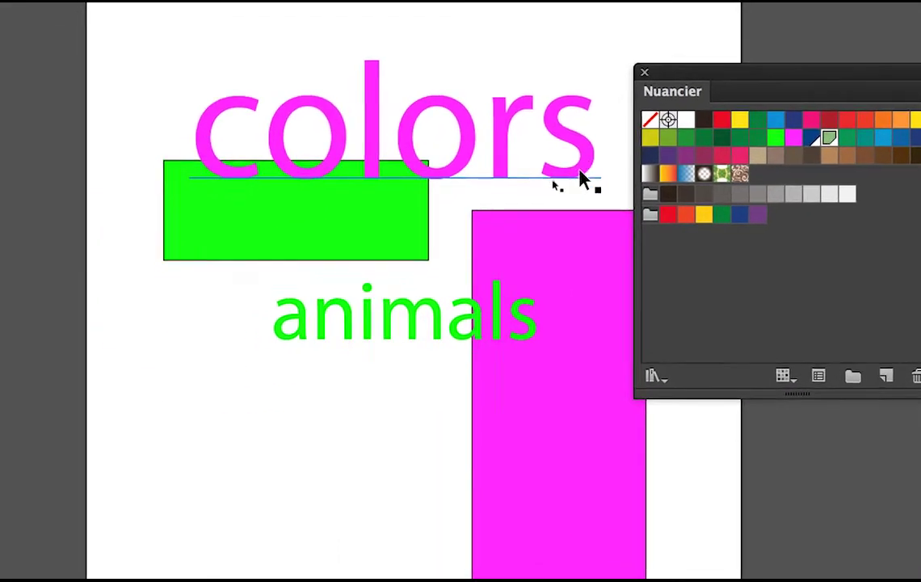
left_click(581, 177)
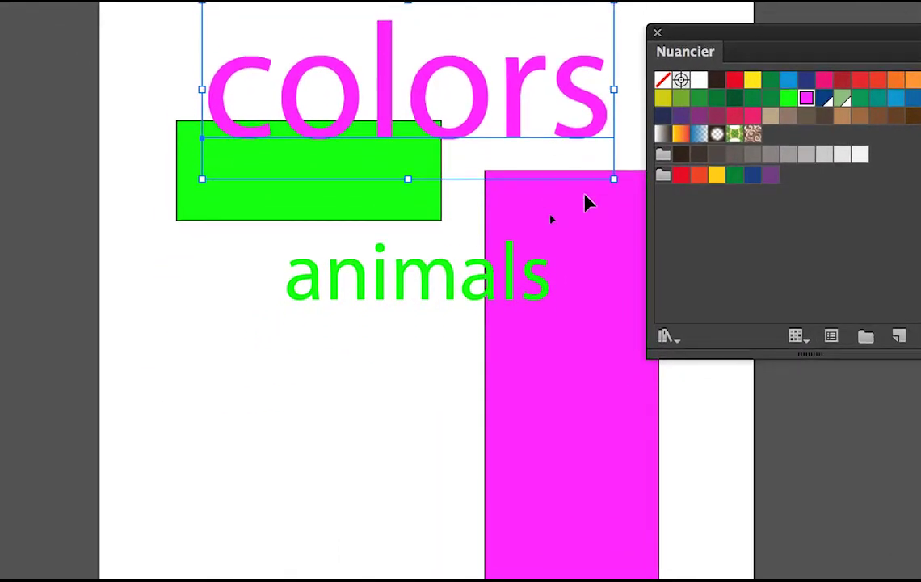
left_click(598, 256)
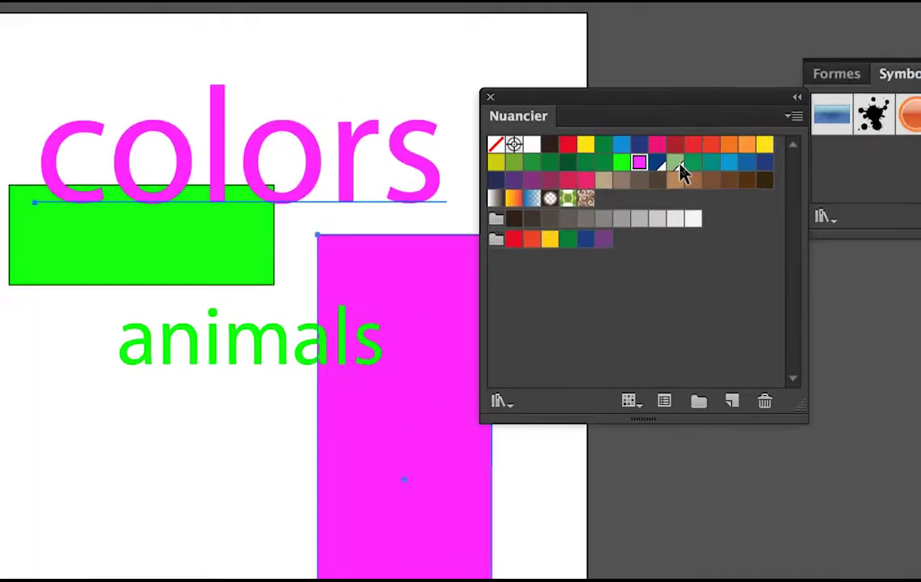
key("v")
left_click(679, 166)
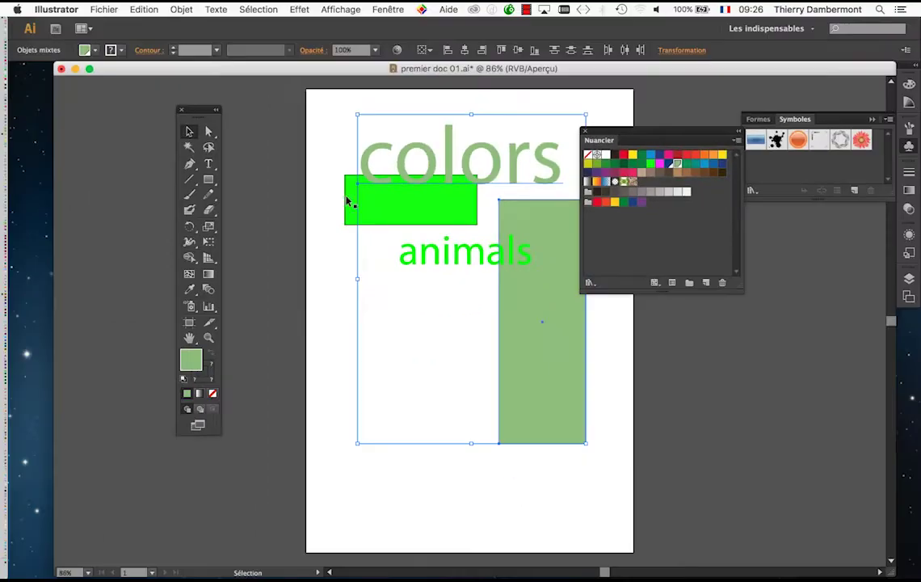
- Fill the wide bright green rectangle and the "animals" text with the dark blue global swatch, and move the Nuancier palette away from the page
left_click(329, 197)
left_click(348, 206)
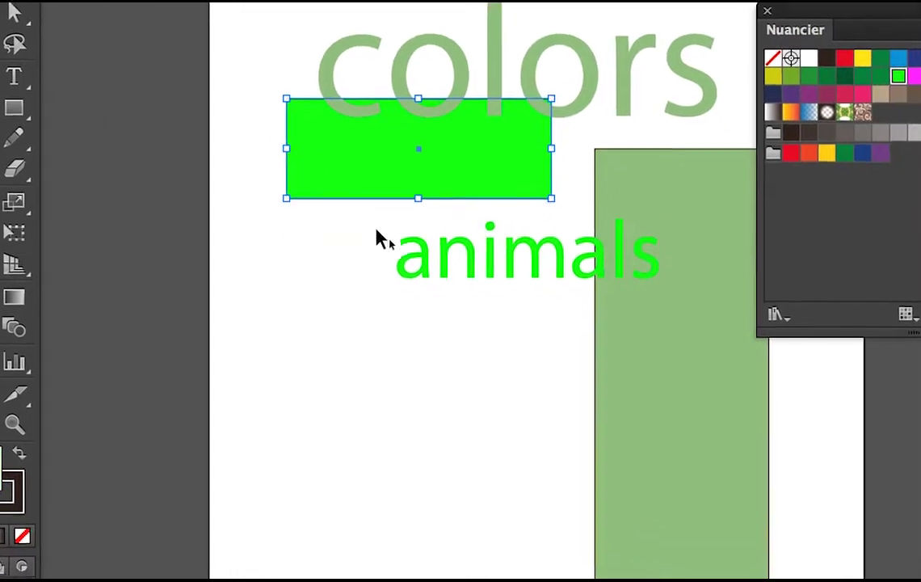
left_click(387, 242, "shift")
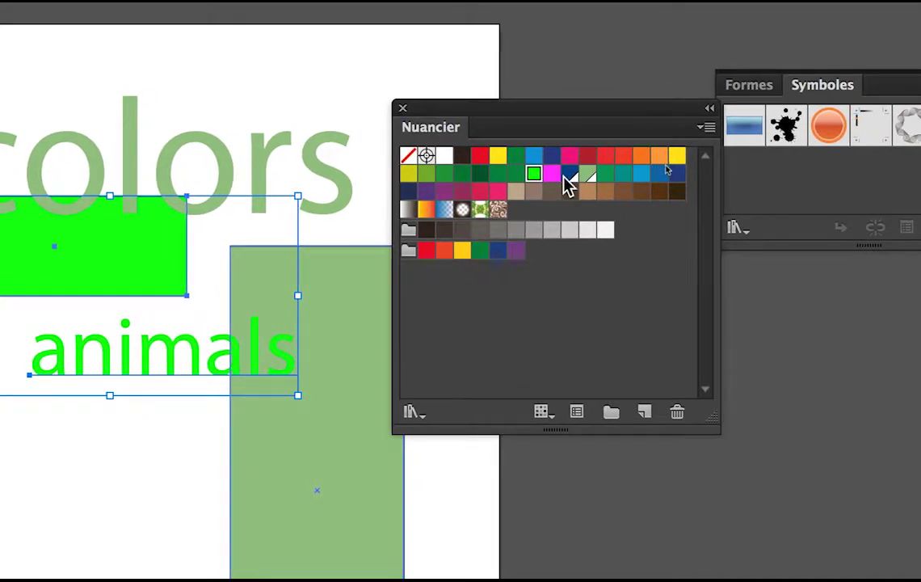
left_click(593, 181)
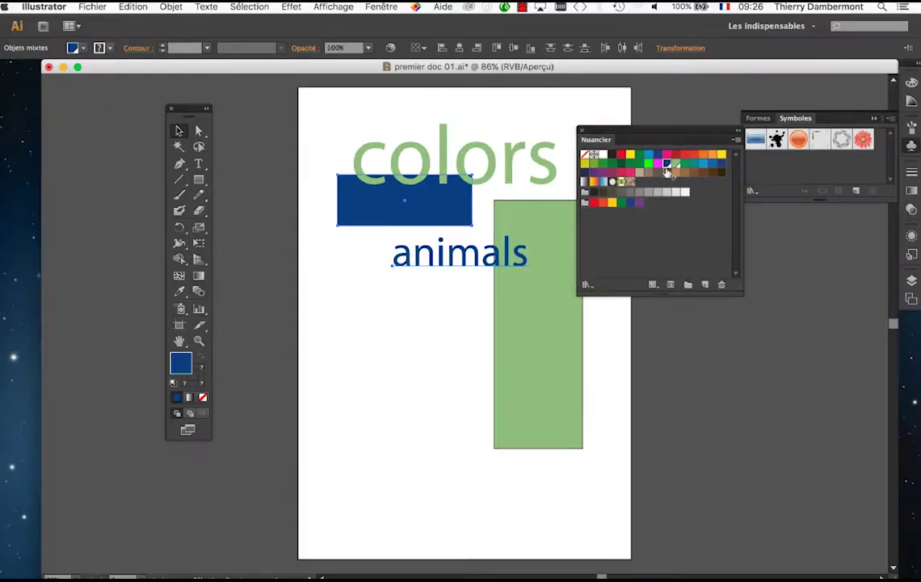
left_click_drag(646, 136, 696, 146)
left_click(615, 133)
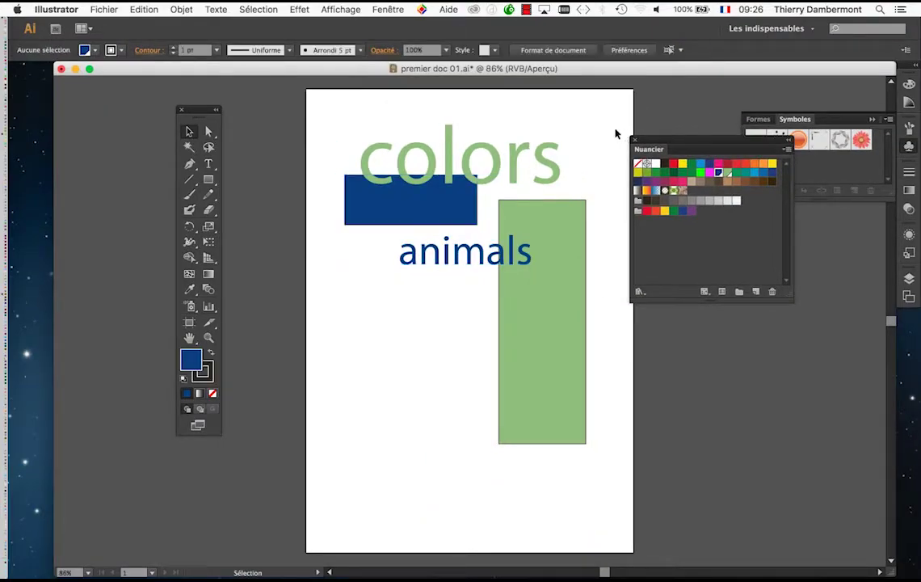
- Select the wide and the tall rectangle in turn to check which swatch each one uses
left_click(485, 256)
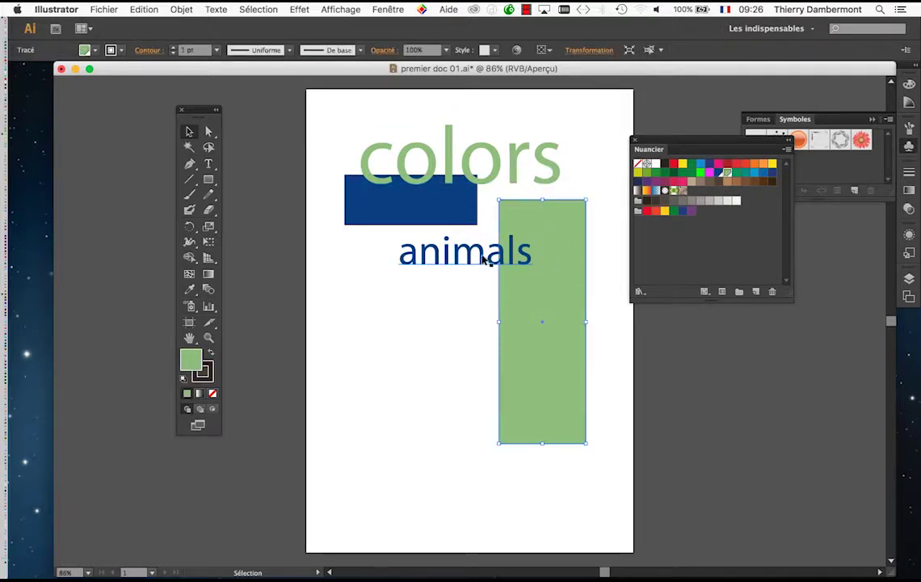
left_click(458, 214)
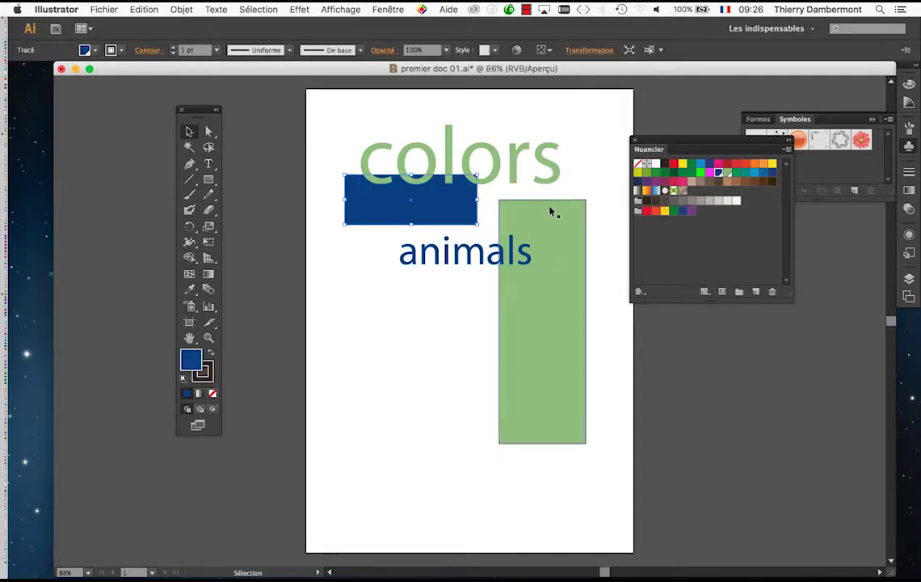
left_click(552, 168)
left_click(555, 239)
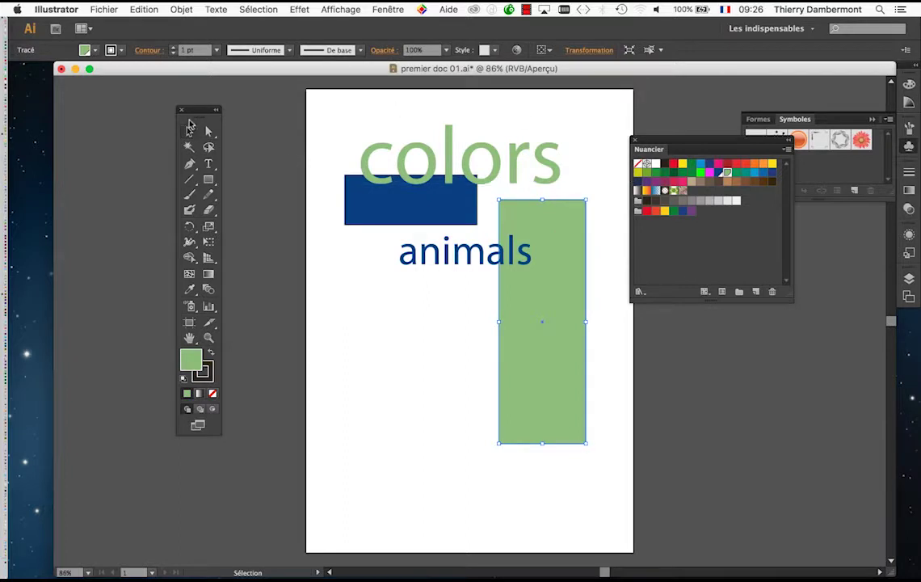
- Move the tool palette clear of the page and save the document as "premier doc 02.ai" in Illustrator CS6 format with the default options
left_click_drag(198, 111, 41, 97)
left_click_drag(434, 298, 244, 265)
left_click(113, 9)
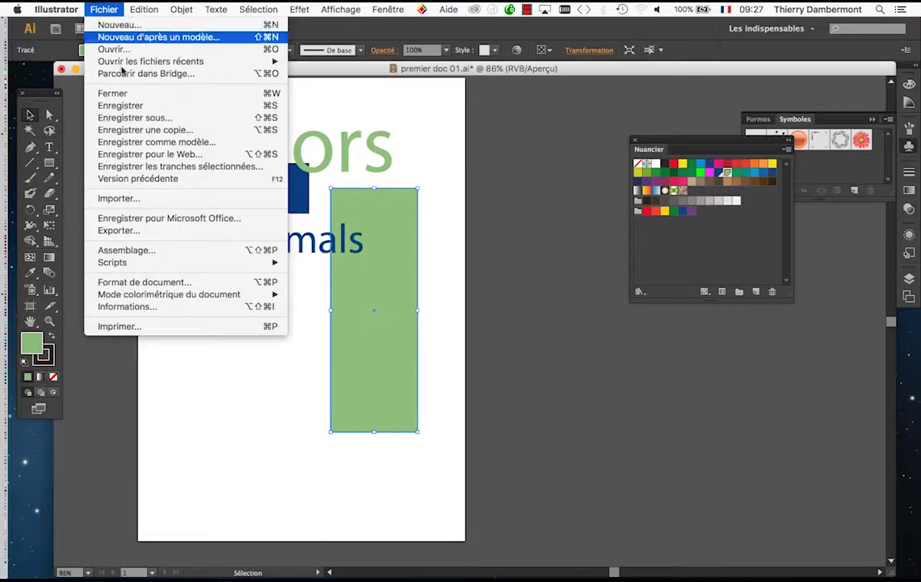
left_click(129, 115)
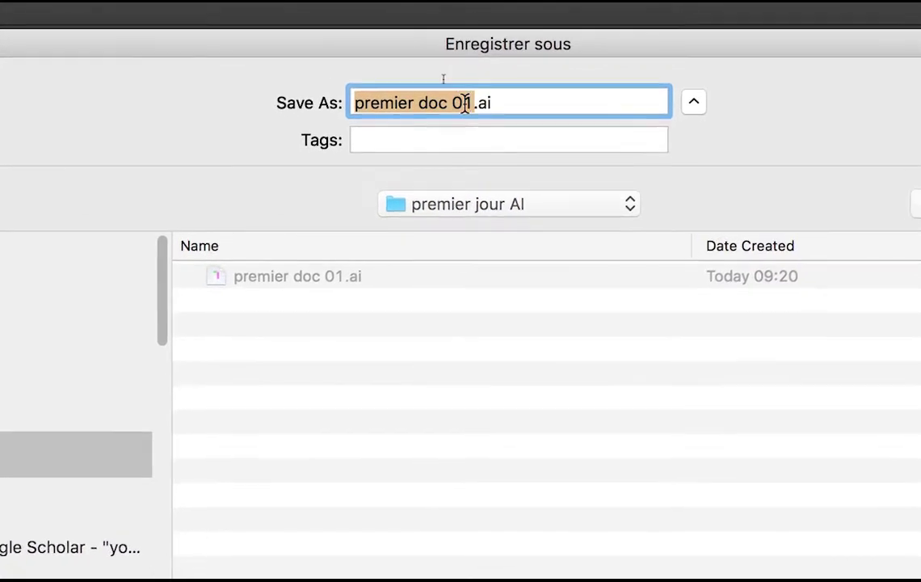
left_click(468, 103)
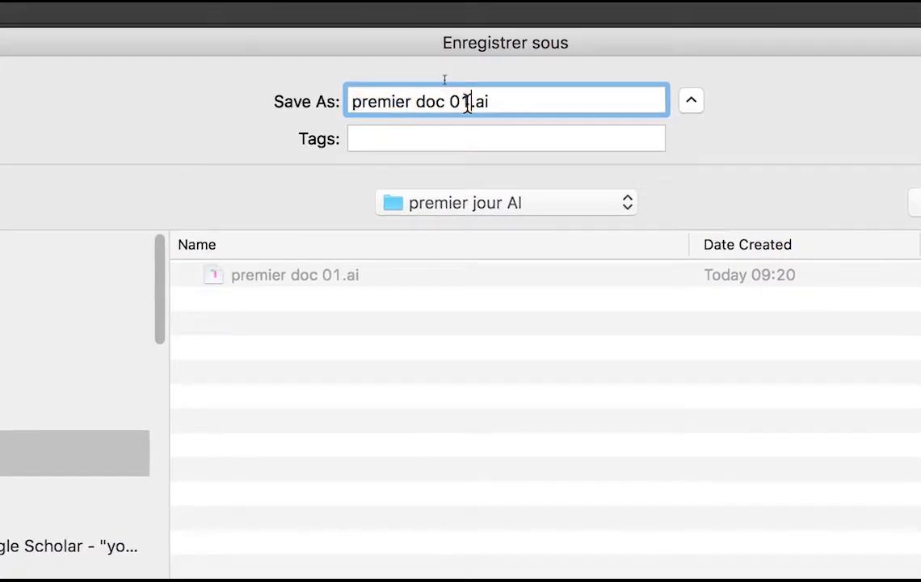
key("BackSpace")
type("2")
key("Return")
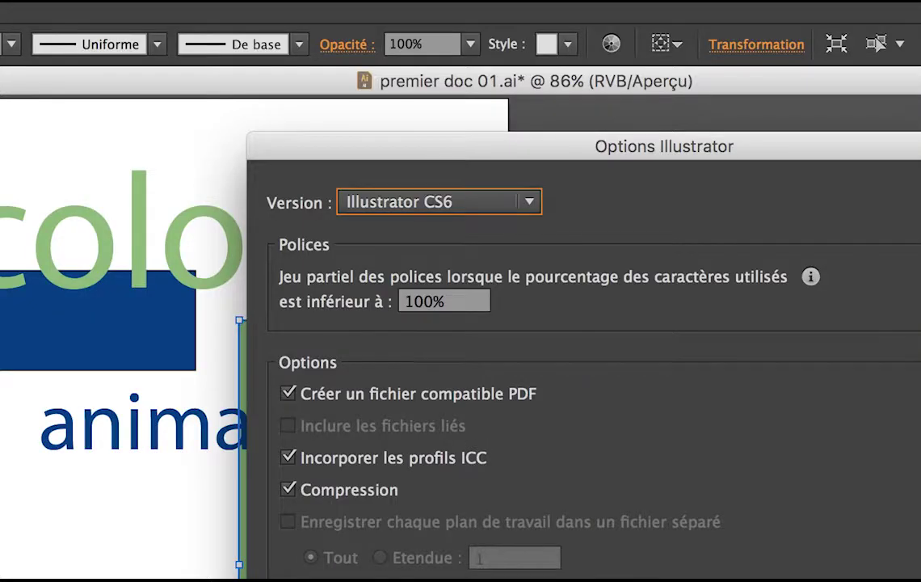
key("Return")
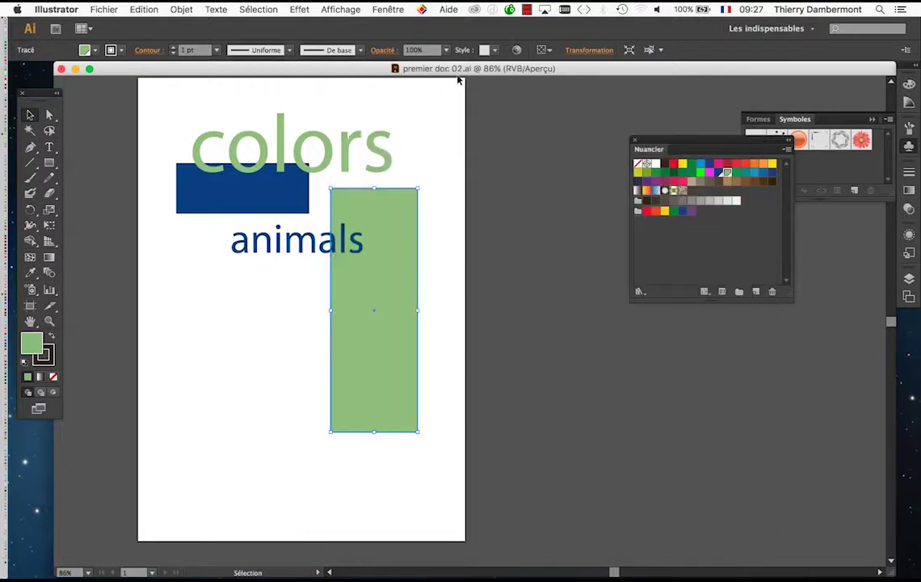
- Deselect the artwork, move the Nuancier palette closer to the page, and open the dark blue global swatch's options clear of the artwork
left_click(464, 275)
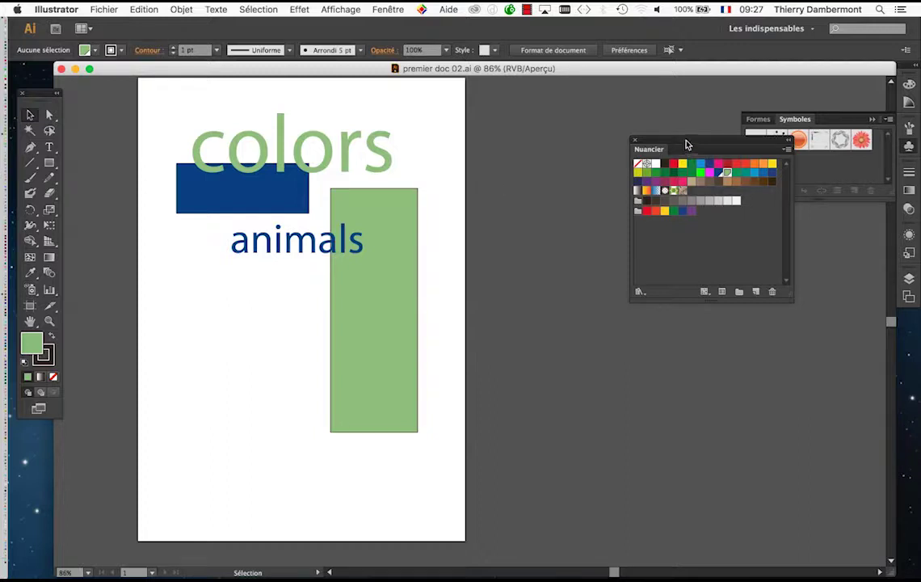
left_click_drag(686, 145, 608, 198)
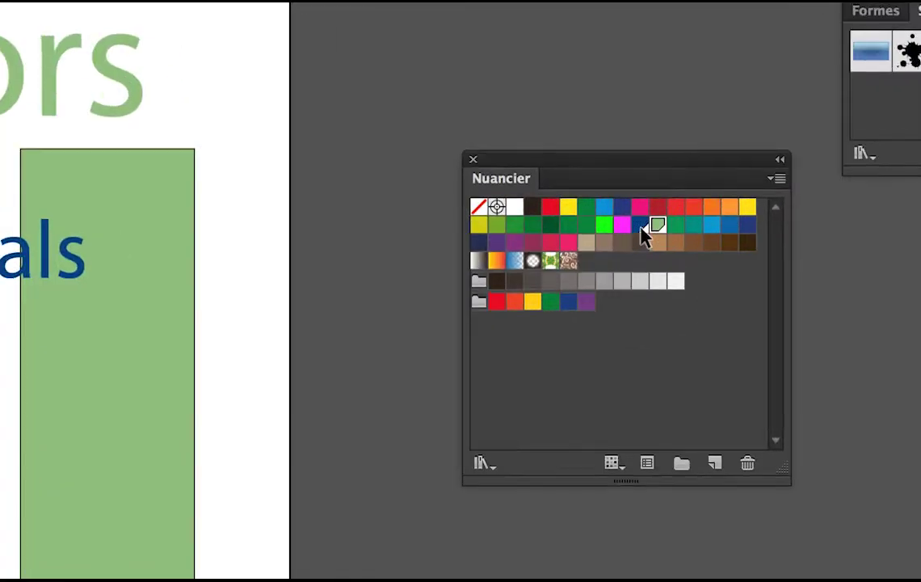
left_click(640, 227)
double_click(640, 227)
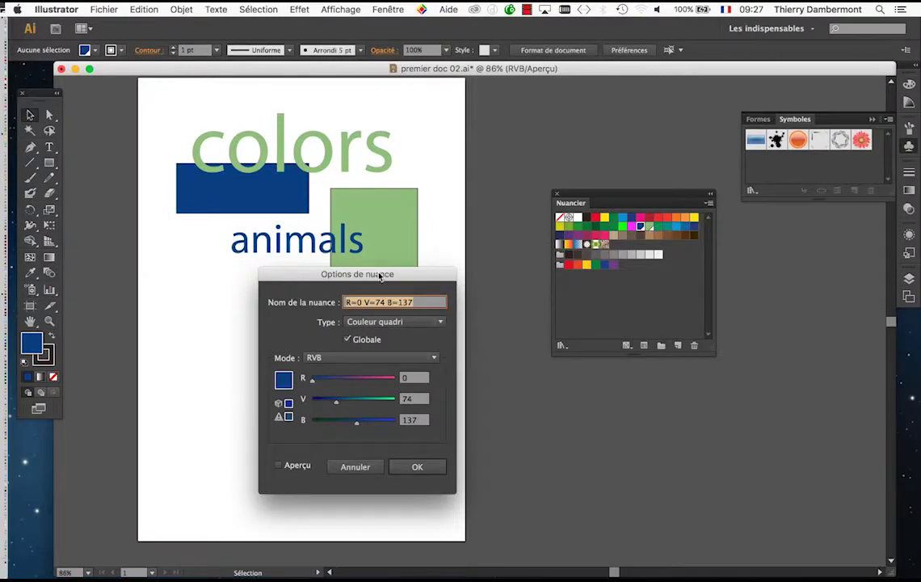
left_click_drag(379, 276, 564, 119)
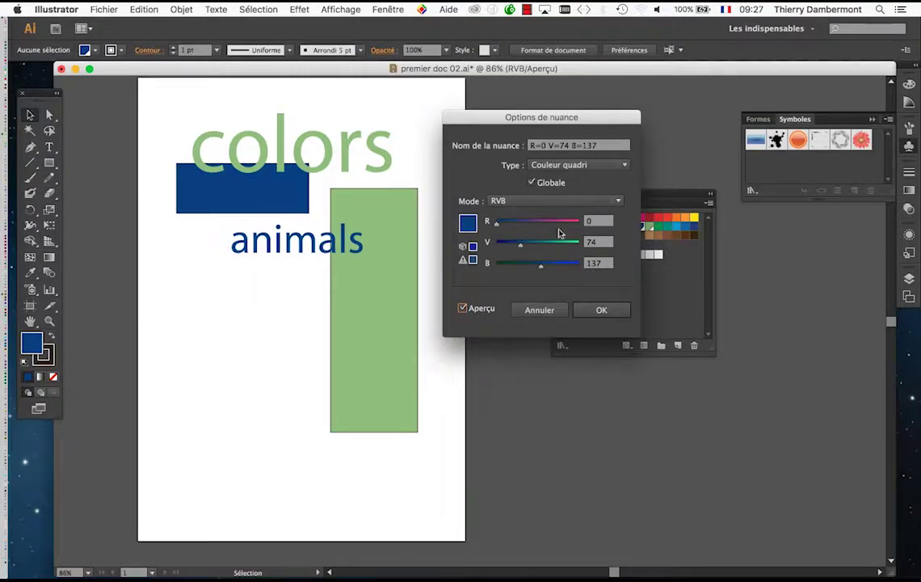
- Try several RGB mixes on the dark blue global swatch with the preview on, ending with R=212, V=194, B=191
left_click_drag(521, 136, 643, 138)
left_click(553, 242)
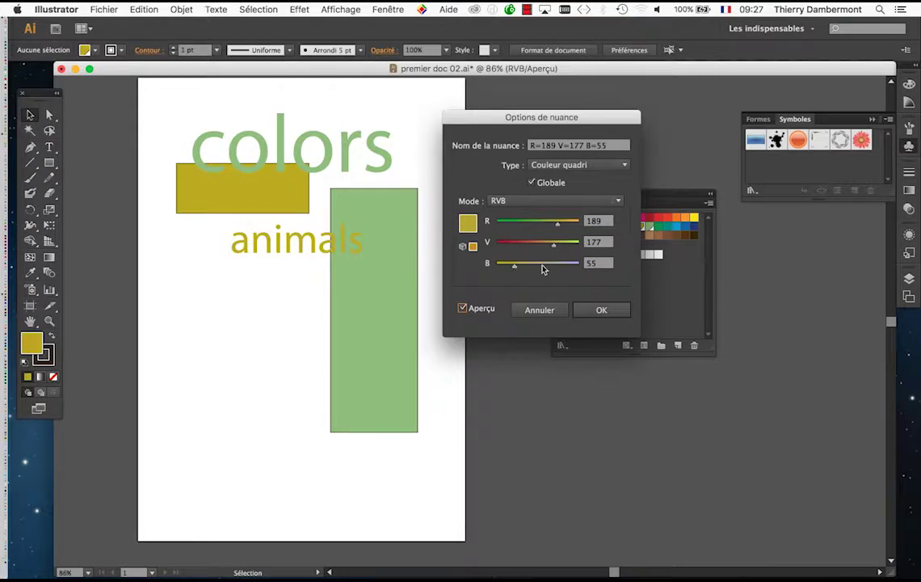
left_click_drag(543, 267, 557, 267)
left_click(522, 244)
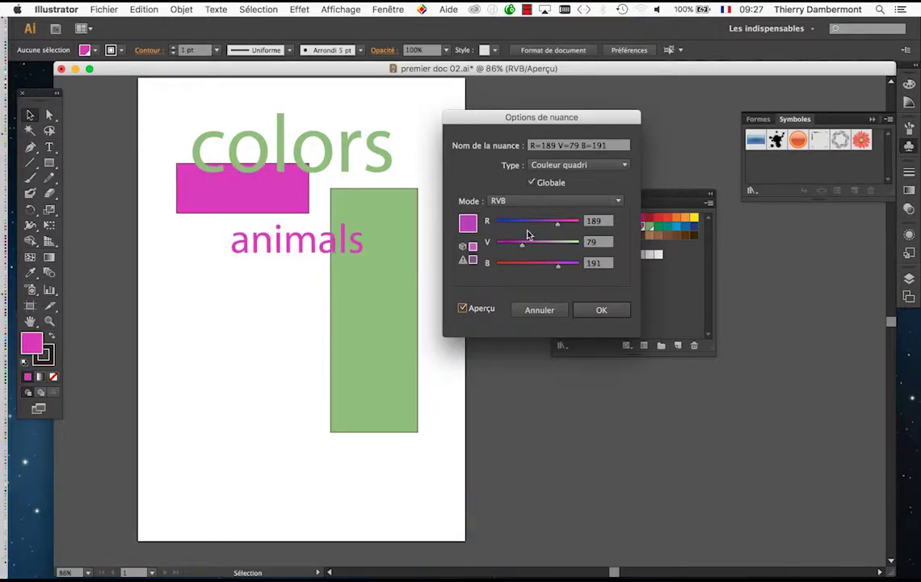
left_click(524, 224)
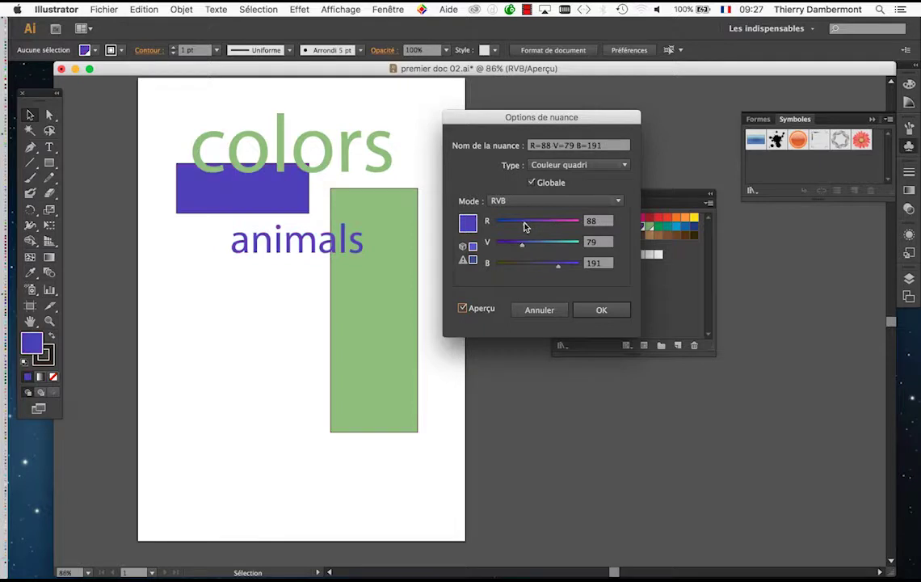
left_click(564, 223)
left_click(556, 245)
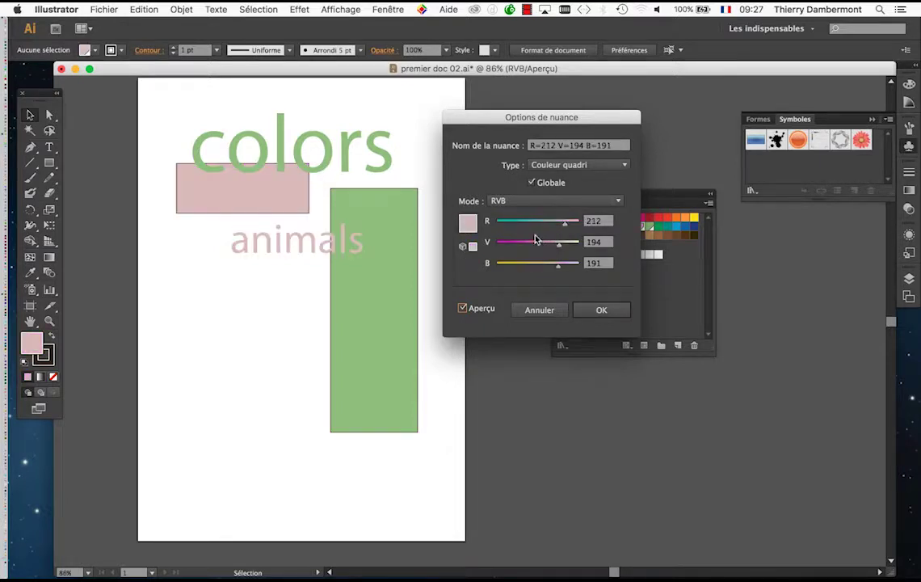
- Set the swatch used by the wide rectangle and "animals" to a green of R=61, V=154, B=58 and apply it
left_click(516, 223)
left_click(517, 242)
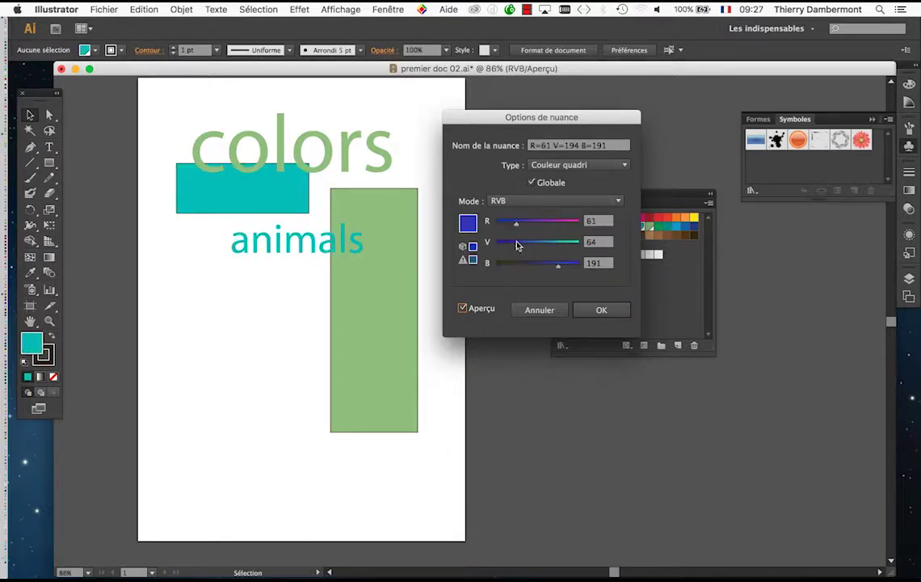
left_click(566, 267)
left_click(515, 265)
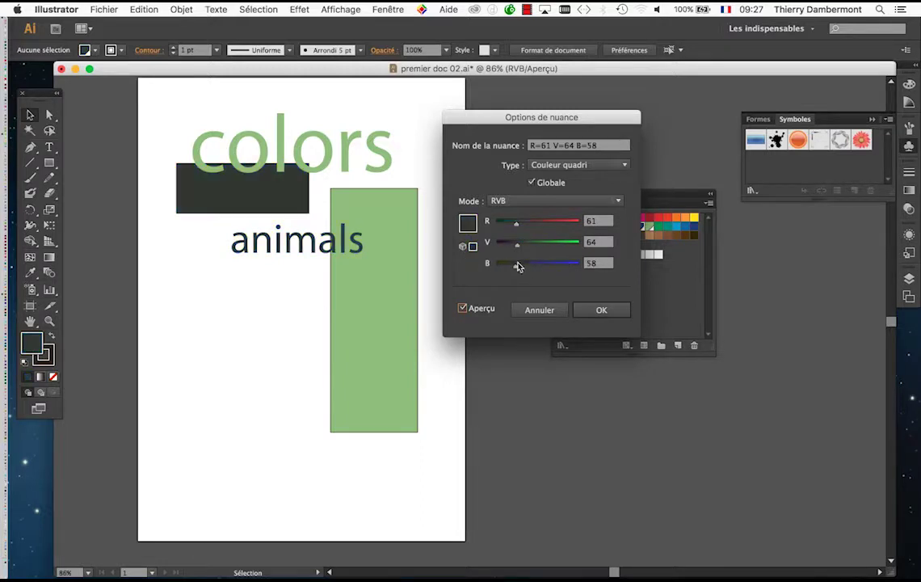
left_click(546, 242)
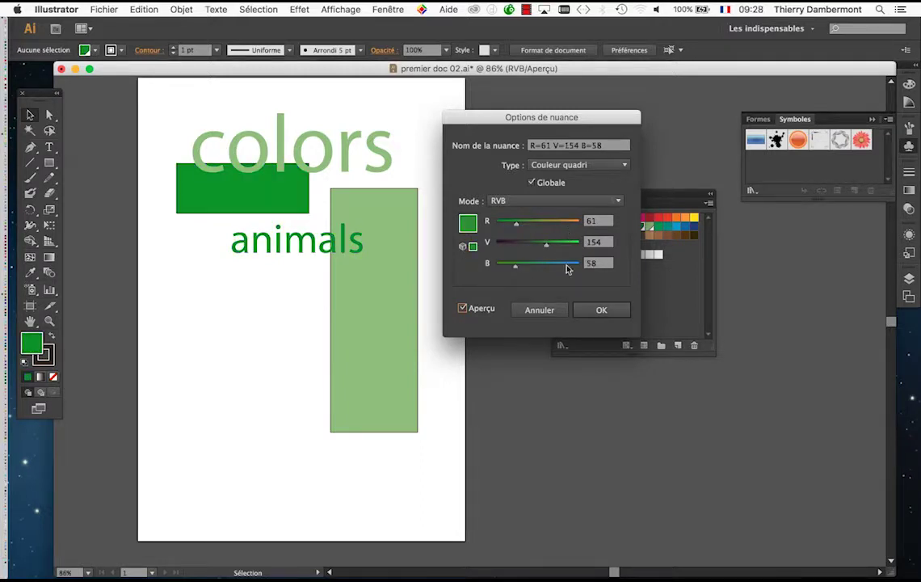
left_click(597, 309)
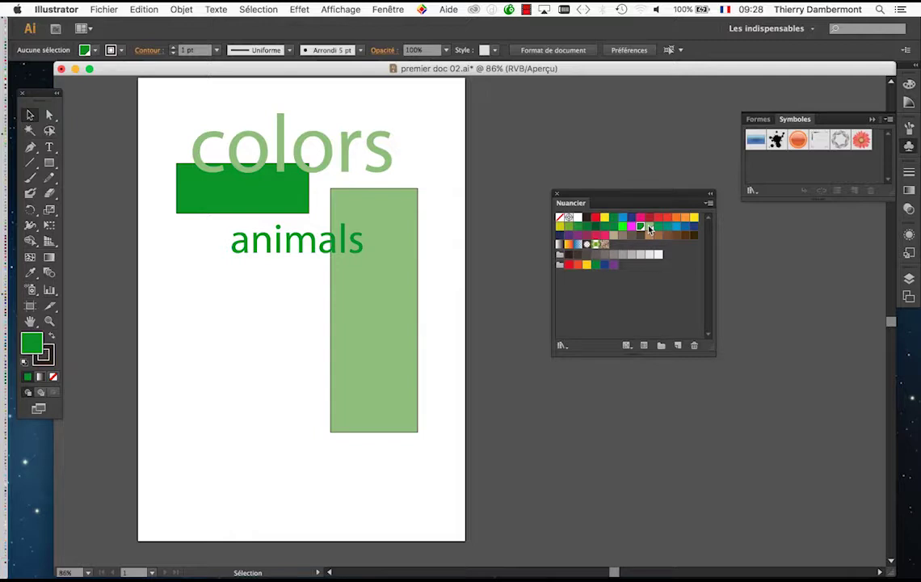
- Edit the soft green global swatch to a yellow-orange of R=238, V=195, B=37 with the preview on
double_click(649, 229)
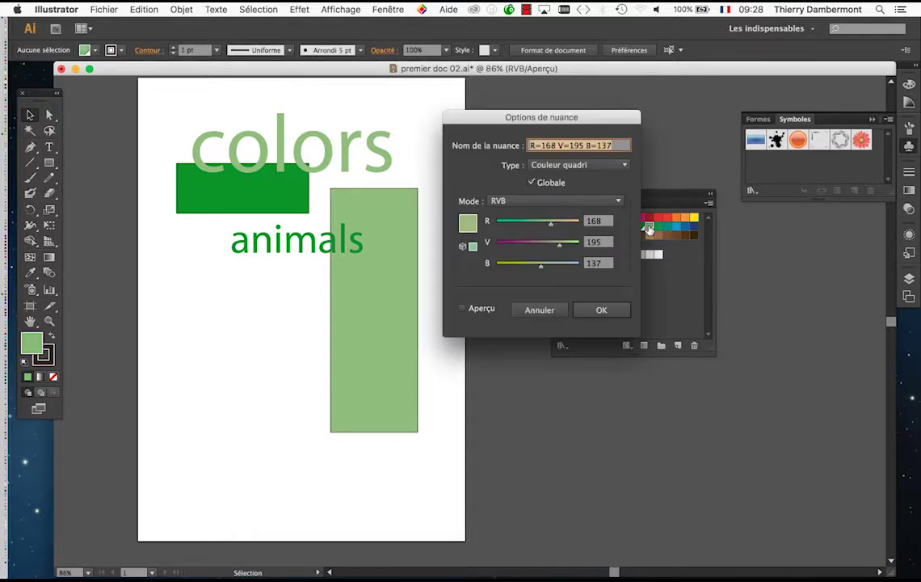
left_click(510, 264)
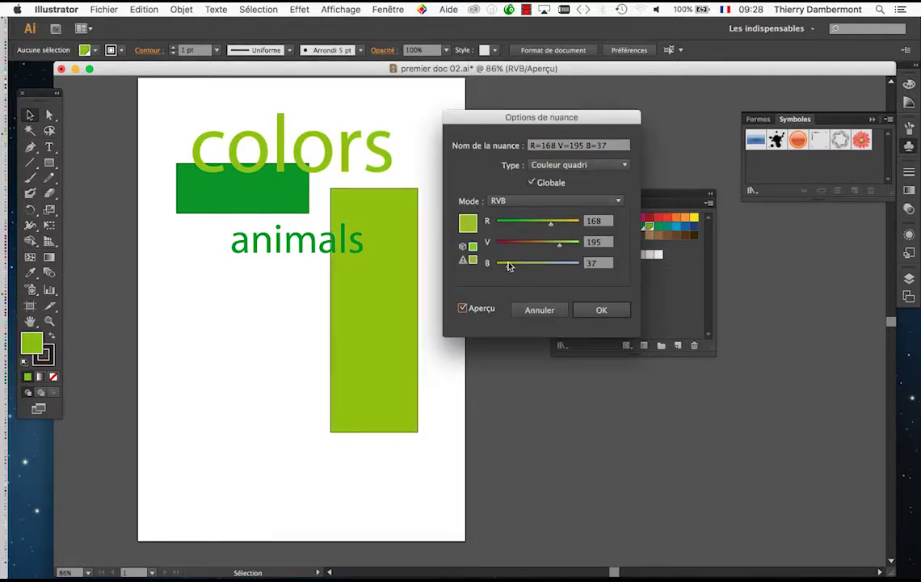
left_click(573, 224)
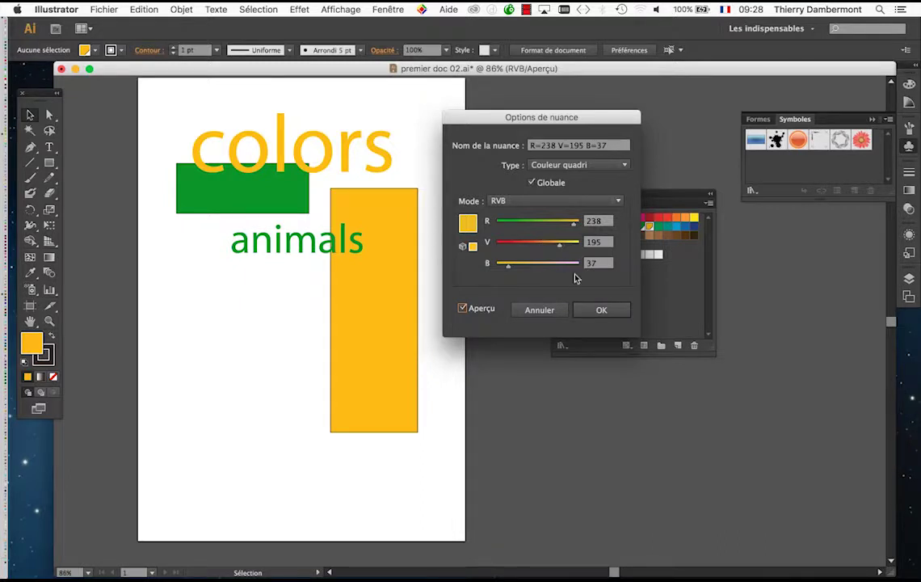
left_click(601, 310)
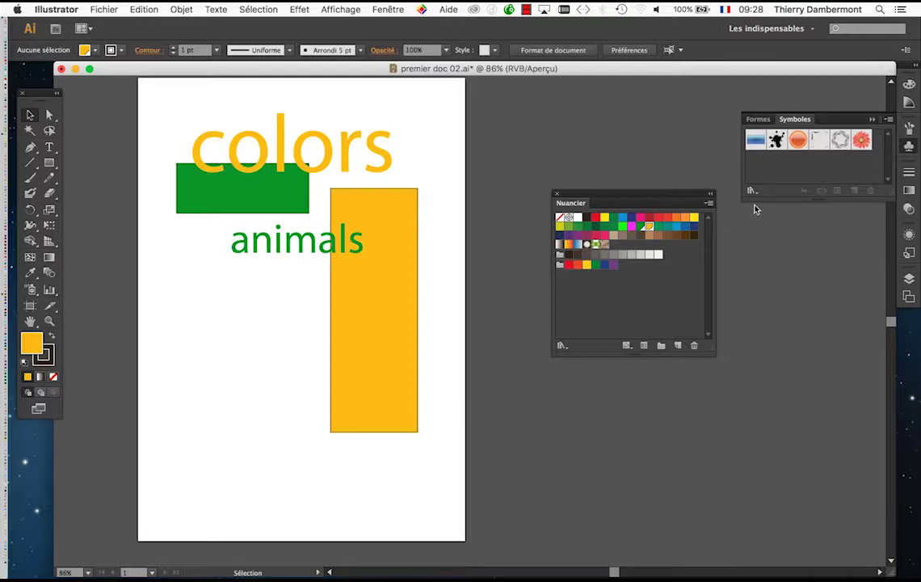
- Create a new A4 portrait document in CMJN mode with the Impression profile and one artboard
left_click(103, 11)
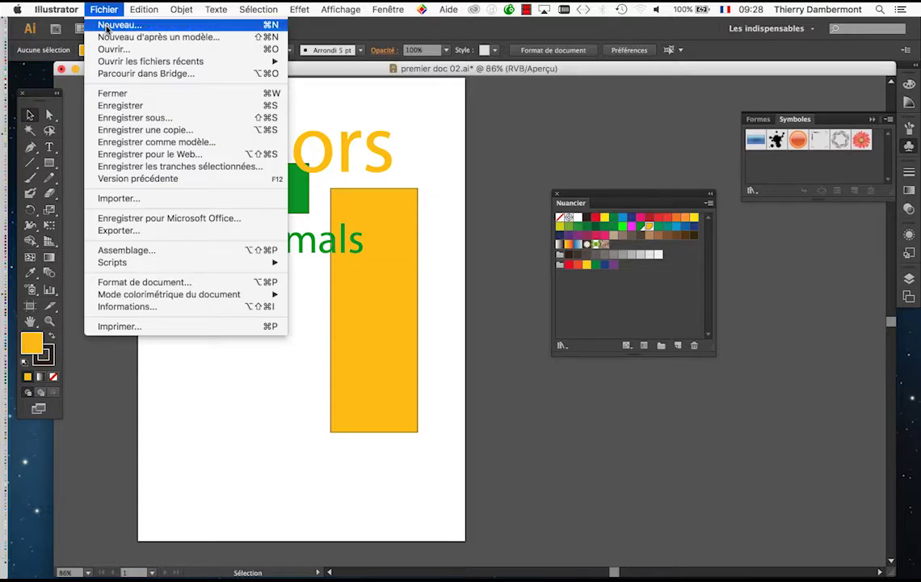
left_click(113, 24)
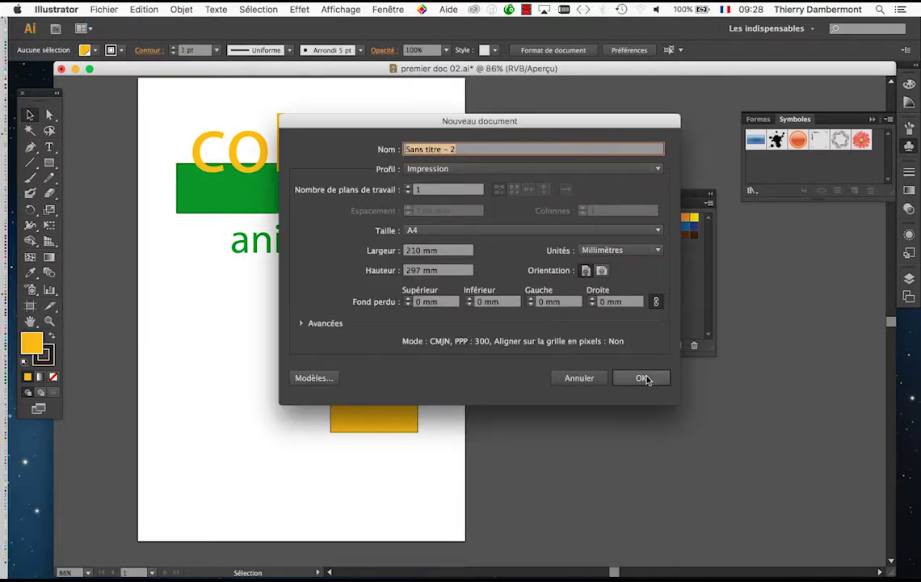
left_click(642, 379)
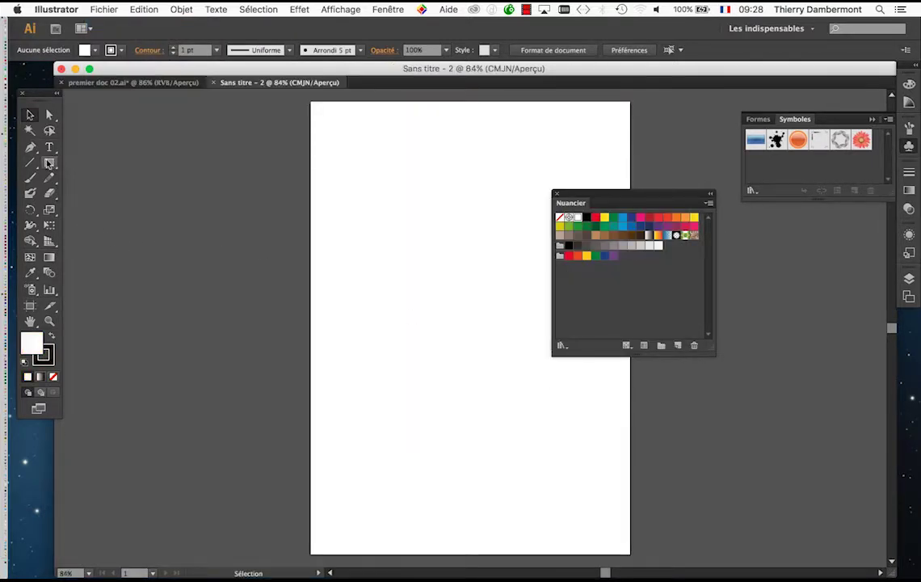
- Draw four small separate squares on the new page, two near the top and two staggered below them
key("m")
left_click_drag(355, 126, 405, 174)
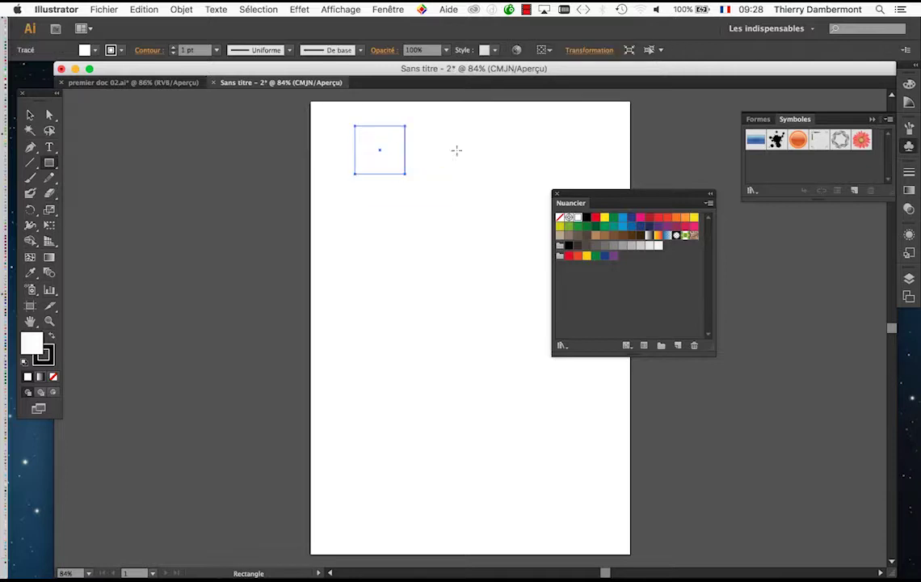
left_click_drag(476, 165, 509, 196)
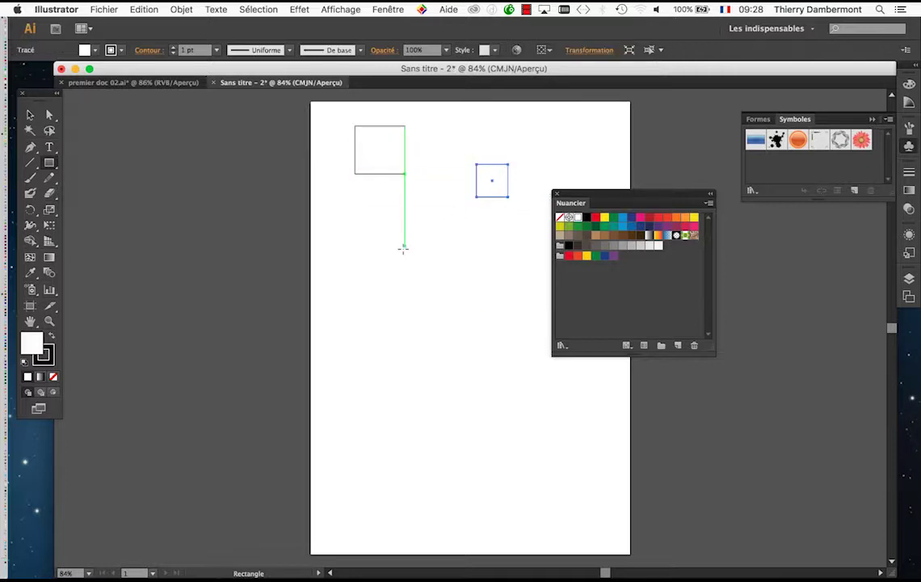
left_click(444, 329)
key("Escape")
left_click_drag(387, 236, 435, 280)
left_click_drag(426, 340, 468, 382)
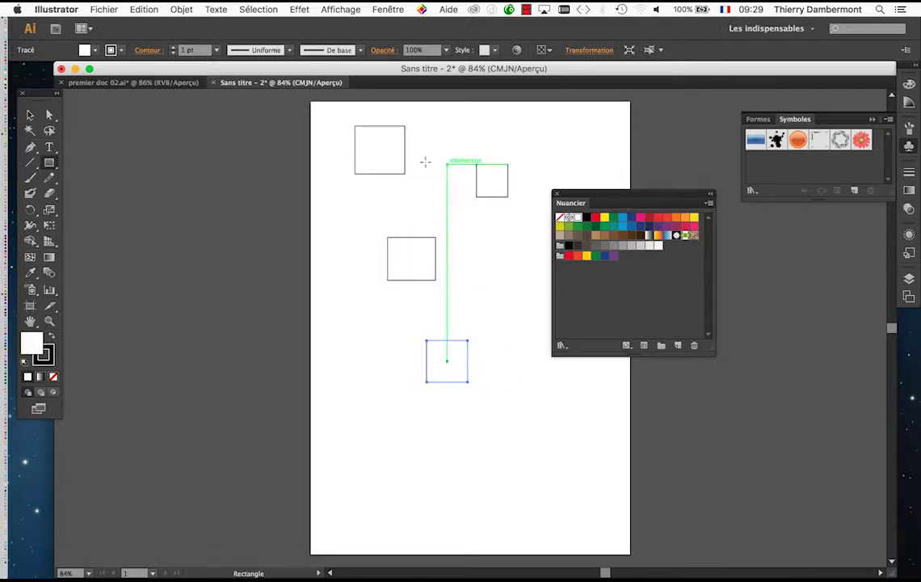
- Select all four squares and fill them with a new global swatch defined in RVB mode as R=44, V=255, B=255
left_click(30, 114)
left_click_drag(342, 139, 558, 421)
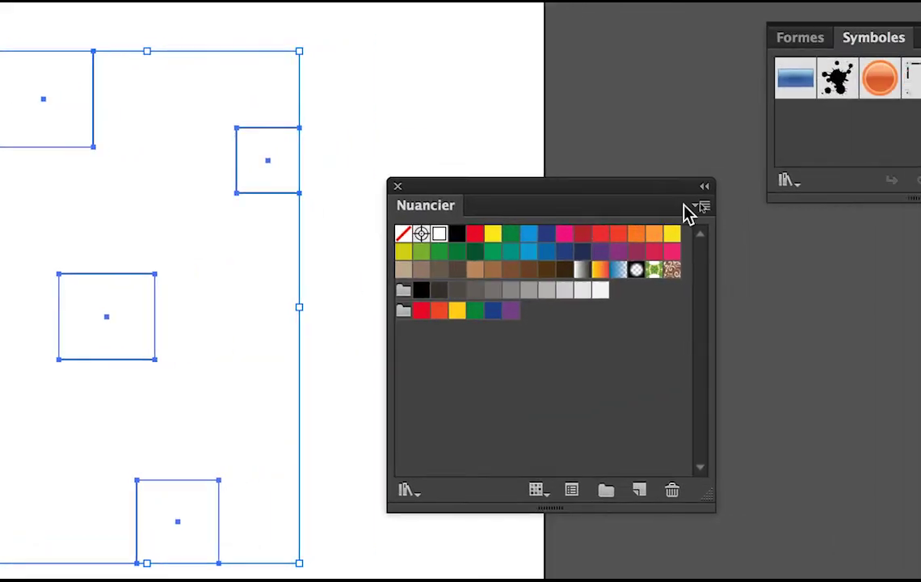
left_click(697, 207)
left_click(647, 211)
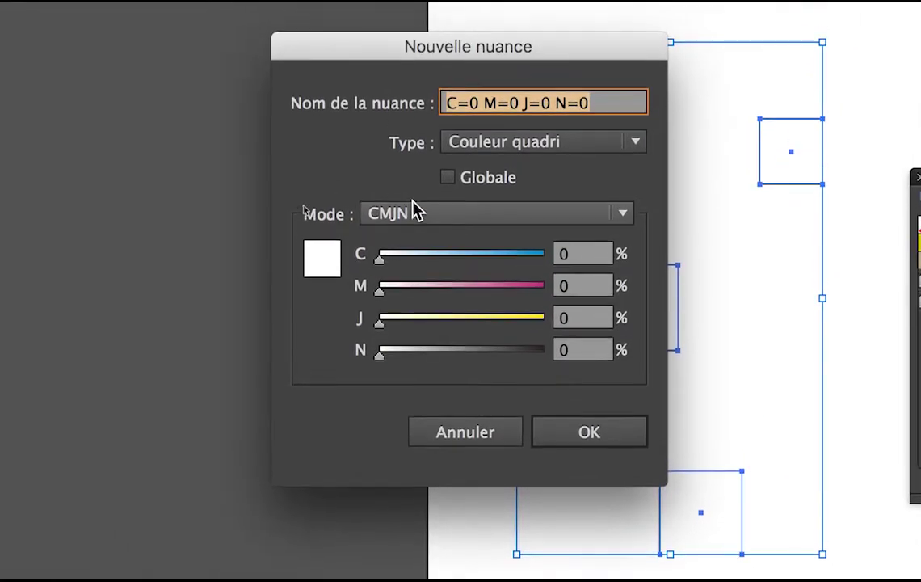
left_click(416, 172)
left_click(417, 262)
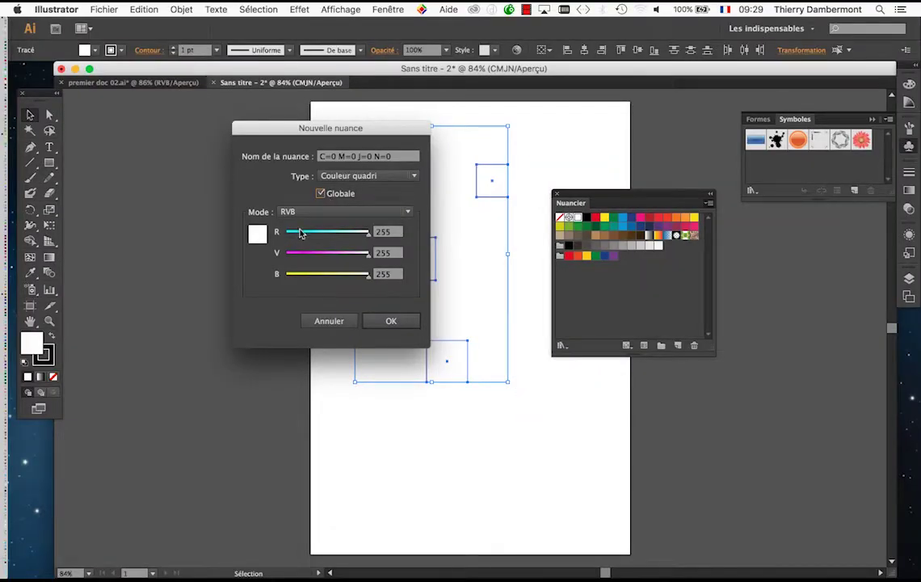
left_click_drag(301, 233, 298, 234)
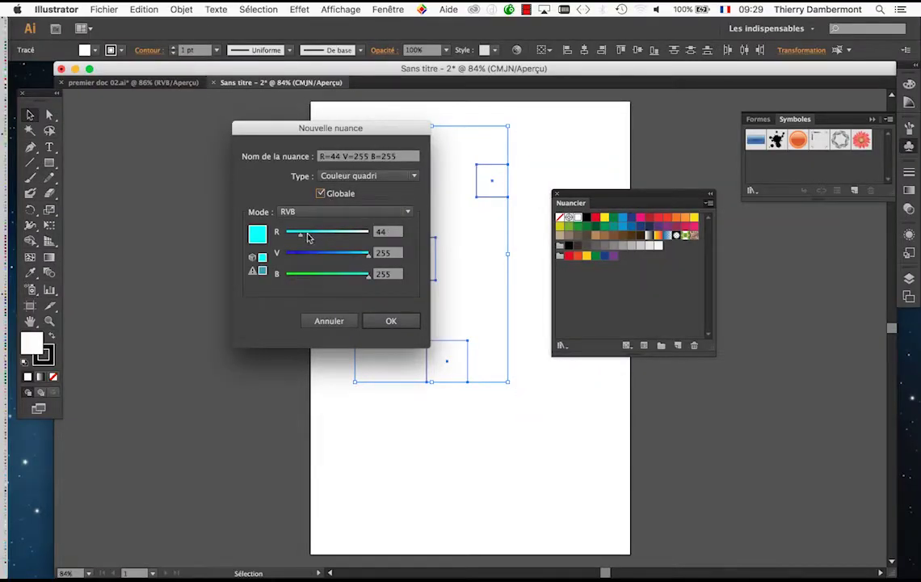
left_click(391, 321)
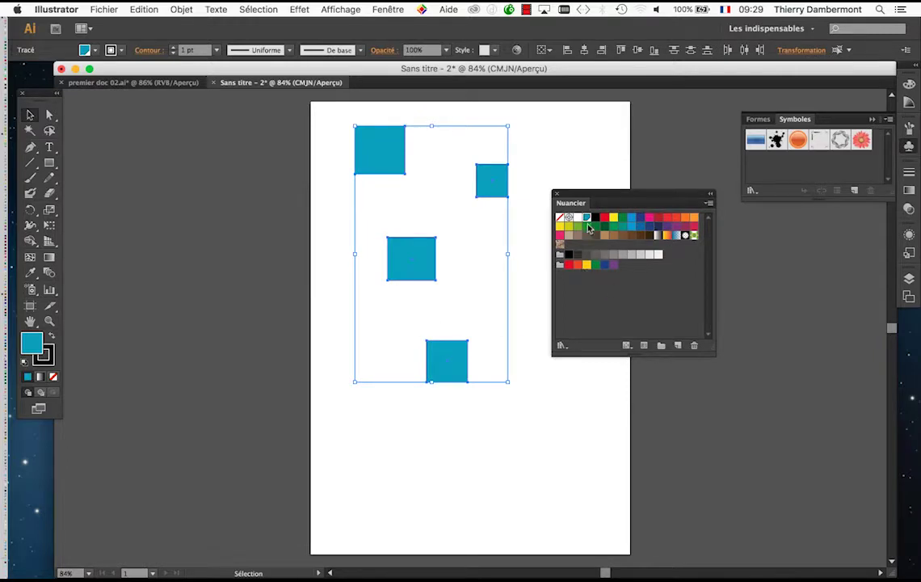
- Reopen the options of the squares' global swatch, switch its colour mode from CMJN to RVB, and accept
key("alt+super+equal")
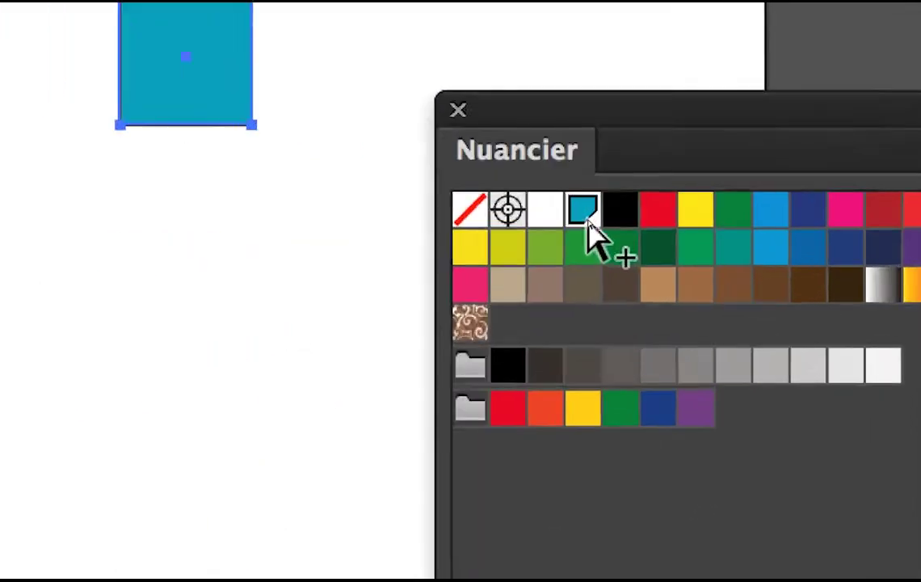
key("alt+super+minus")
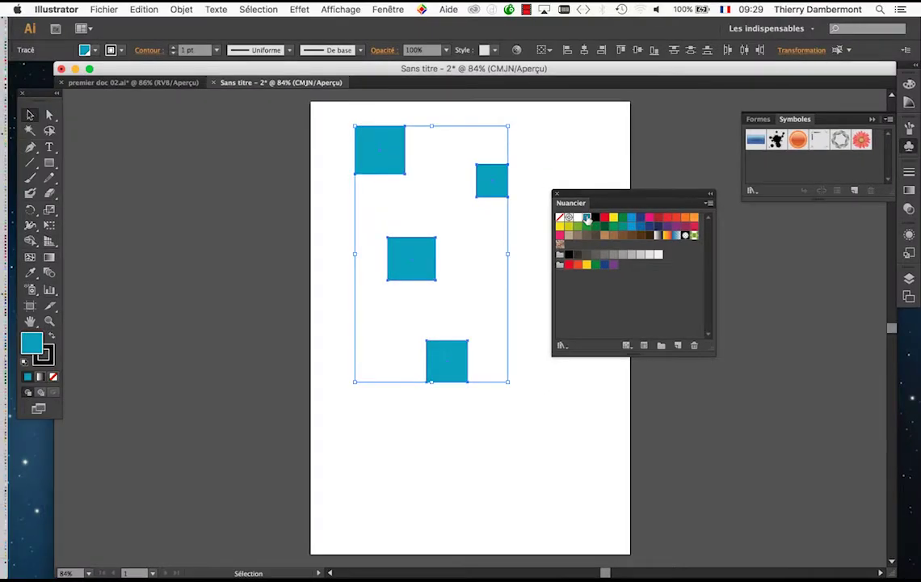
double_click(588, 219)
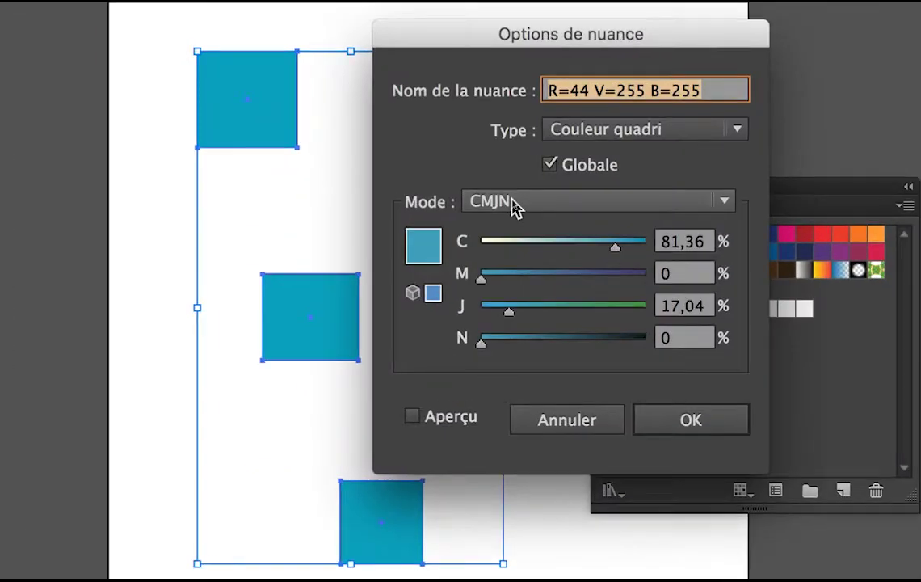
left_click(513, 207)
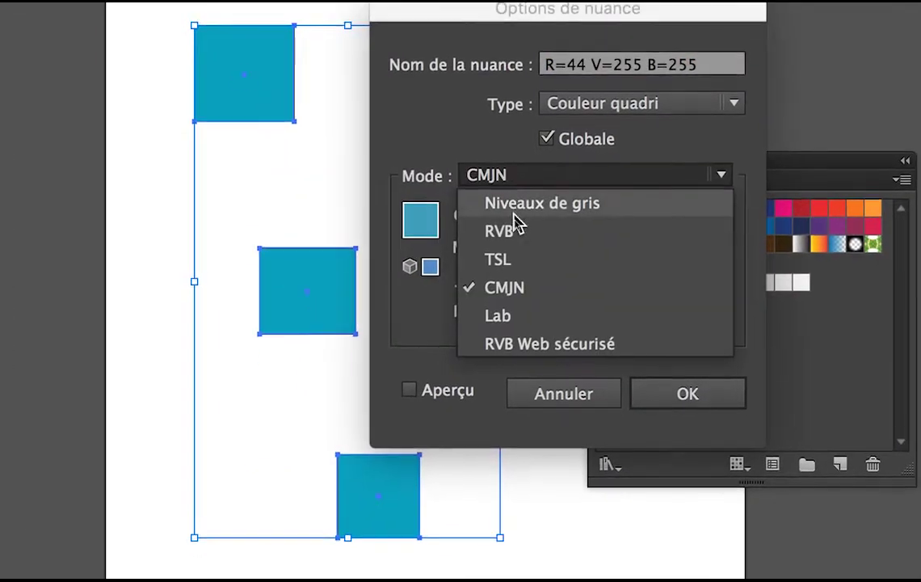
left_click(520, 258)
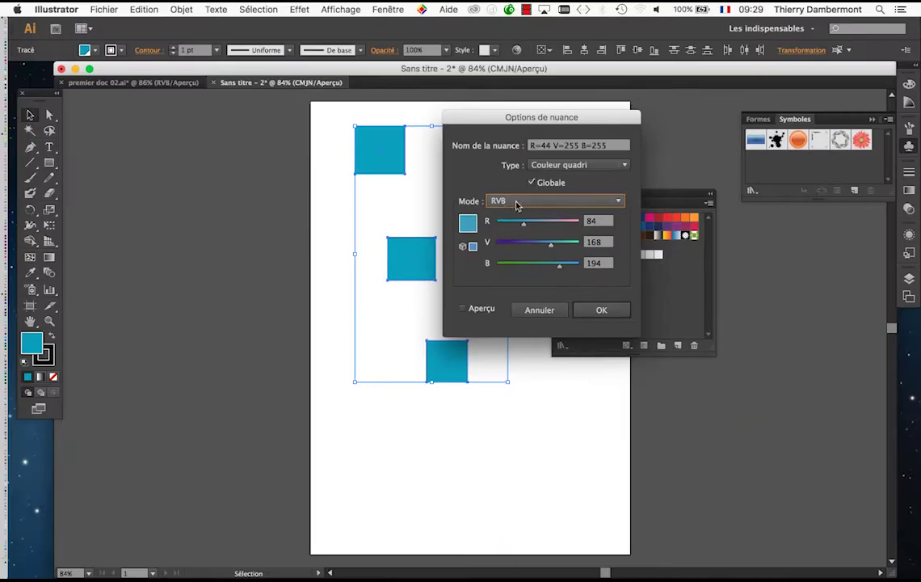
left_click(602, 310)
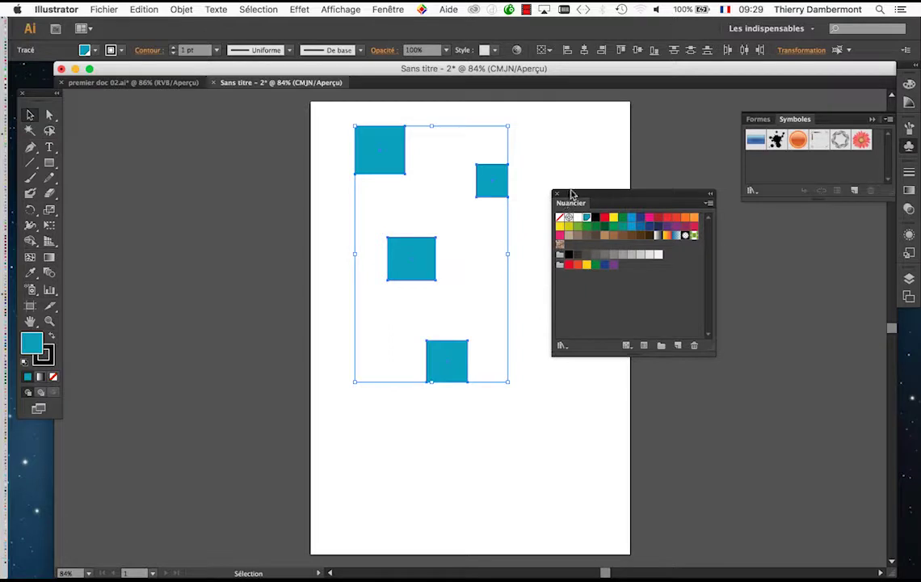
- Move the Nuancier palette off the page and add the text "animal" below the squares
left_click_drag(570, 194, 664, 198)
left_click(48, 148)
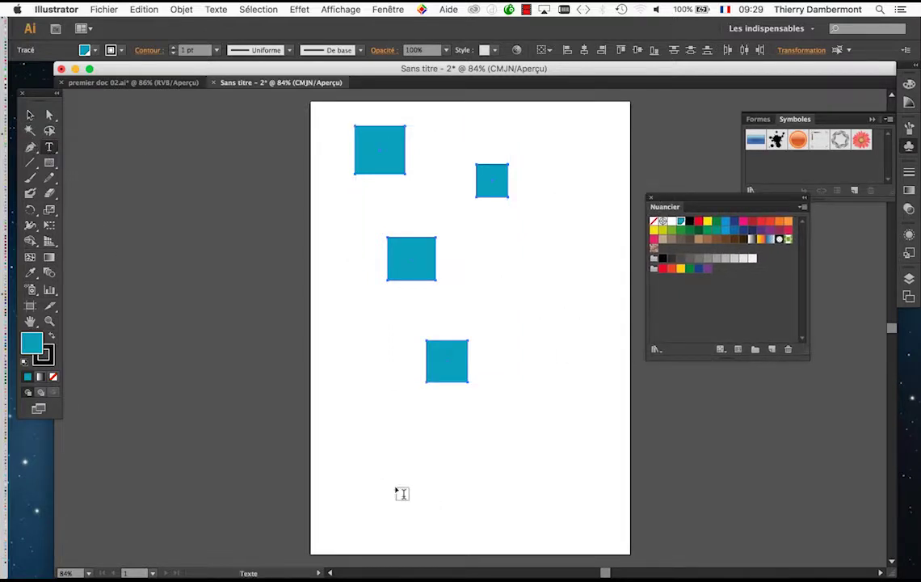
left_click(350, 428)
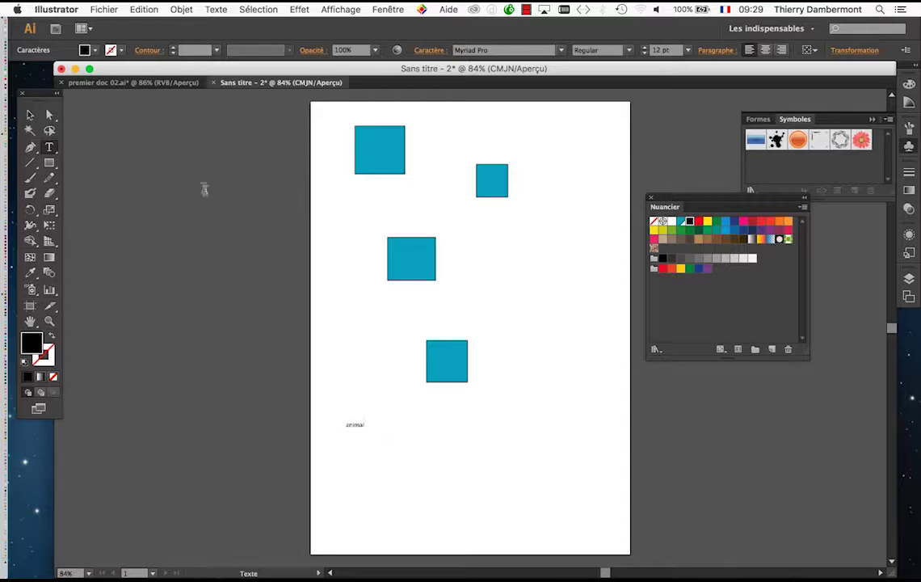
- Add a separate text "zoo" on the lower part of the page, below and to the right of "animal"
left_click(30, 115)
left_click(307, 362)
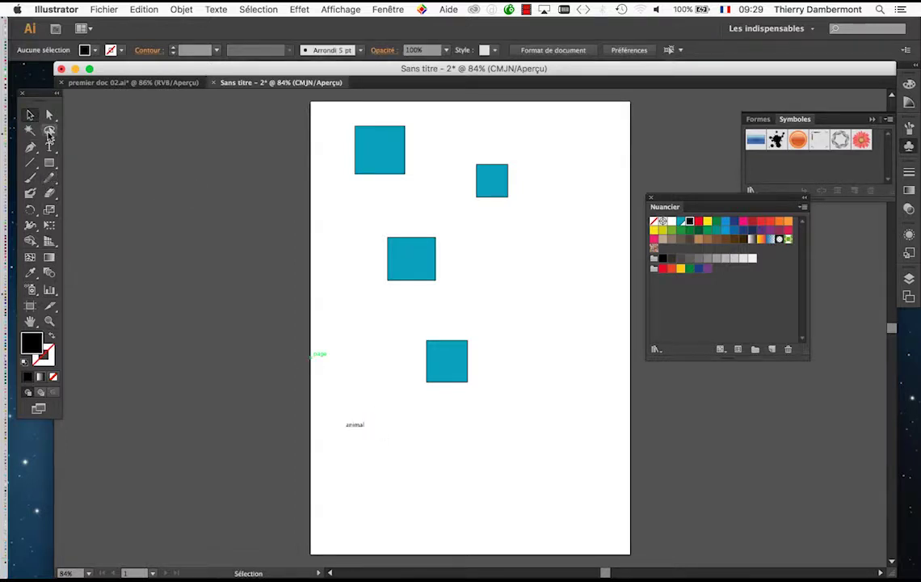
left_click(48, 147)
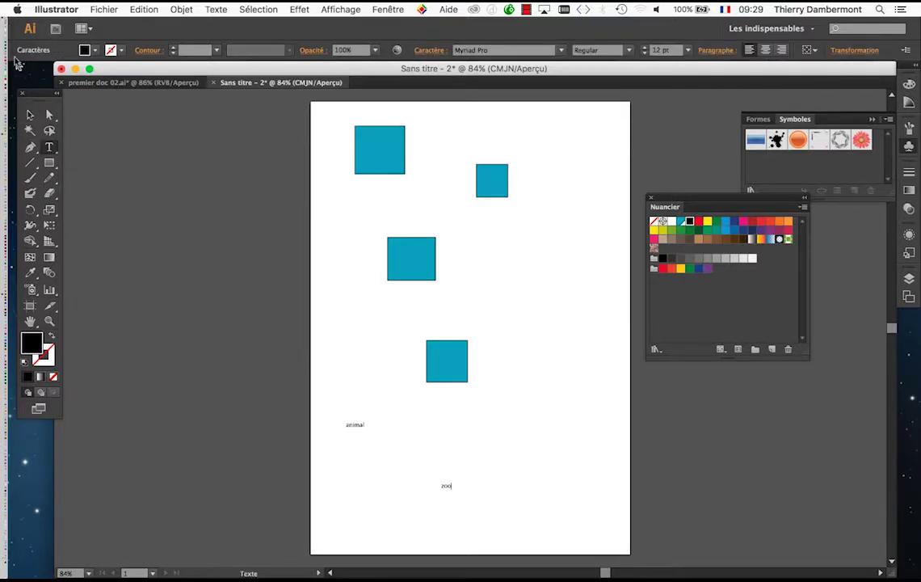
left_click(30, 115)
- Enlarge the text "zoo" to about 131 pt and the text "animal" to about 70 pt with free transform
left_click(49, 229)
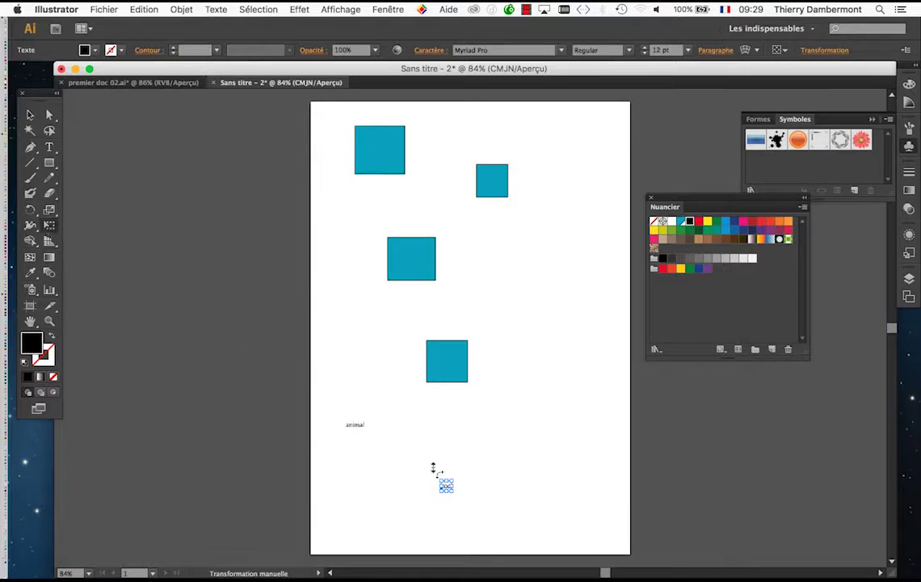
left_click_drag(453, 480, 553, 396)
left_click(353, 428)
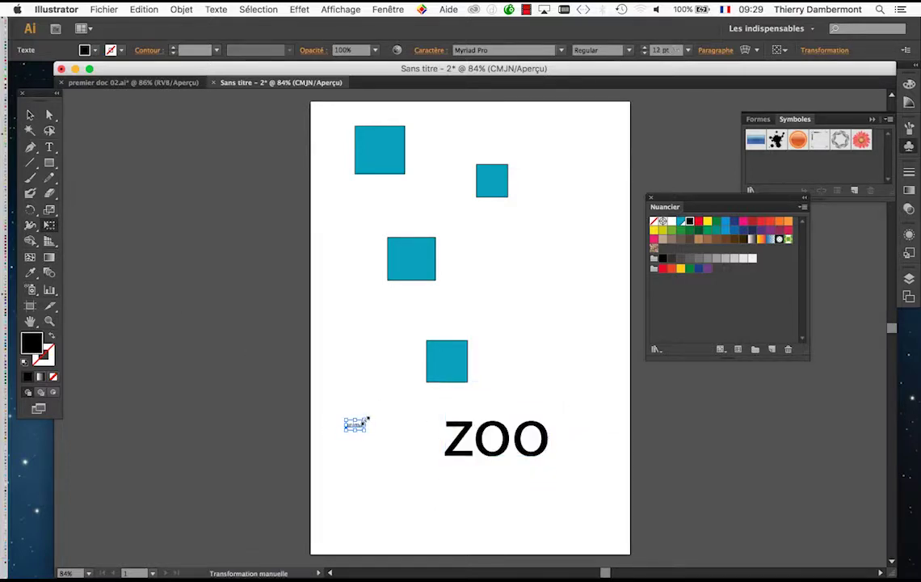
left_click_drag(368, 419, 452, 379)
- Move "animal" to the right of the middle square and "zoo" just below that square
left_click(30, 114)
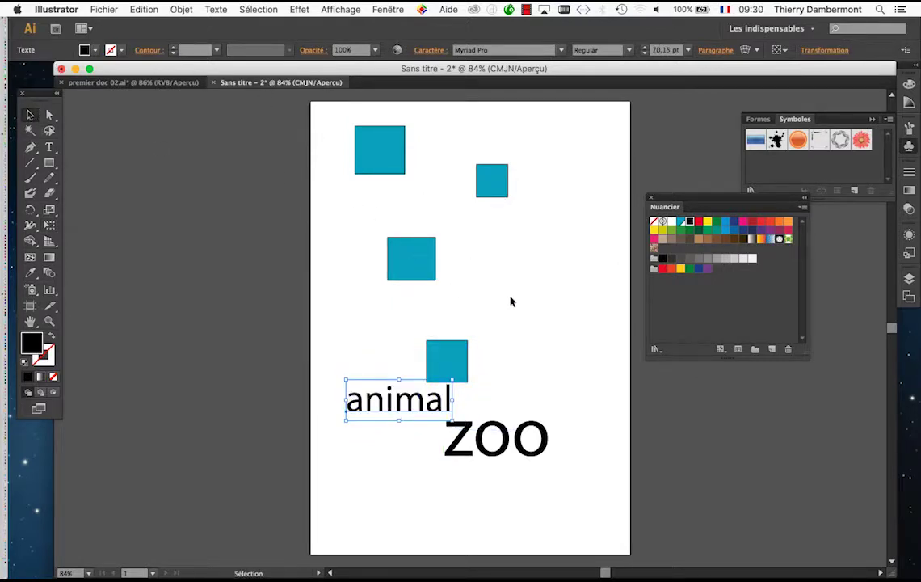
left_click_drag(352, 408, 477, 276)
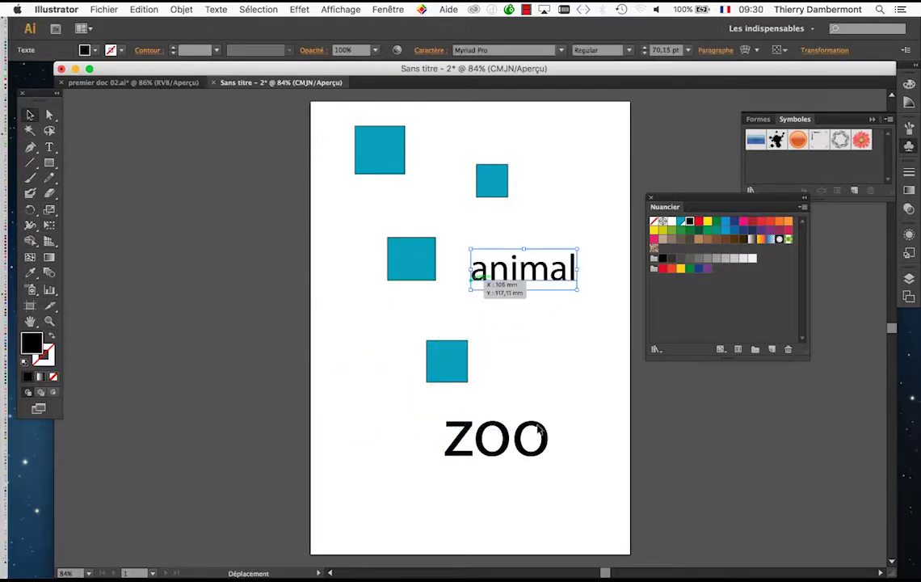
left_click_drag(530, 438, 419, 326)
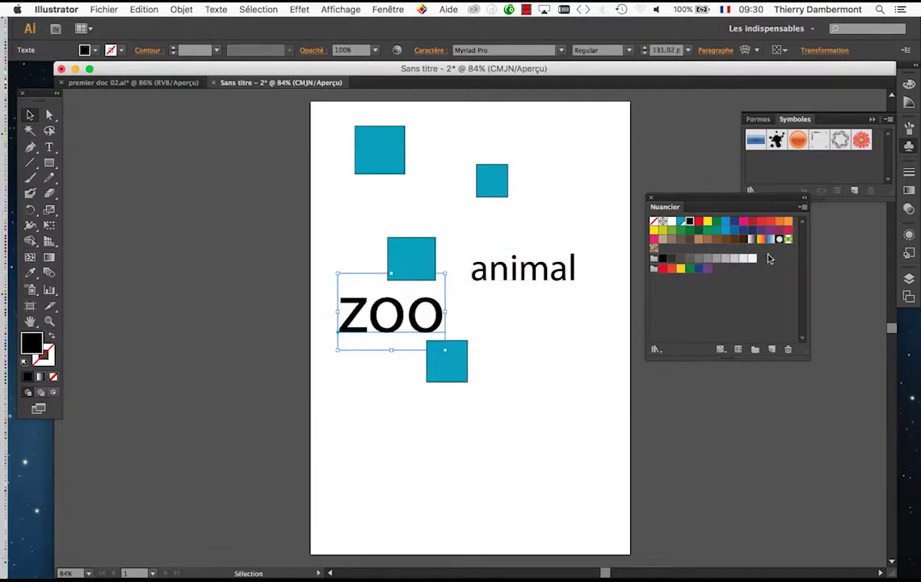
- Fill the text "zoo" with a new global swatch defined in RVB mode as R=227, V=37, B=27
left_click(802, 206)
left_click(792, 208)
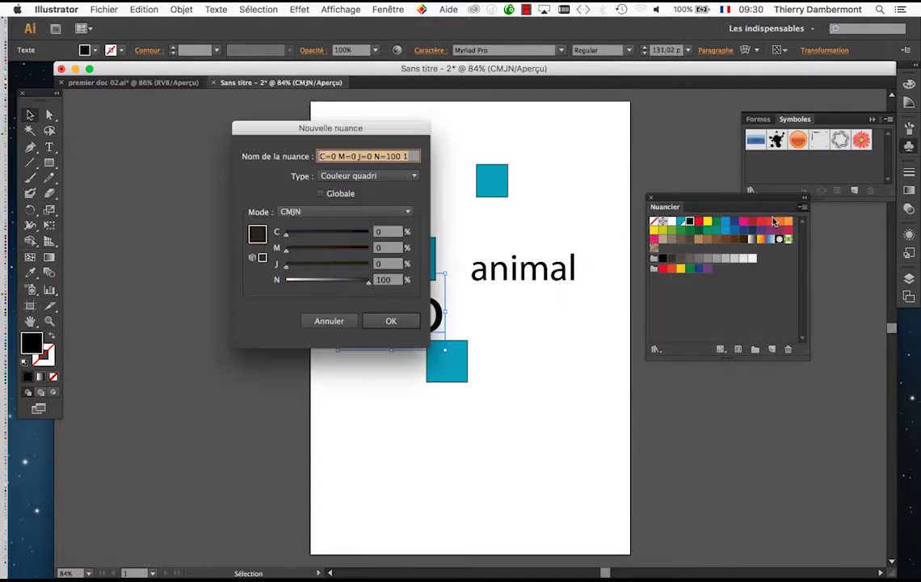
left_click(337, 213)
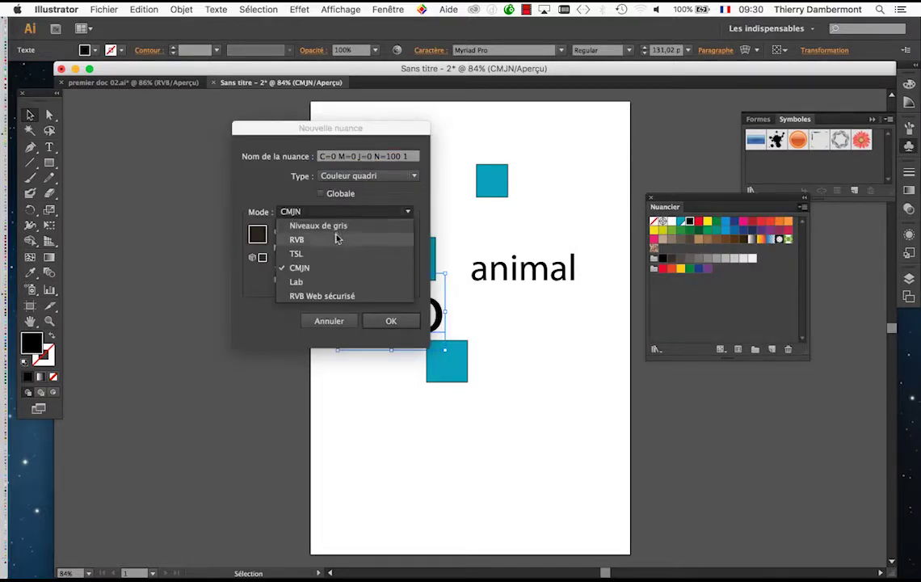
left_click(340, 238)
left_click(360, 235)
left_click(339, 197)
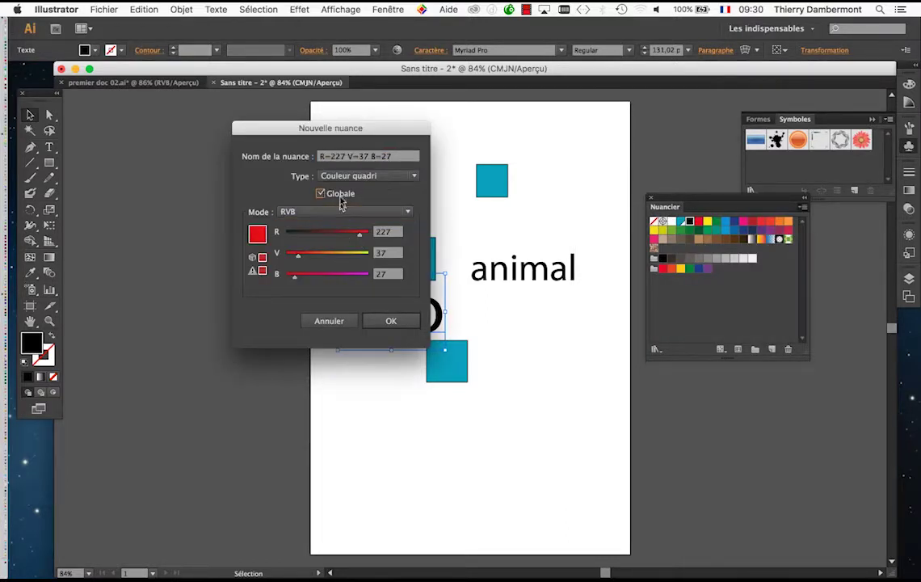
left_click(390, 322)
- Apply the new global red swatch to the text "animal" and deselect it
left_click(530, 276)
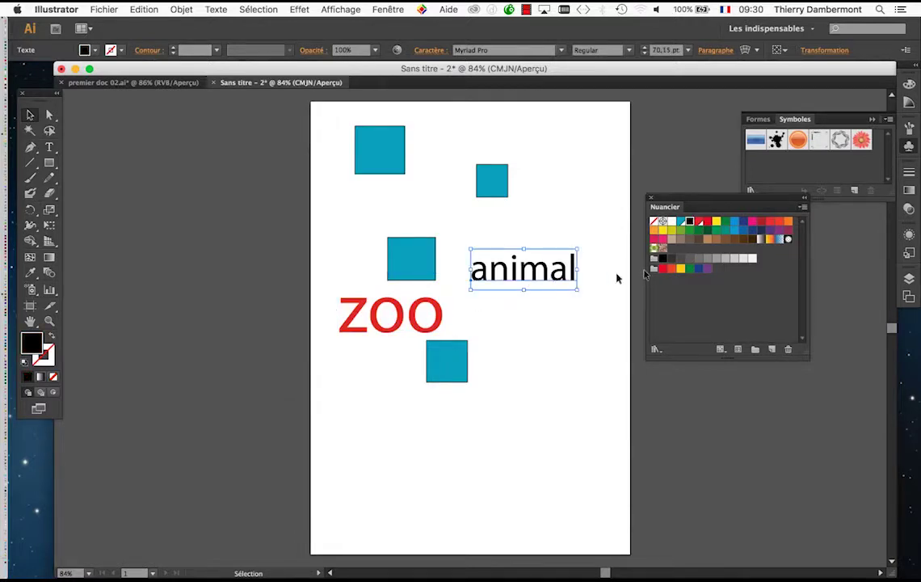
left_click(700, 222)
left_click(632, 466)
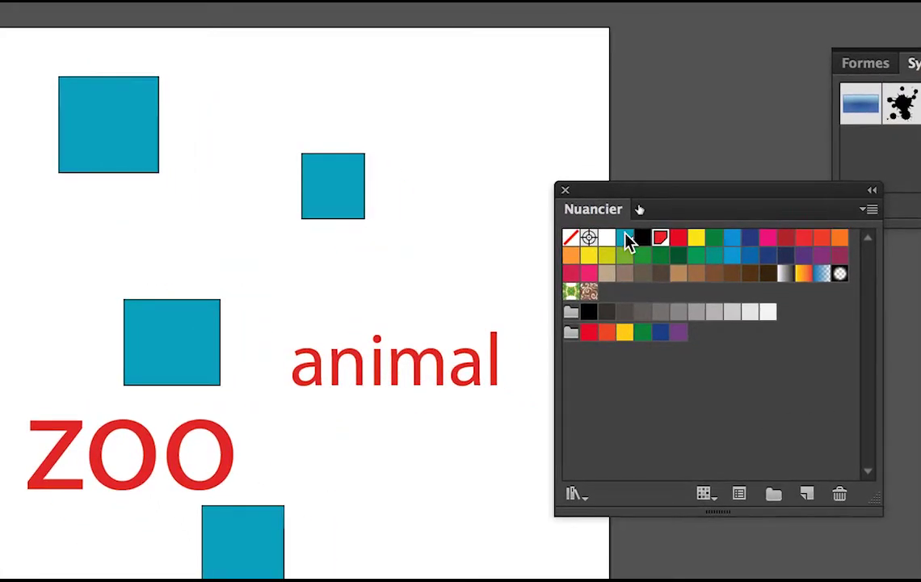
- Recolour the squares by editing their global swatch in RVB mode to R=195, V=168, B=60, with preview enabled
double_click(681, 272)
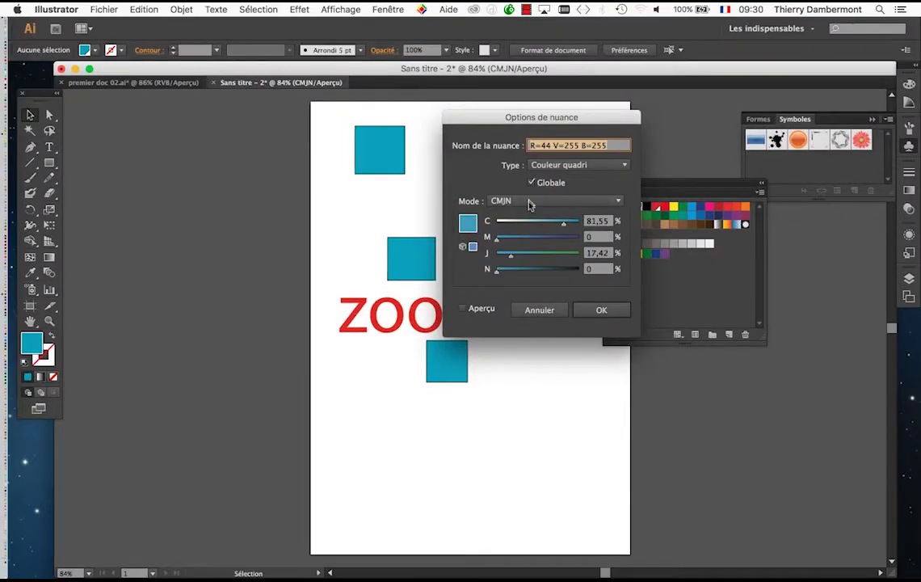
left_click(530, 201)
left_click(530, 223)
left_click(481, 308)
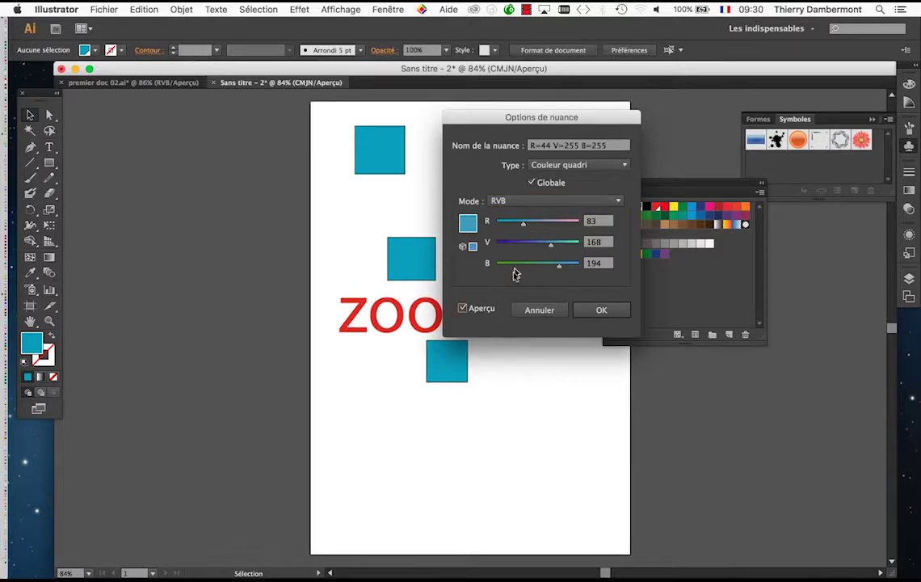
left_click(516, 264)
left_click_drag(533, 121, 197, 130)
left_click(225, 235)
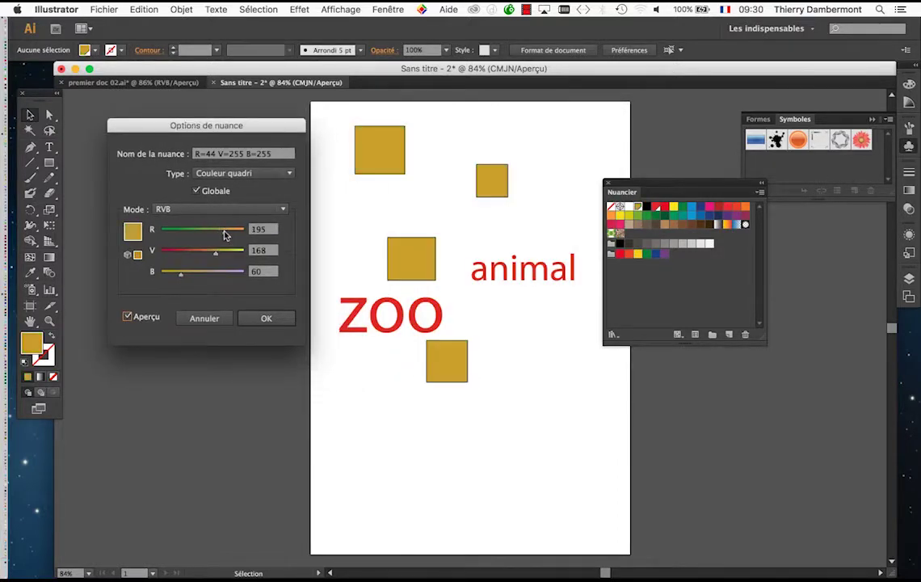
left_click(267, 319)
- Recolour both texts by editing their global red swatch in RVB mode to R=32, V=230, B=50, with preview enabled
double_click(657, 209)
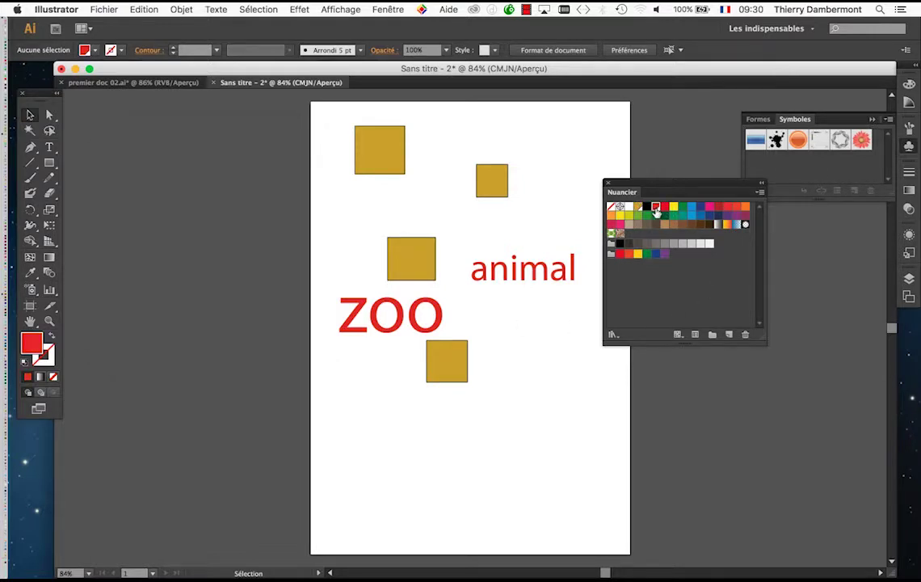
left_click(175, 209)
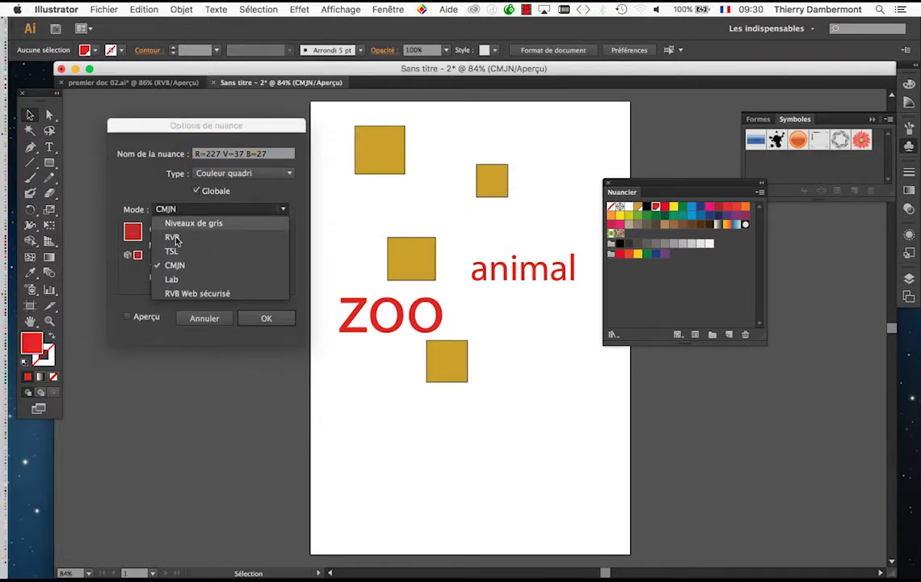
left_click(173, 237)
left_click_drag(240, 254, 232, 256)
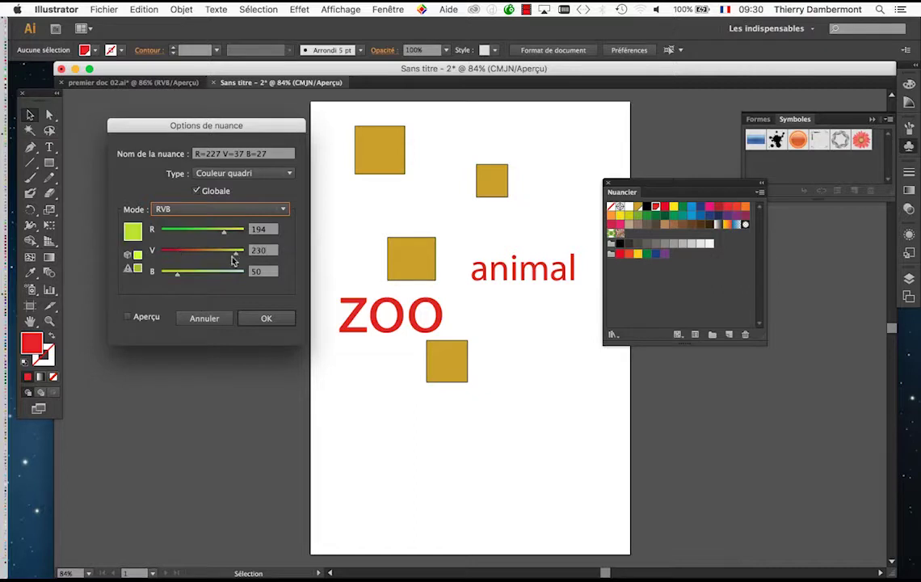
left_click(183, 232)
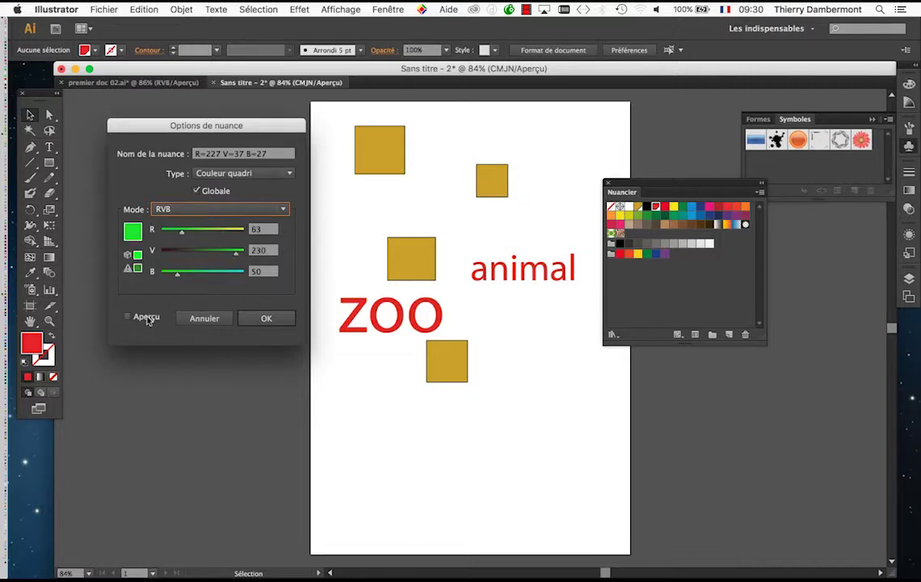
left_click(128, 317)
left_click(206, 232)
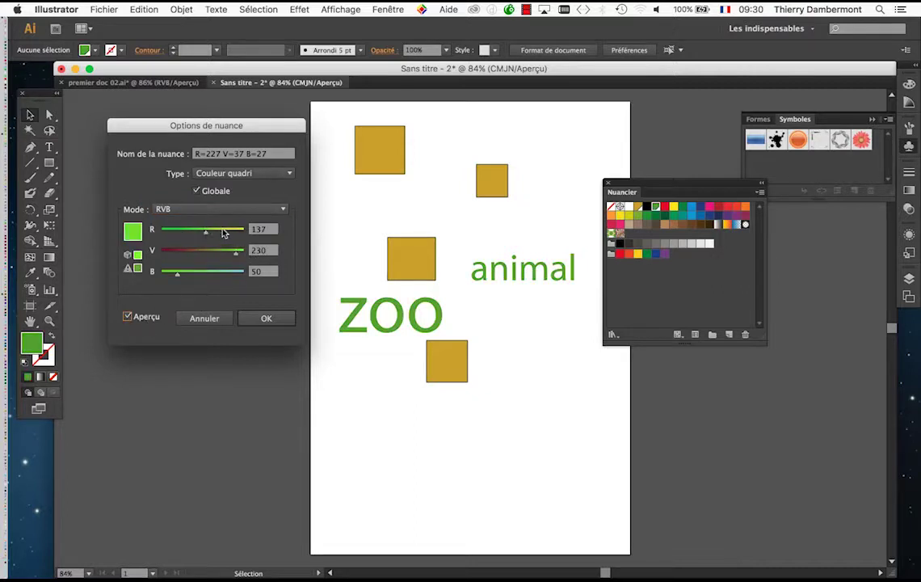
left_click(227, 232)
left_click_drag(229, 127, 254, 130)
left_click(197, 232)
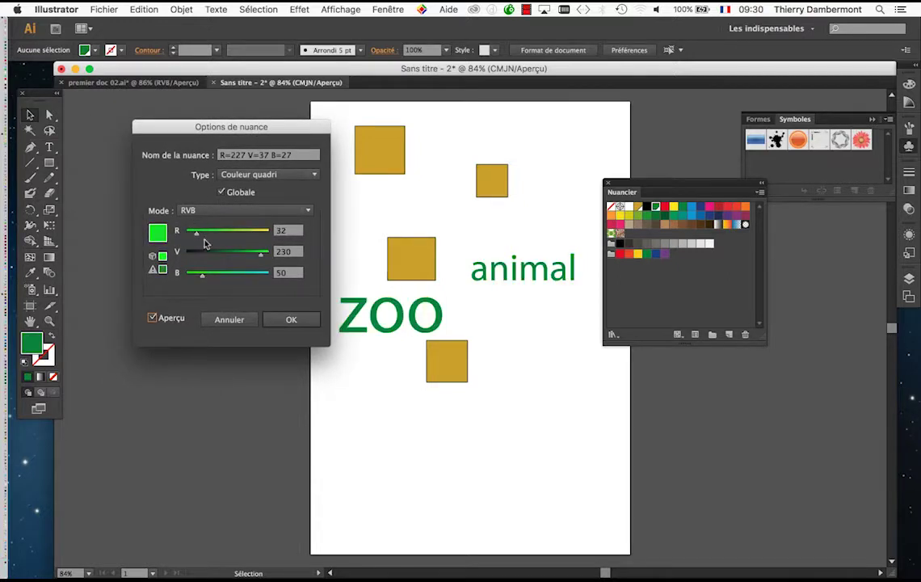
left_click(305, 321)
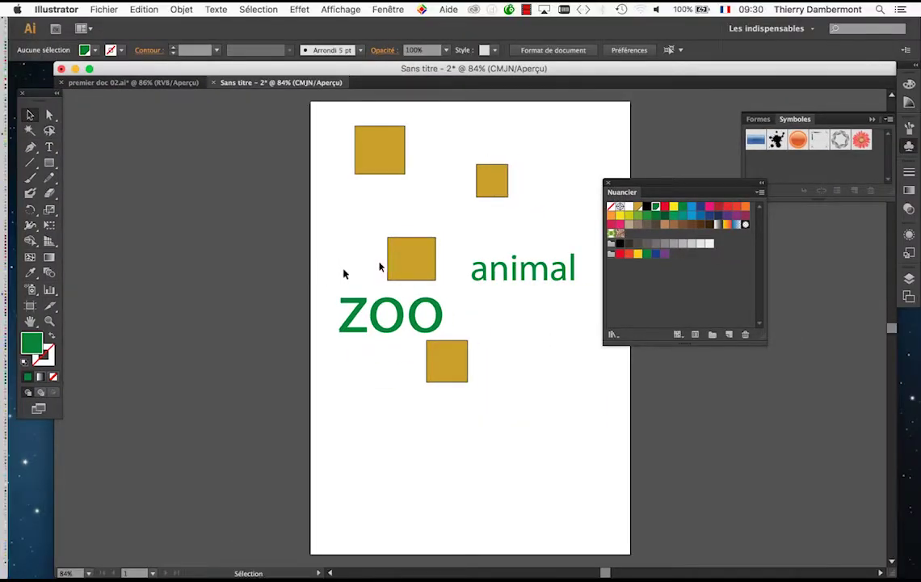
- Move the middle square up, the small square slightly up and left, and the lowest square to the right beneath "animal"
left_click_drag(399, 270, 392, 234)
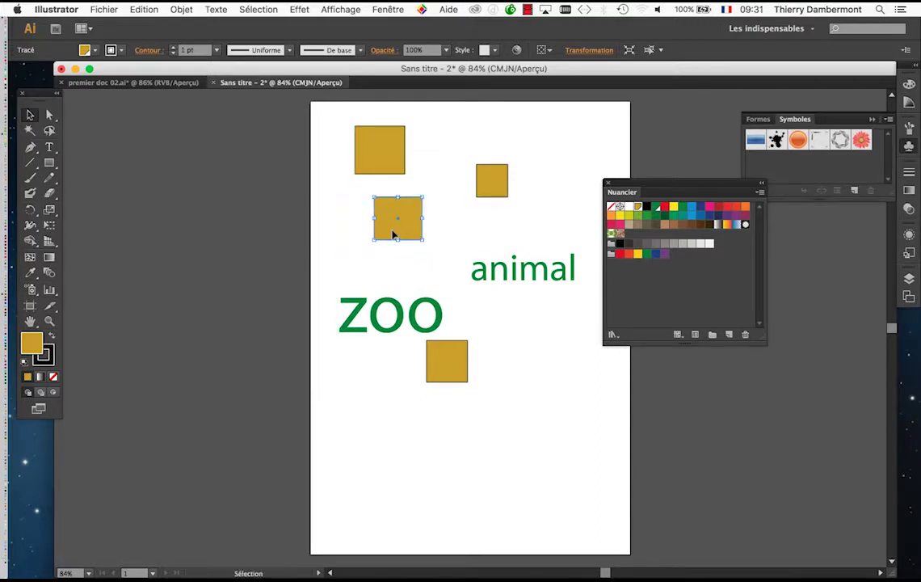
left_click_drag(490, 192, 459, 180)
left_click_drag(440, 373, 495, 355)
left_click(627, 396)
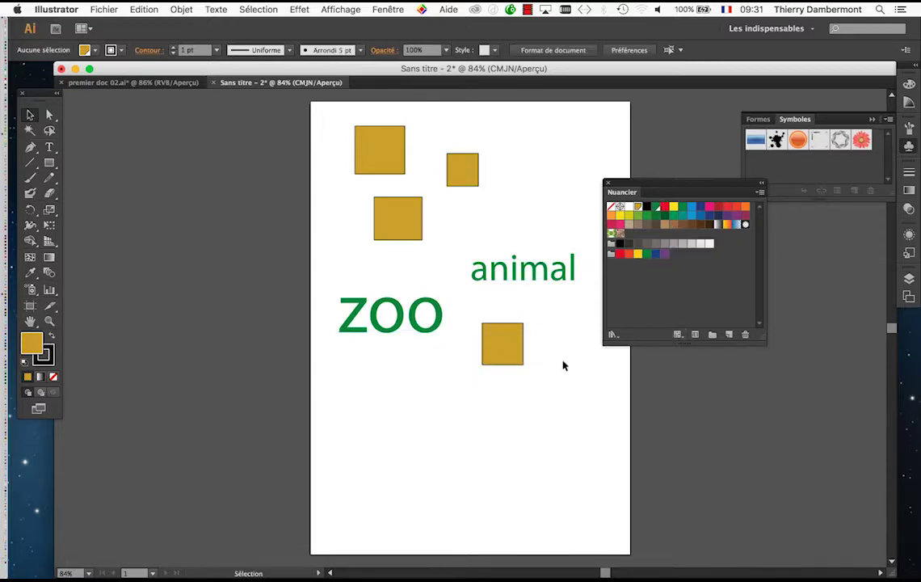
- Examine the colour mode and its available choices in the options of the squares' global swatch, and cancel without changes
double_click(638, 208)
left_click_drag(269, 130, 672, 109)
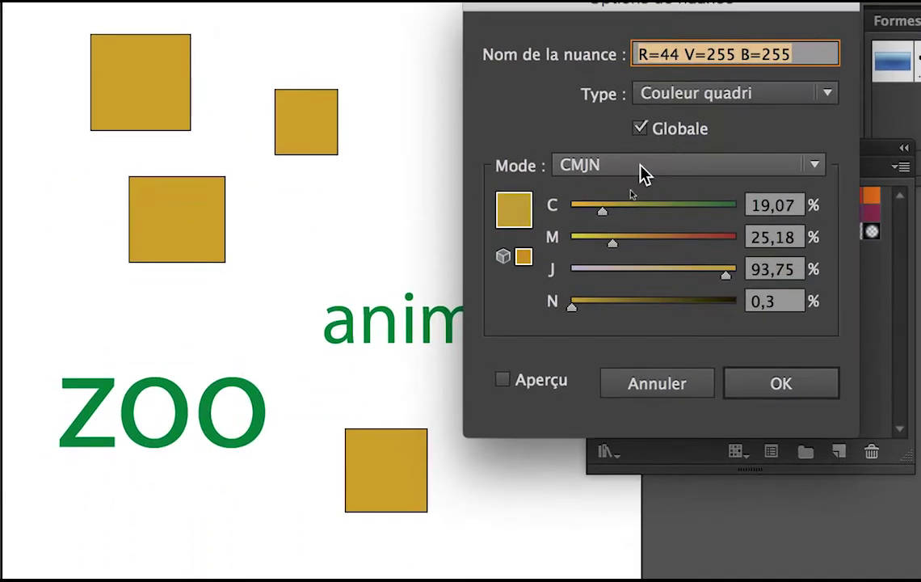
left_click(590, 274)
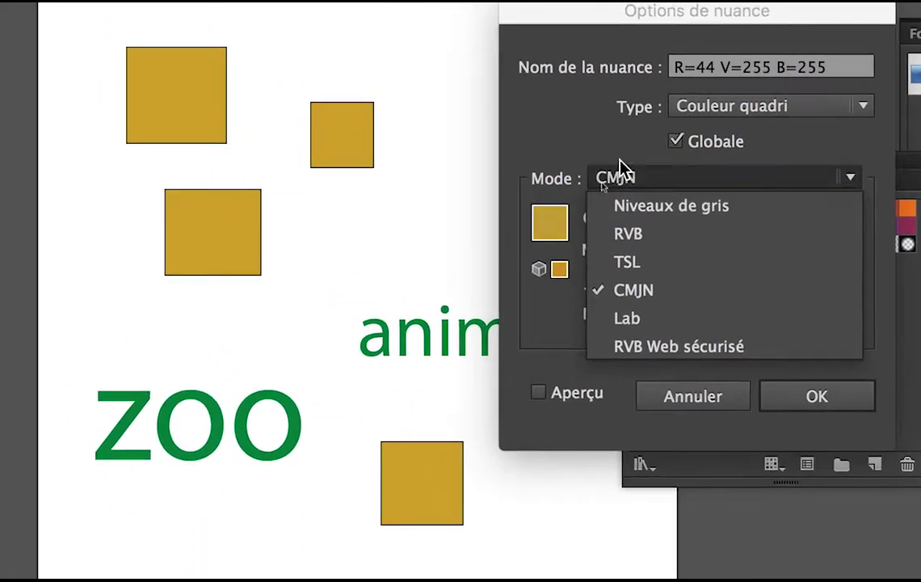
left_click(619, 167)
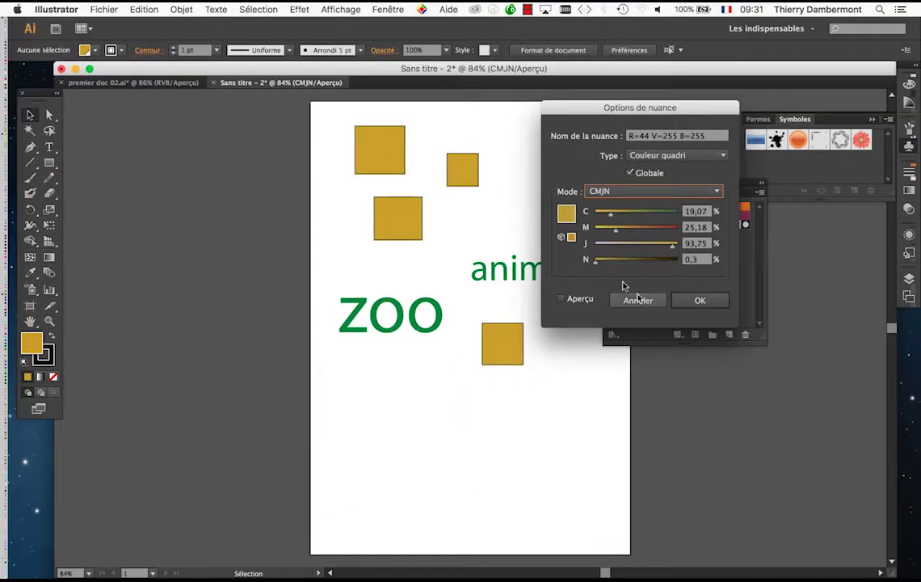
left_click(638, 300)
- Convert the document's colour mode to Couleurs RVB
left_click(100, 8)
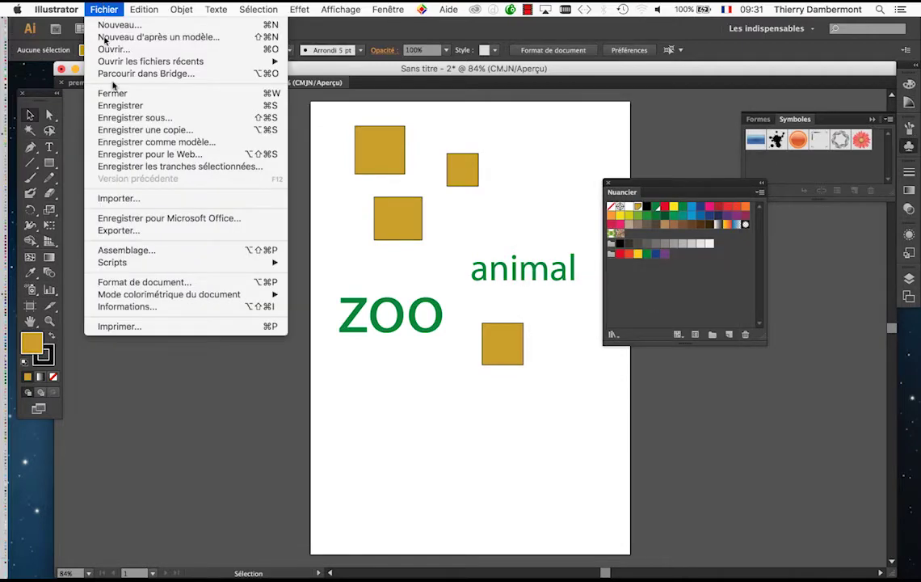
mouse_move(149, 295)
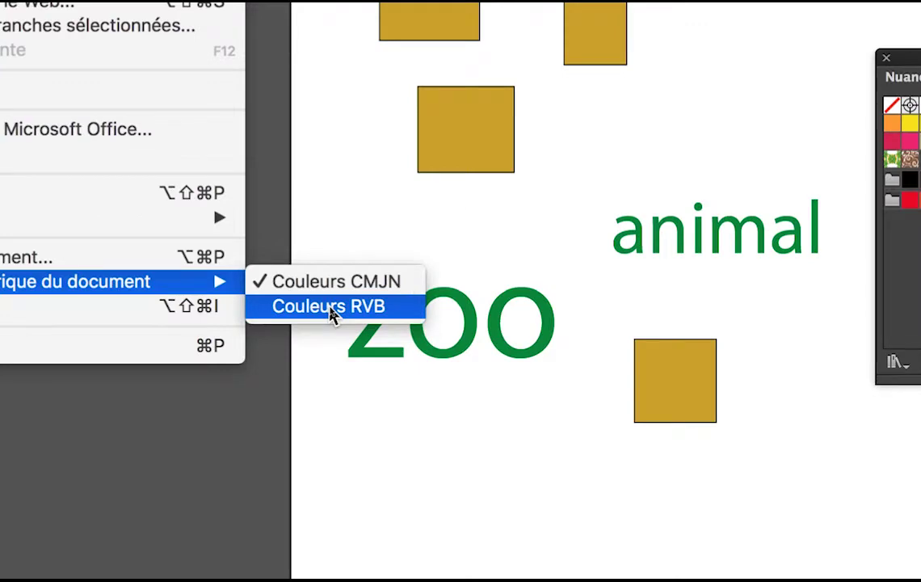
left_click(332, 307)
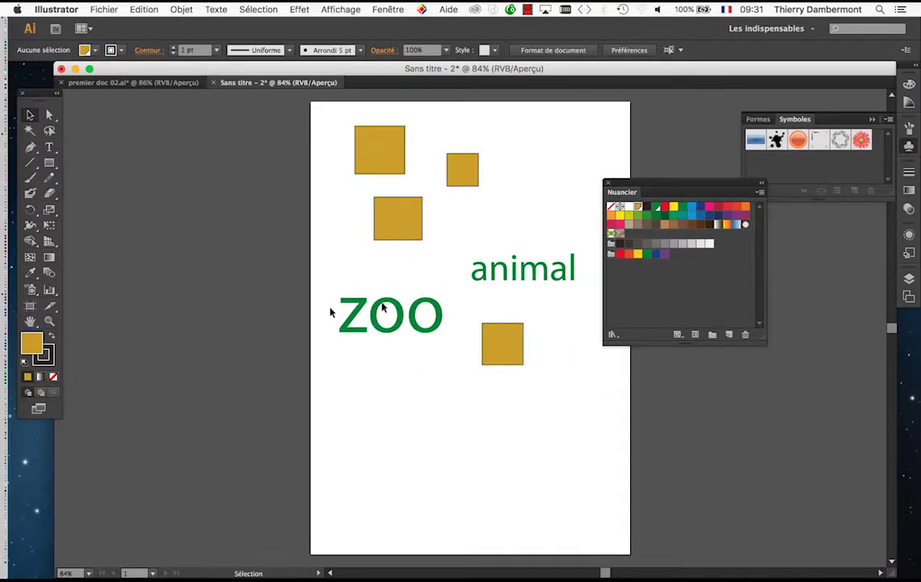
- Recolour the squares to a medium green by editing their global swatch in RVB to R=37 and B=11 and adjusting V, with preview enabled
double_click(638, 207)
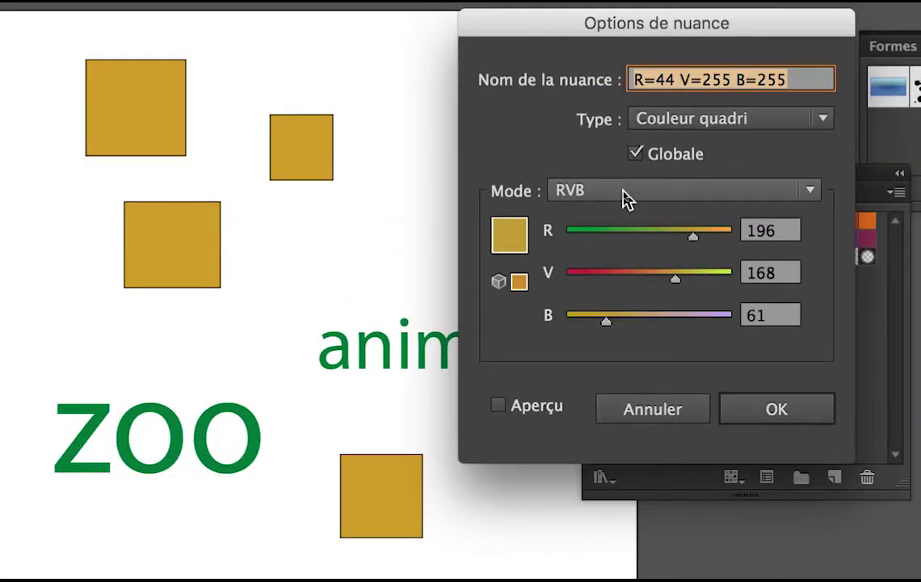
left_click(588, 231)
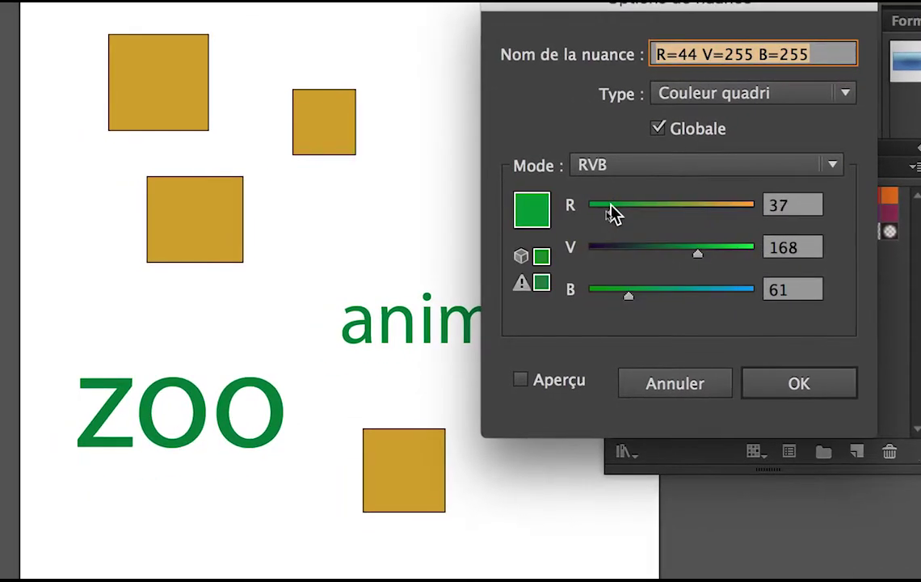
left_click_drag(700, 252, 745, 257)
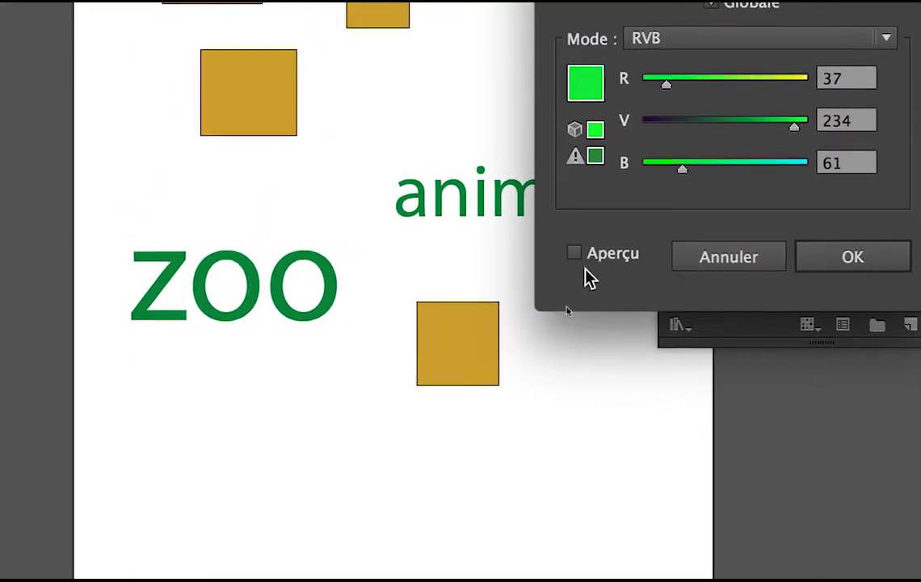
left_click(589, 259)
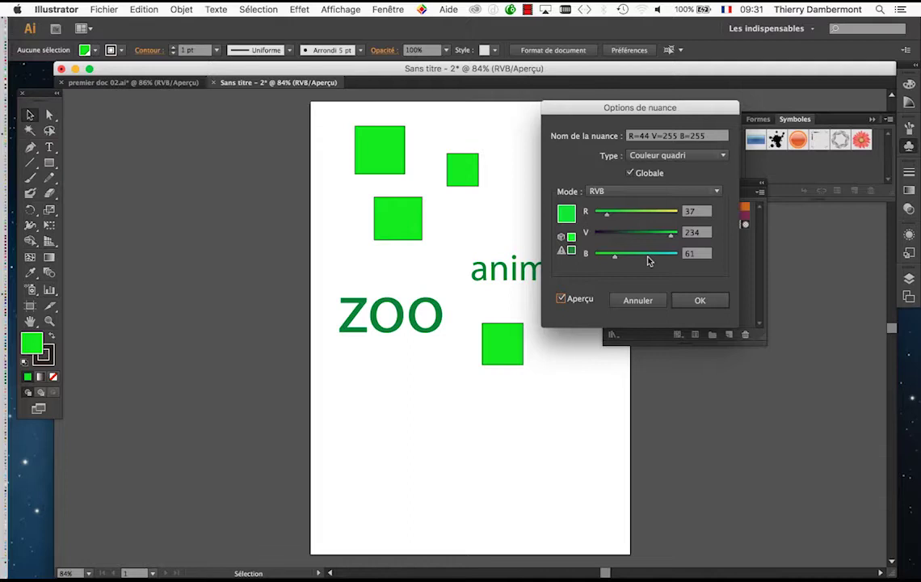
left_click(662, 259)
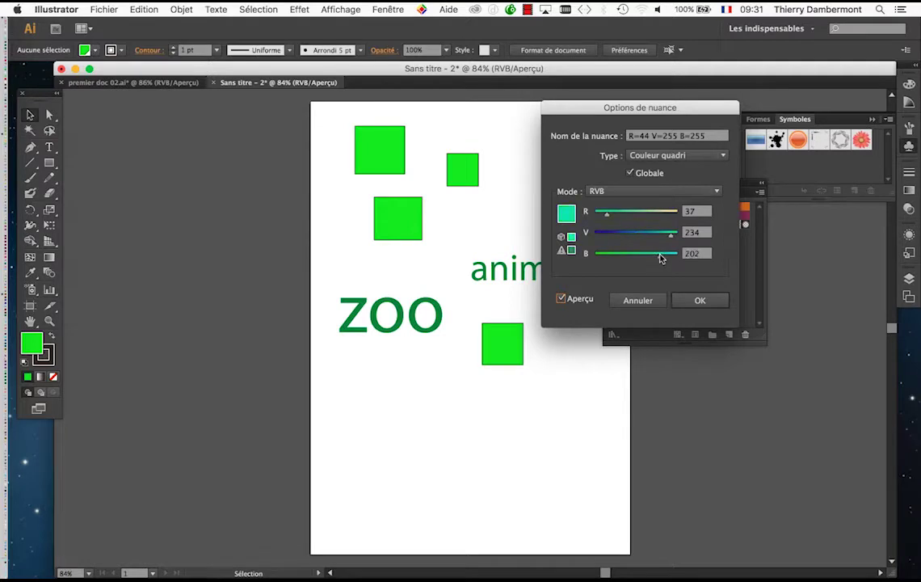
left_click_drag(646, 255, 598, 255)
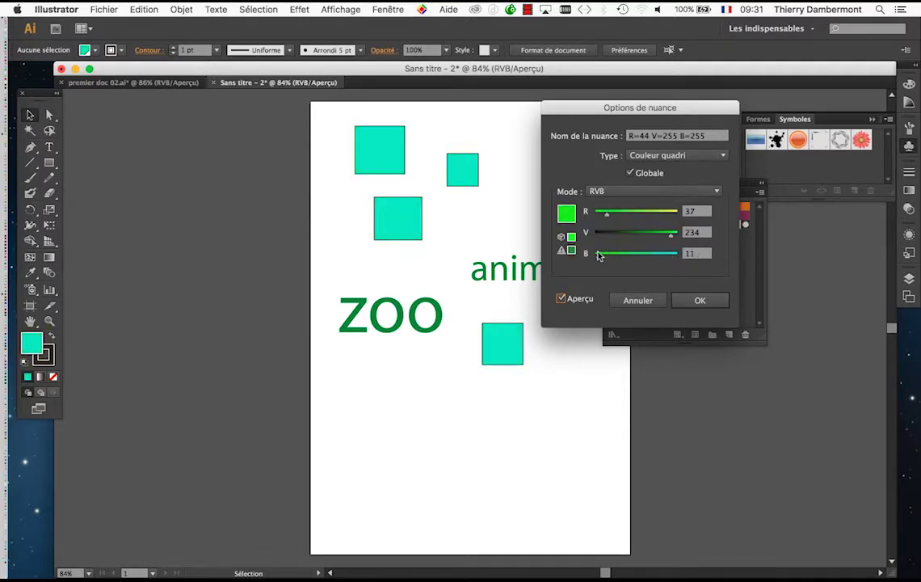
left_click(624, 234)
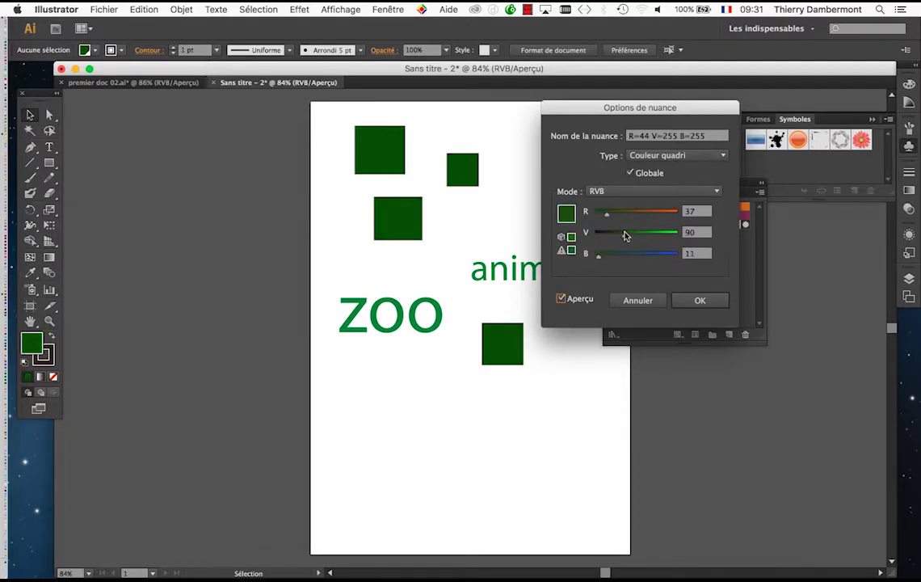
left_click(649, 234)
left_click(703, 303)
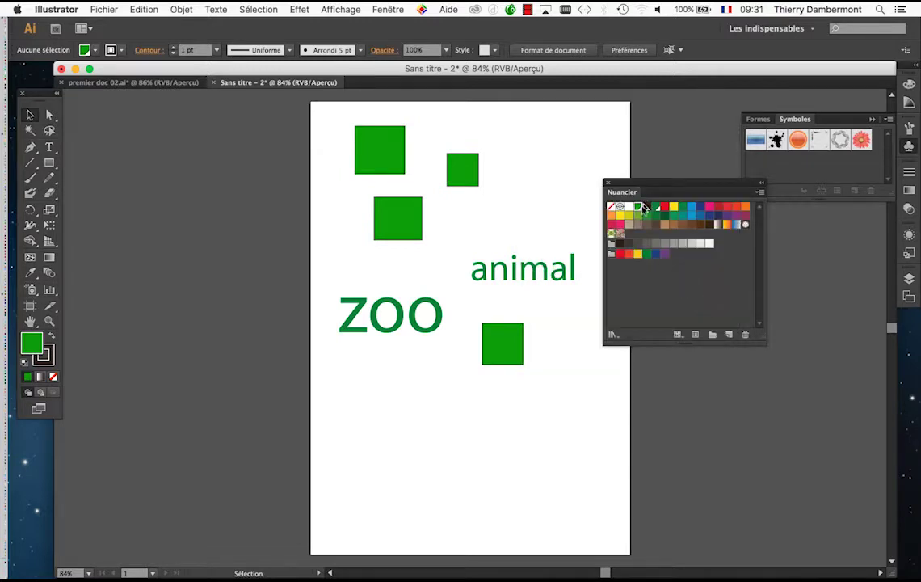
- Recolour both texts orange by setting R=205 in their global swatch, and move the swatch panel clear of the artboard
double_click(656, 208)
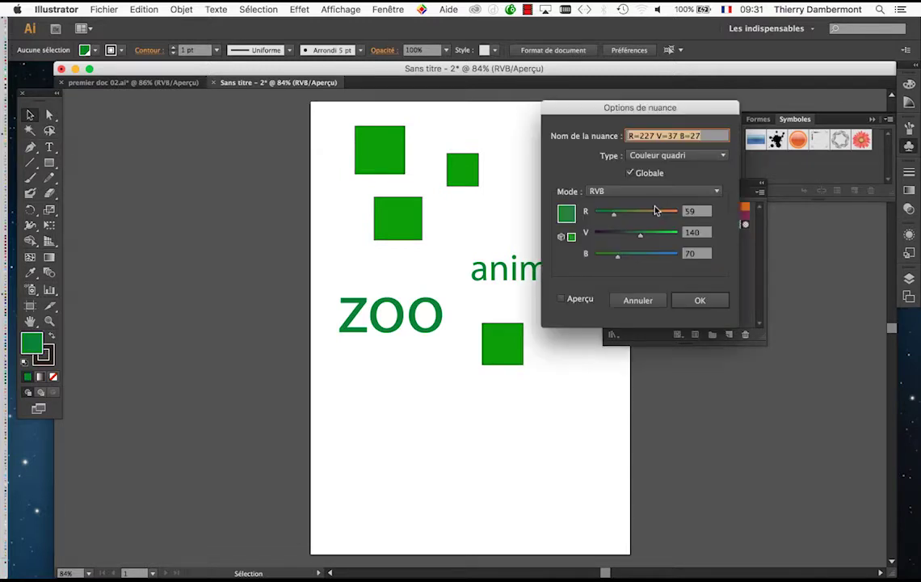
left_click(562, 299)
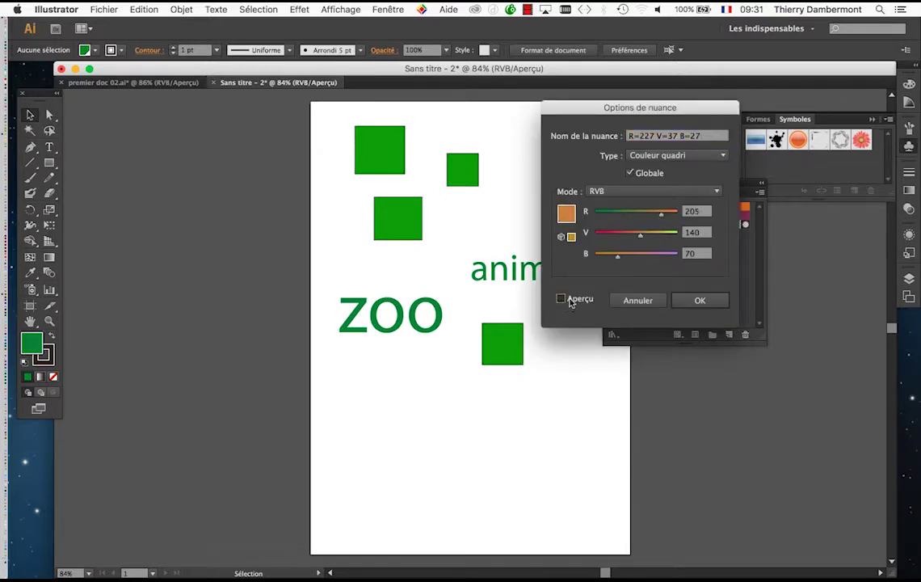
left_click(702, 300)
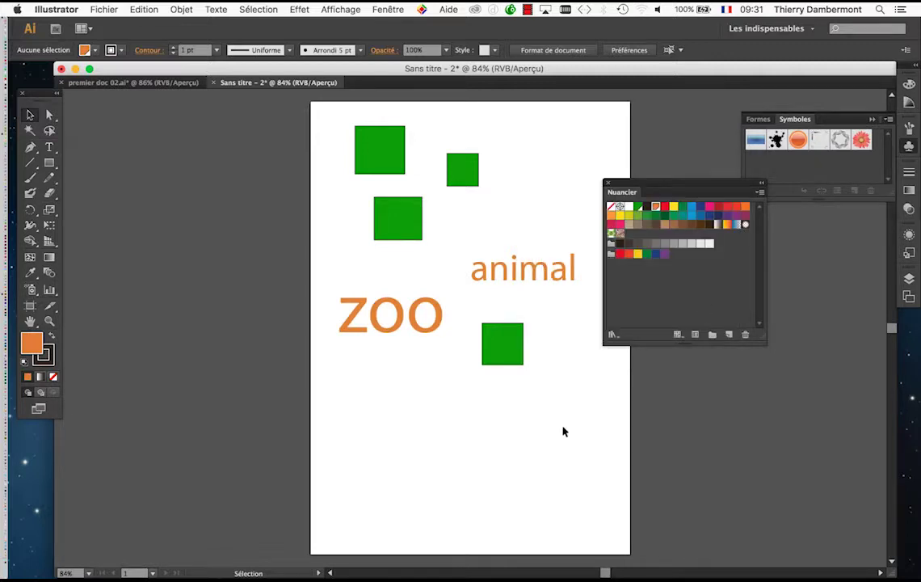
left_click_drag(668, 184, 730, 241)
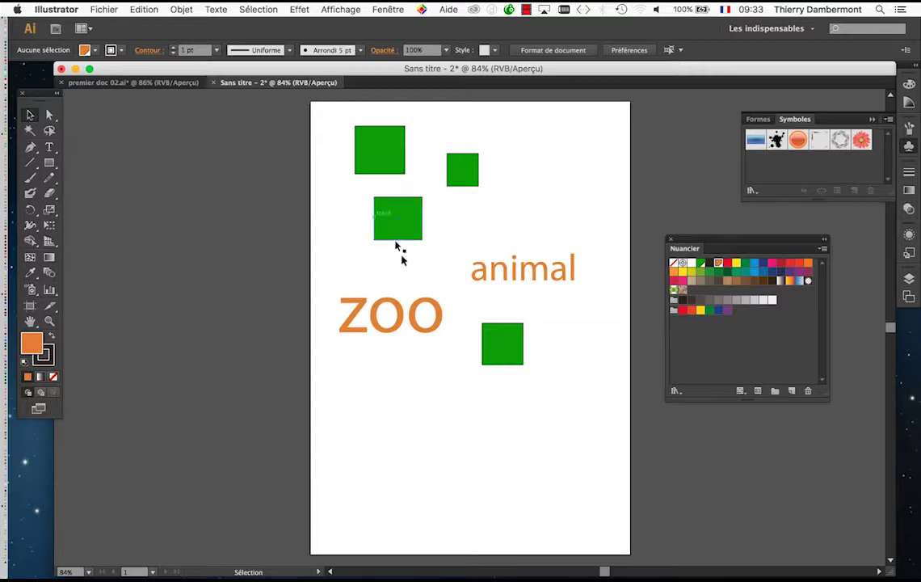
- Inspect the fill swatches of the "zoo" text, the middle square and the small square, and clear the selection
left_click(426, 319)
left_click(413, 224)
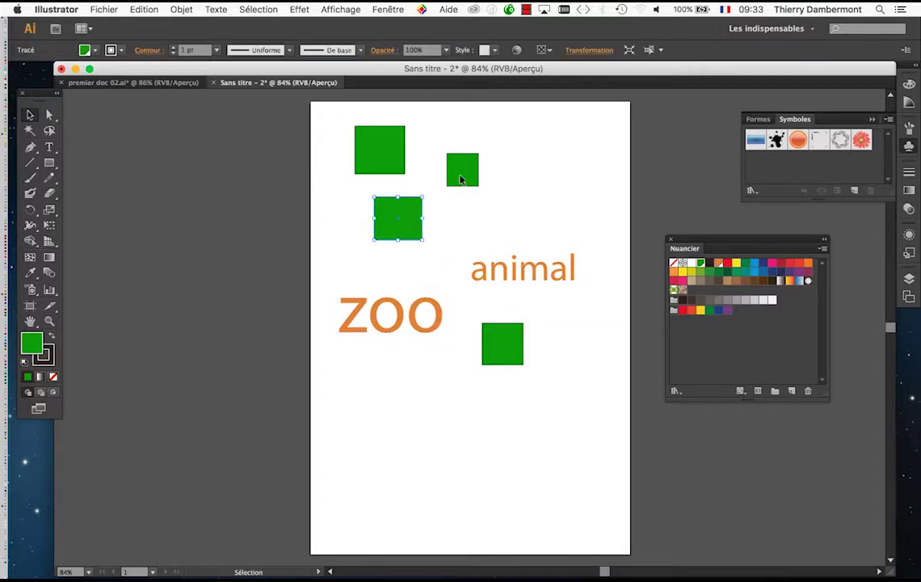
left_click(460, 175)
left_click(353, 281)
- Open the new document settings, move them aside, and examine the advanced options by collapsing and expanding them
left_click(103, 9)
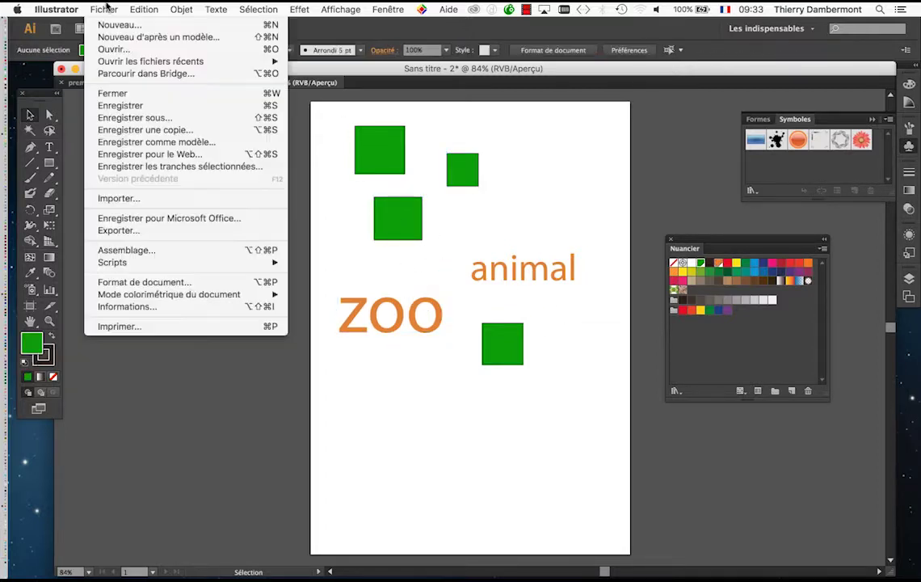
left_click(113, 28)
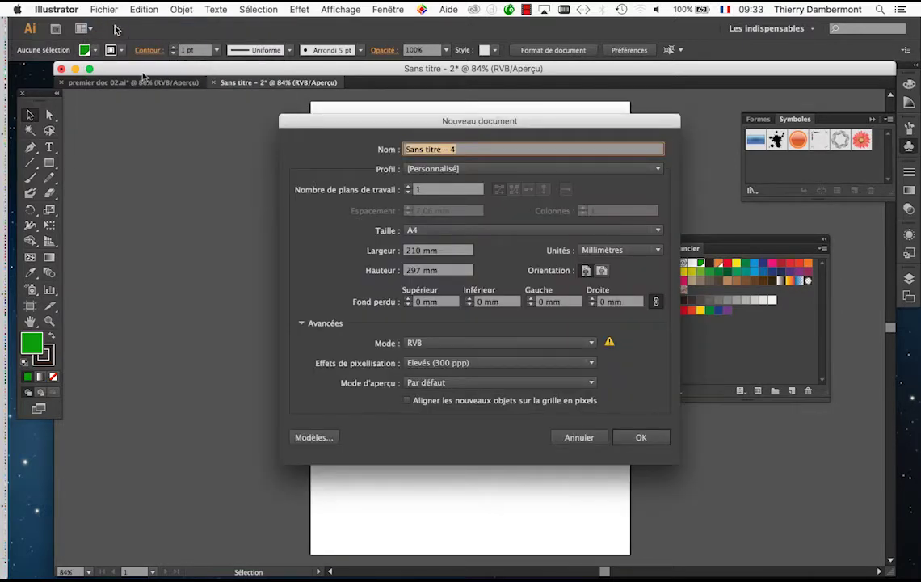
left_click(303, 325)
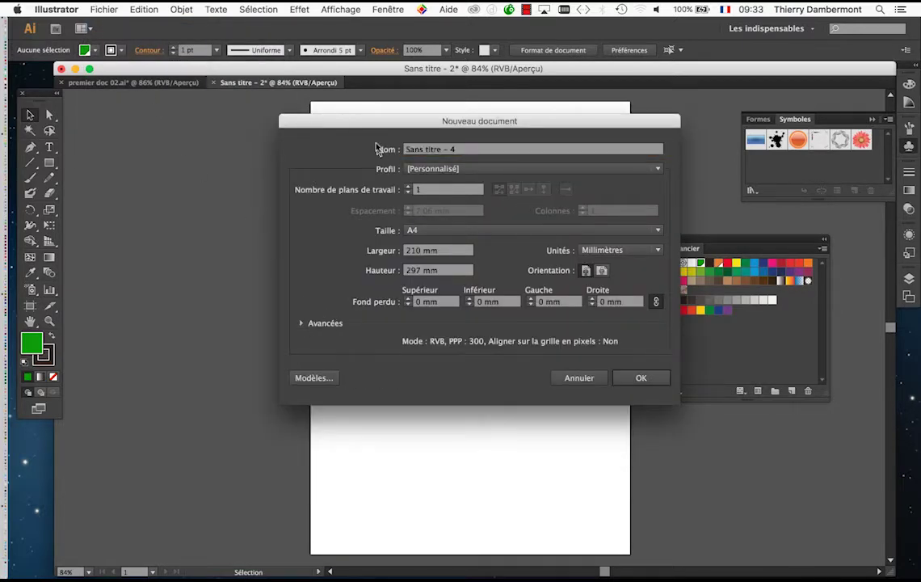
left_click_drag(364, 121, 250, 112)
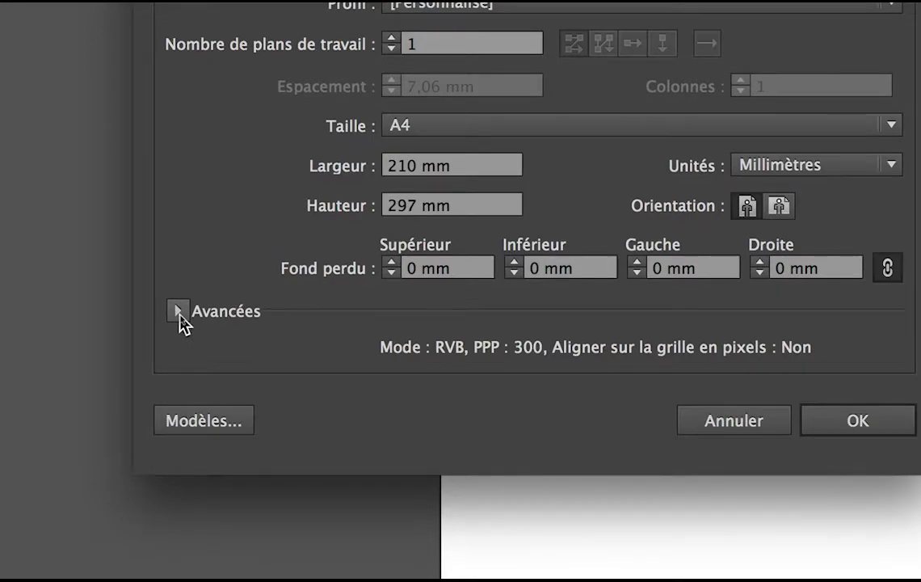
left_click(178, 311)
left_click(178, 311)
left_click(177, 311)
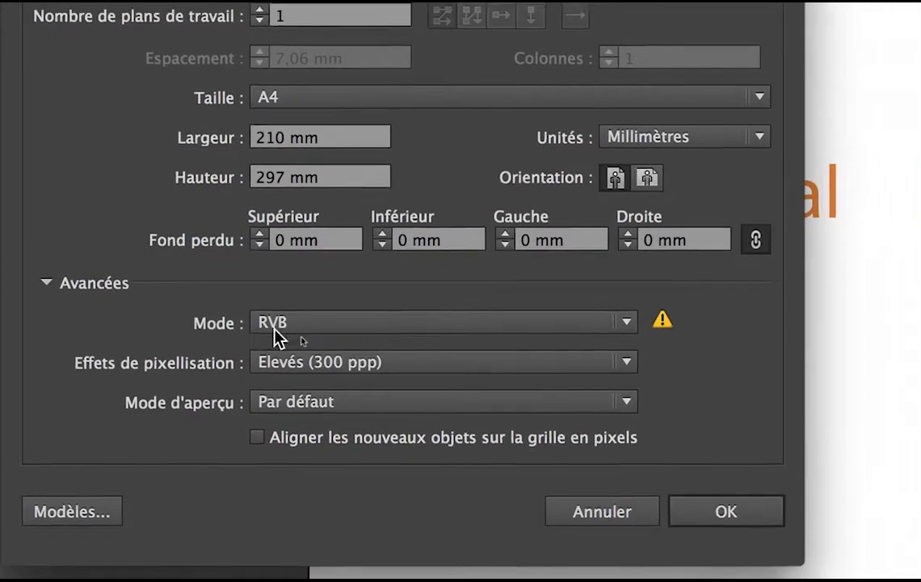
- Try the CMJN and RVB colour modes in the new document's advanced options and check the warning beside the mode
left_click(276, 336)
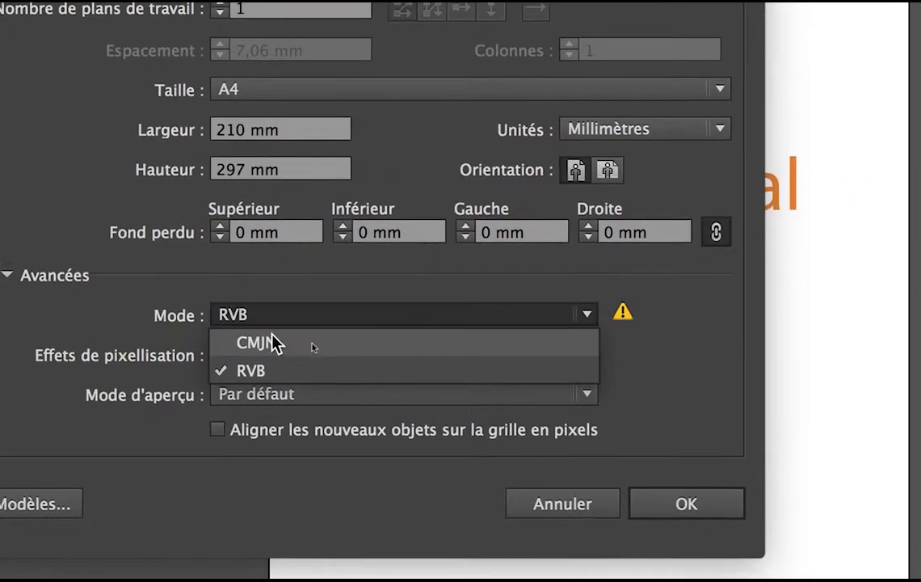
left_click(313, 353)
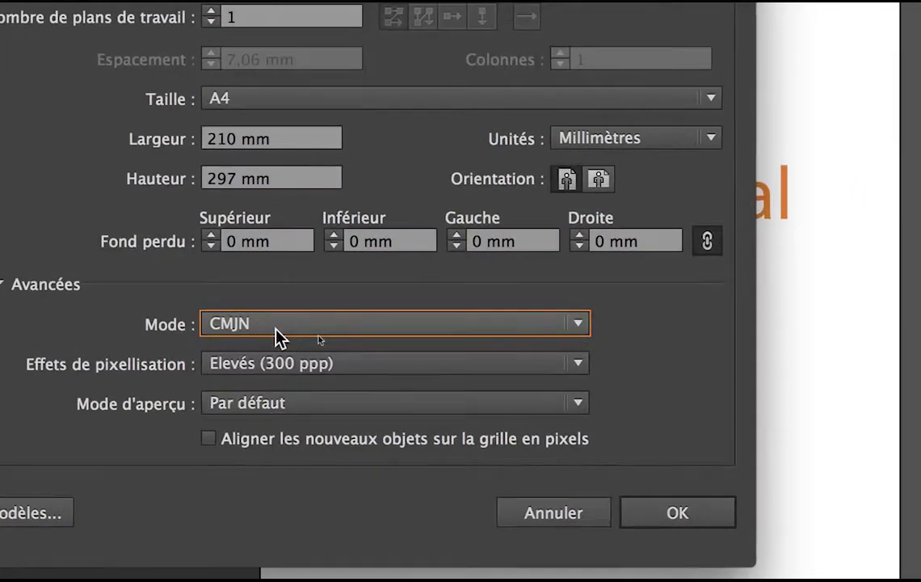
left_click(275, 329)
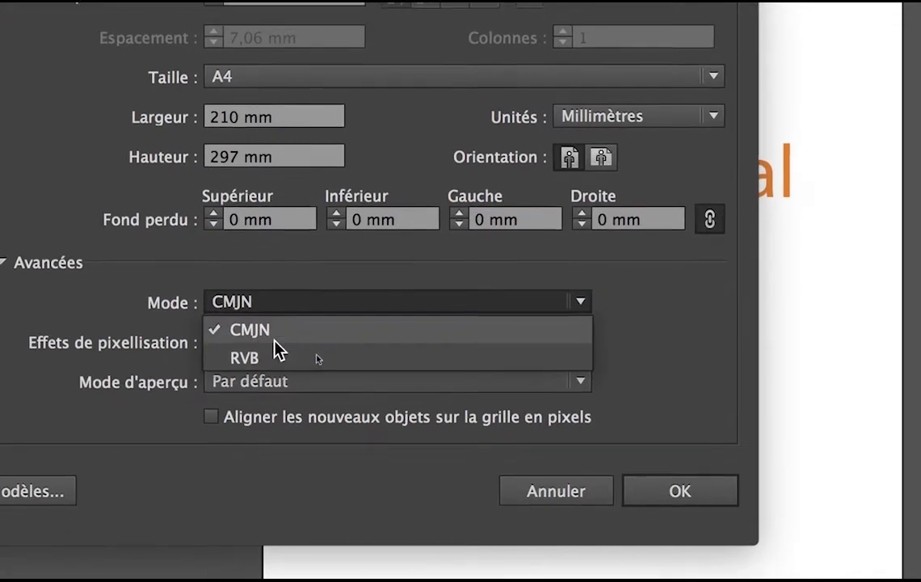
left_click(276, 353)
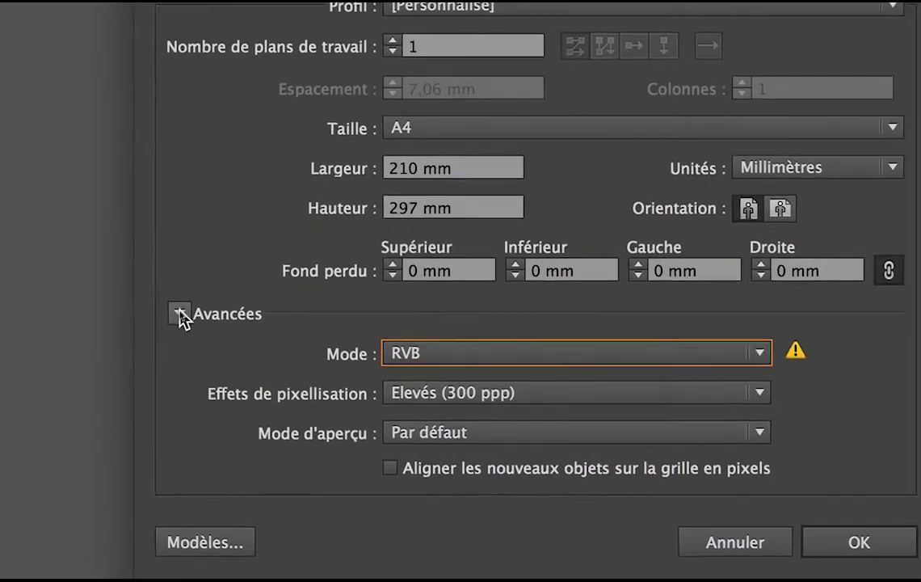
left_click(181, 315)
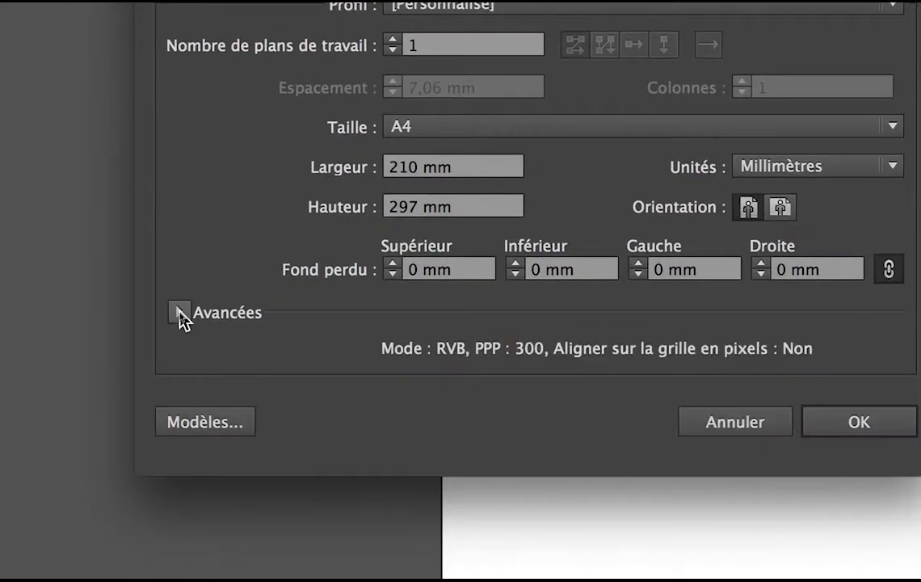
left_click(182, 316)
left_click(394, 356)
left_click(264, 352)
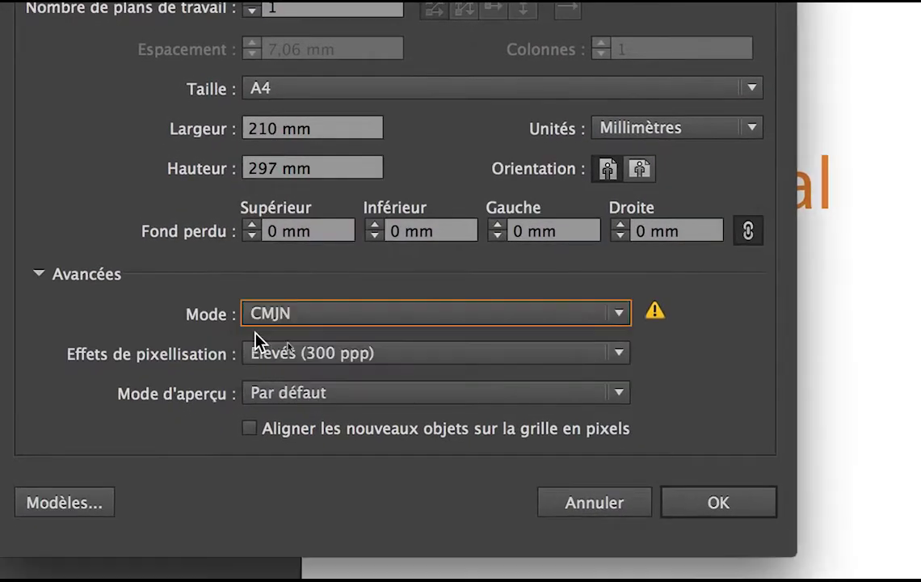
left_click(261, 330)
left_click(261, 349)
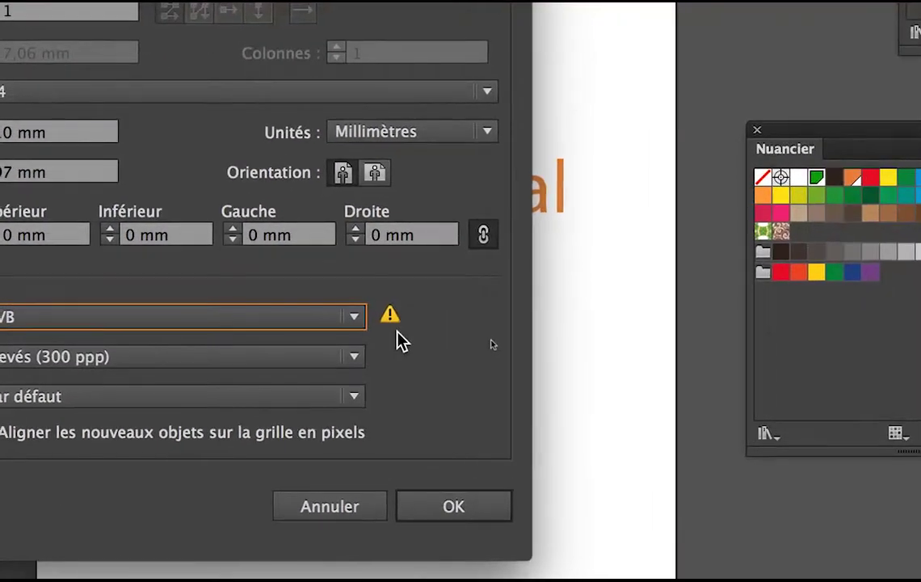
mouse_move(396, 330)
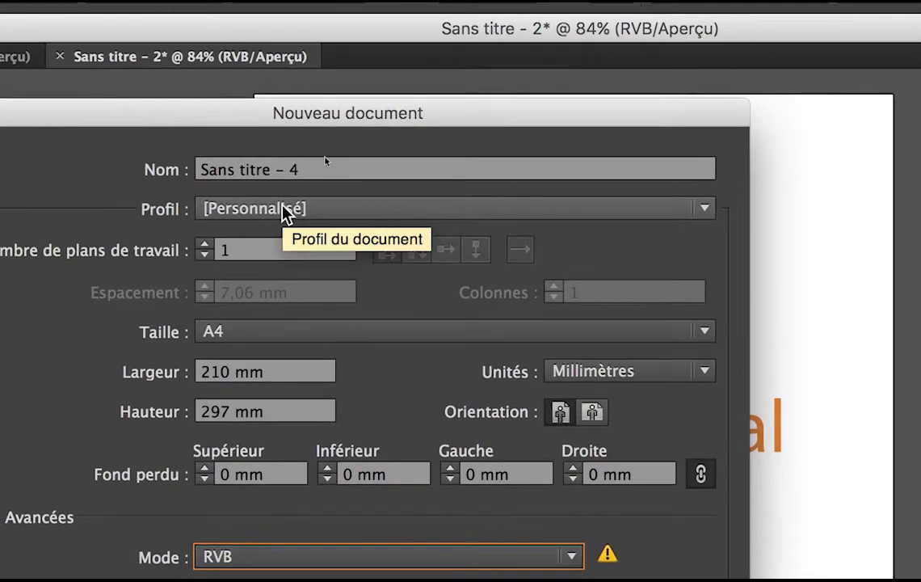
- Examine the available document profiles, set the colour mode to CMJN, and cancel the new document
left_click(282, 208)
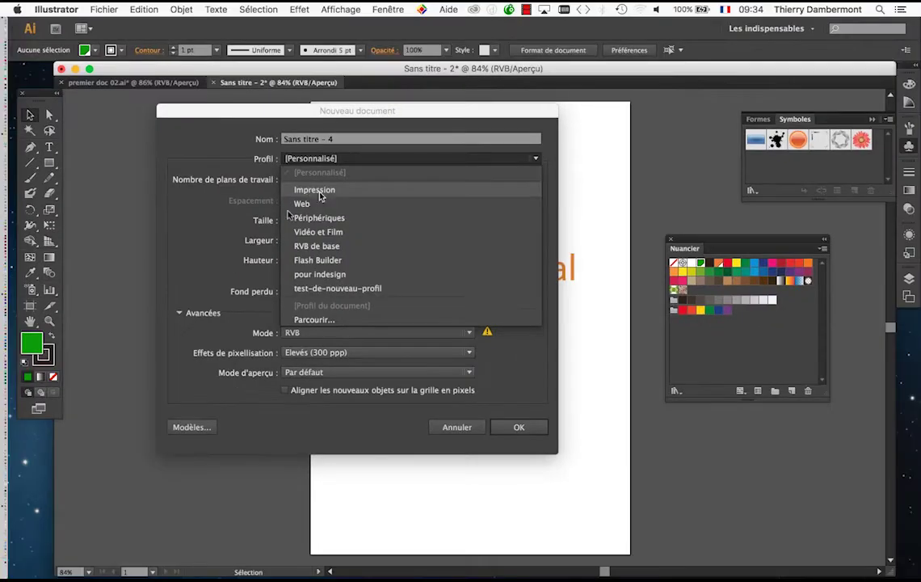
left_click(30, 304)
left_click(323, 332)
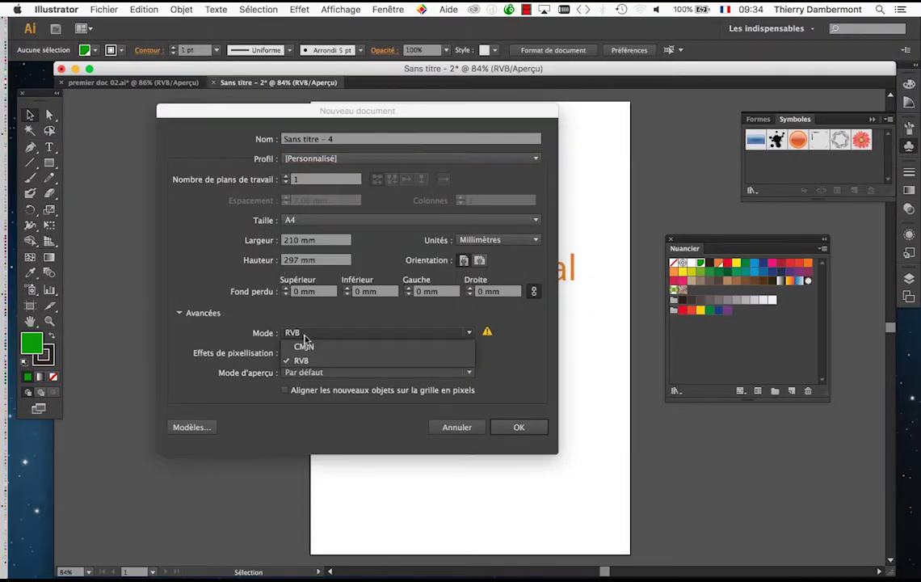
left_click(311, 345)
left_click(457, 426)
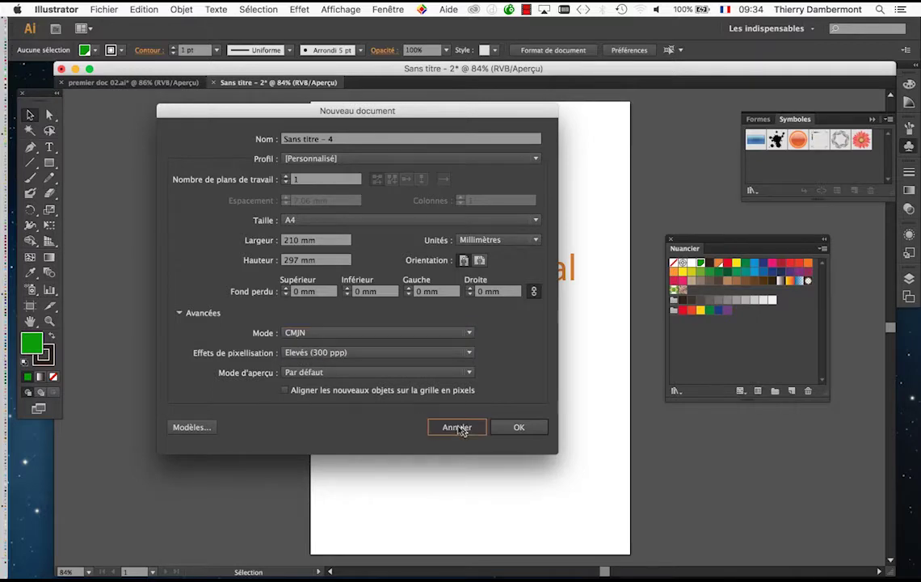
- Create a new A4 document with its advanced colour mode set to CMJN
left_click(101, 9)
left_click(109, 25)
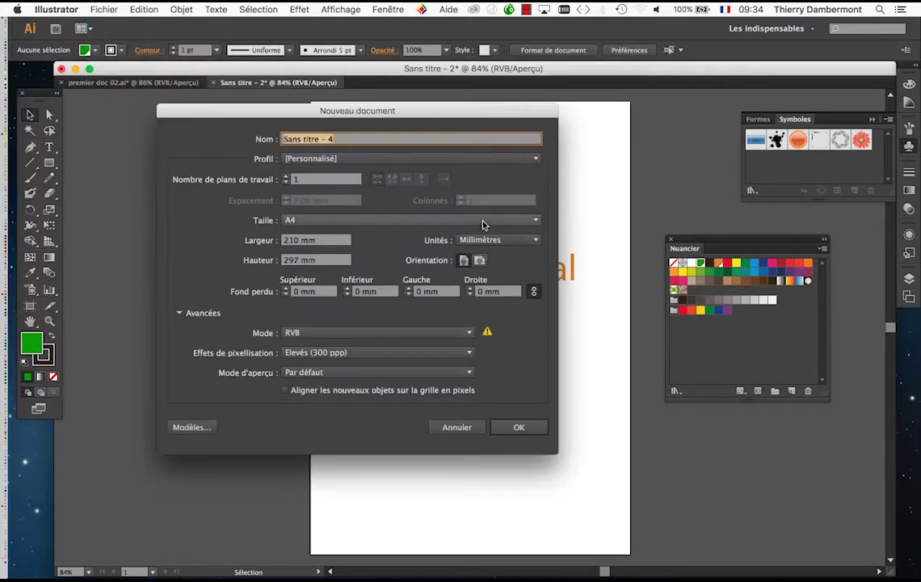
left_click(297, 332)
left_click(309, 345)
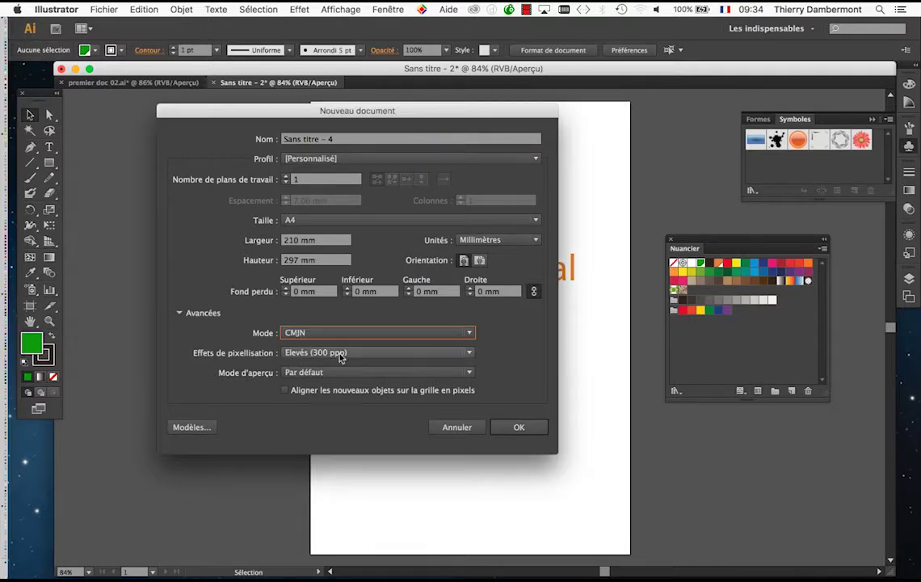
left_click(517, 426)
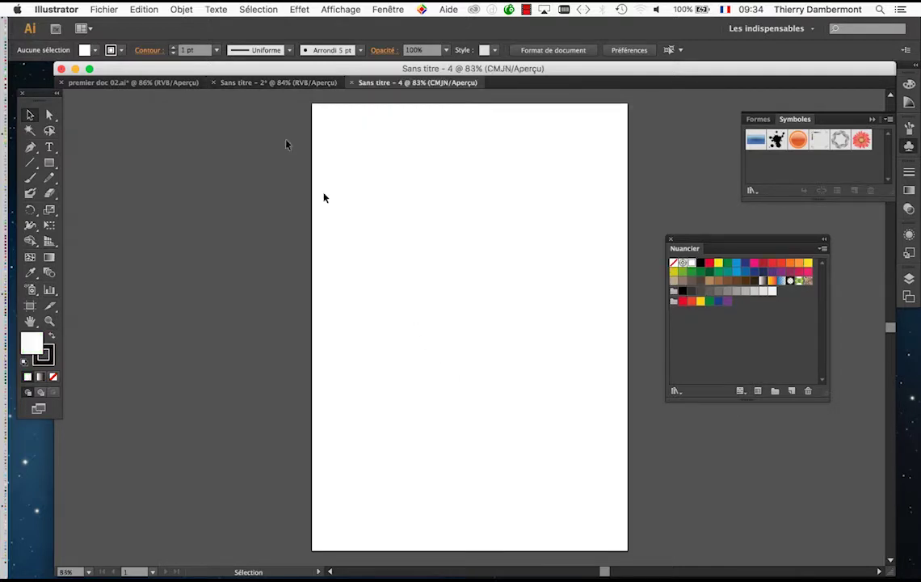
- Create a new A4 document with its advanced colour mode set to RVB, and close the untitled CMJN document
left_click(103, 9)
left_click(109, 24)
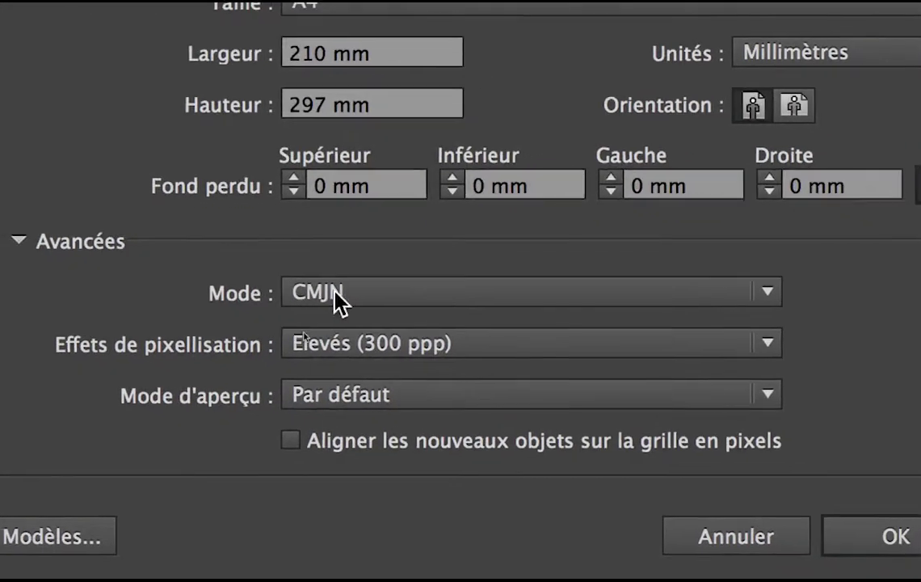
left_click(334, 288)
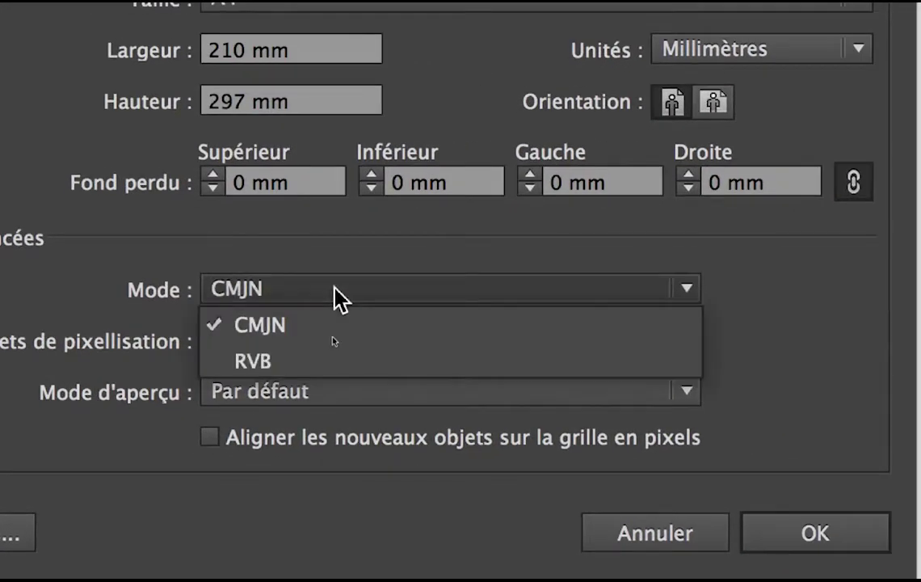
left_click(323, 356)
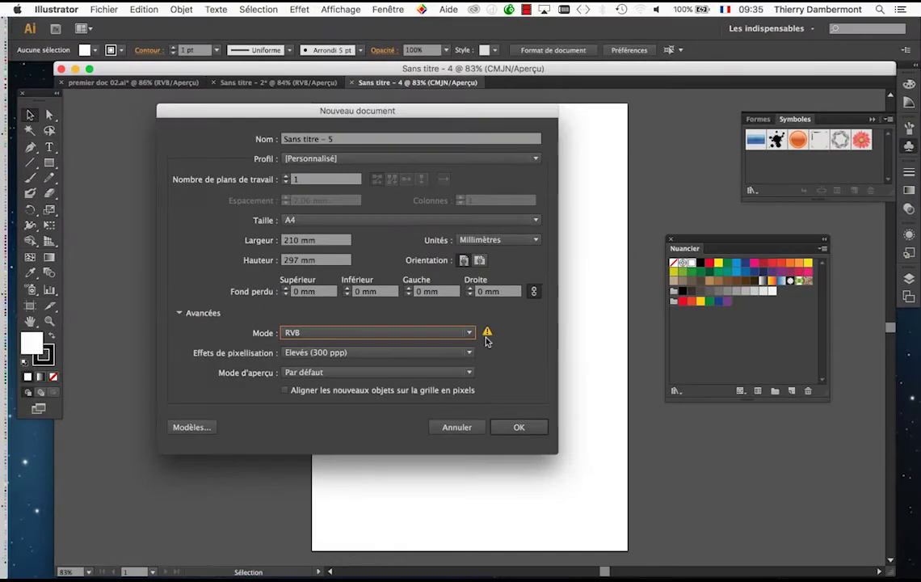
left_click(518, 428)
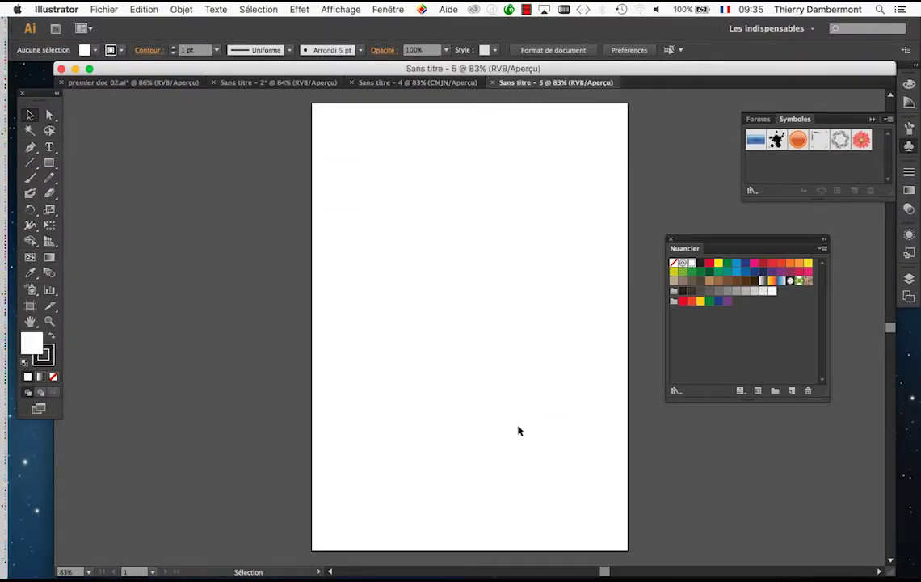
left_click(352, 83)
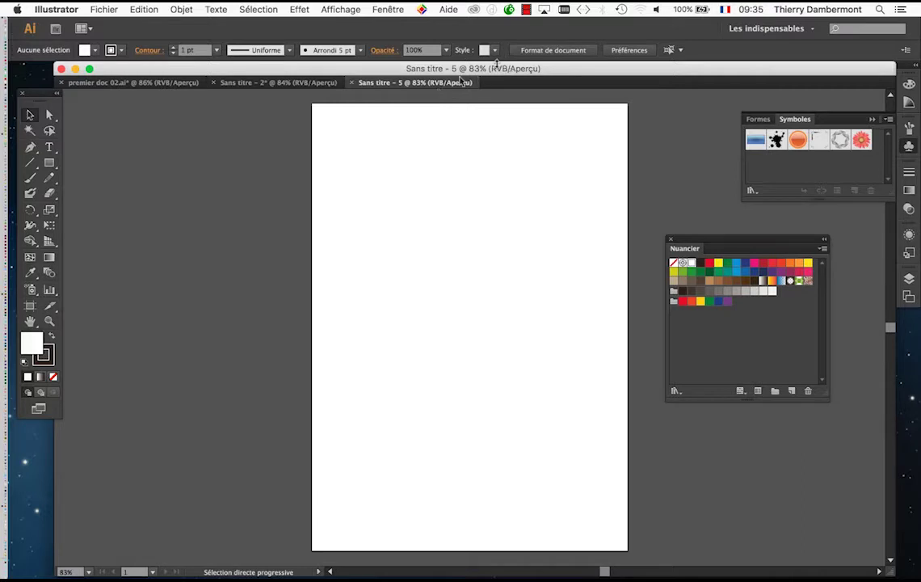
- Draw three separate rectangles of different sizes on the page: a large one near the upper edge and two smaller ones below
left_click(49, 162)
left_click_drag(331, 142, 481, 327)
left_click_drag(398, 360, 446, 417)
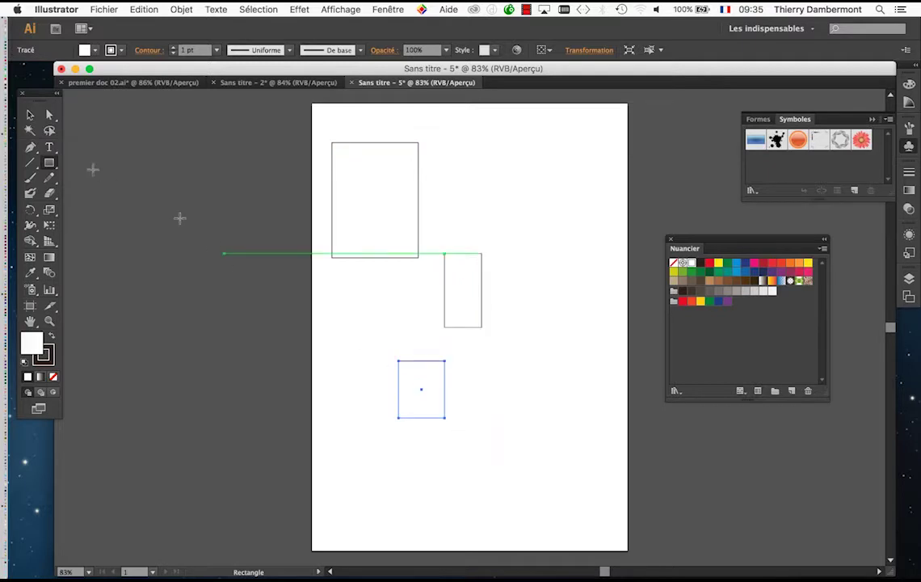
- Select all three rectangles and fill them with the light brown swatch
left_click(29, 114)
left_click_drag(319, 184, 502, 456)
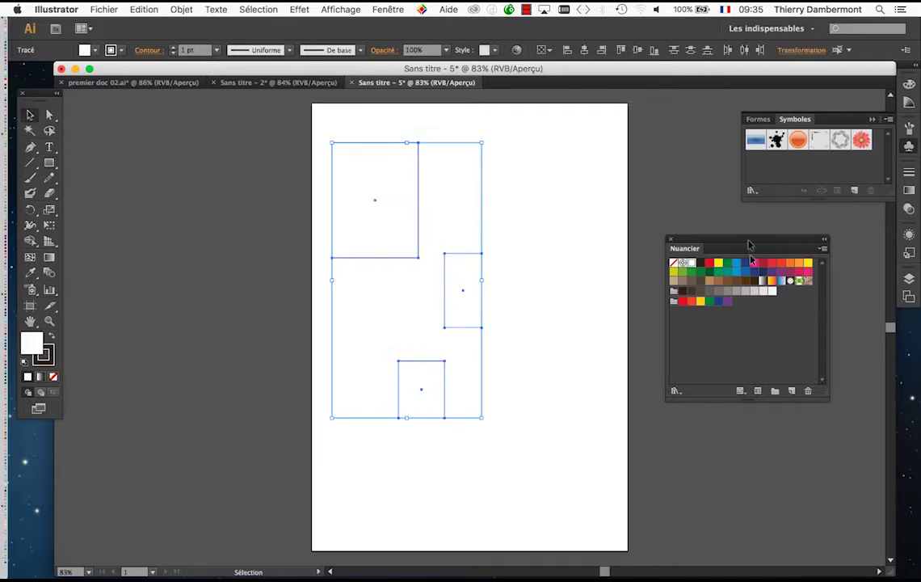
left_click_drag(730, 240, 581, 193)
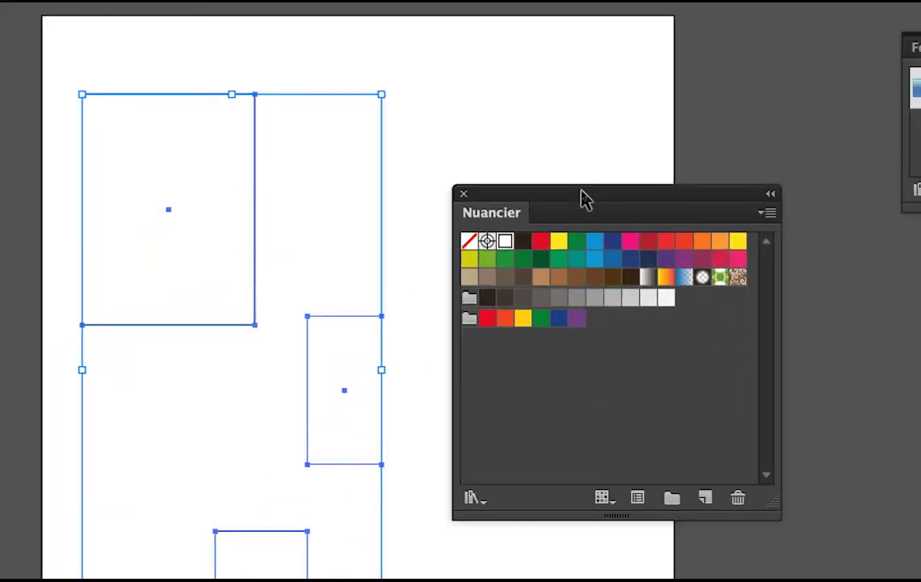
left_click(542, 278)
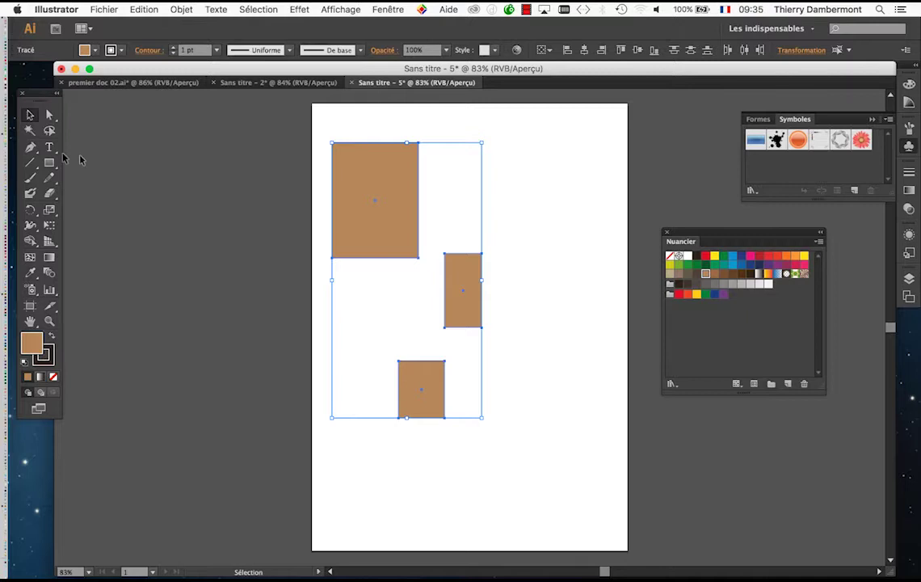
- Draw two circles with the Ellipse tool beside the brown rectangles, the lower one slightly larger
left_click(48, 163)
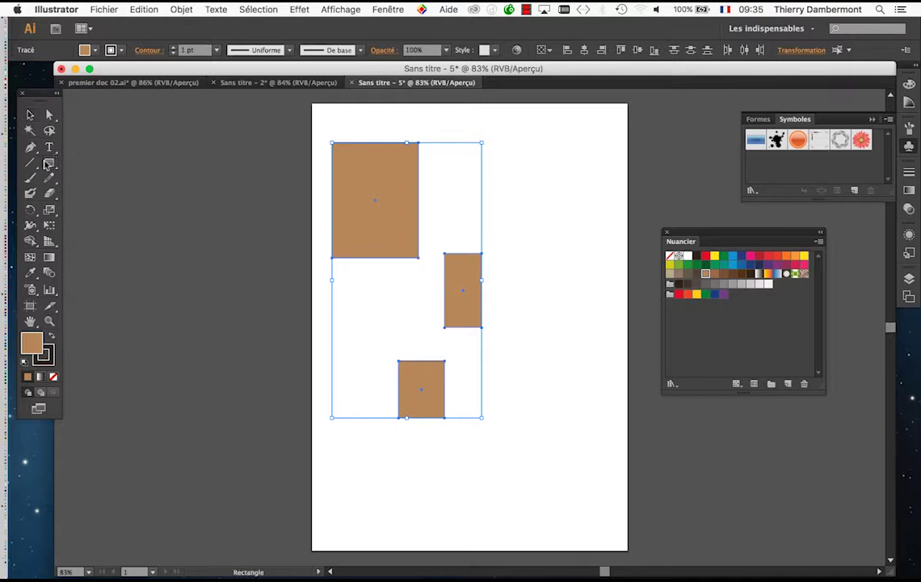
left_click(103, 198)
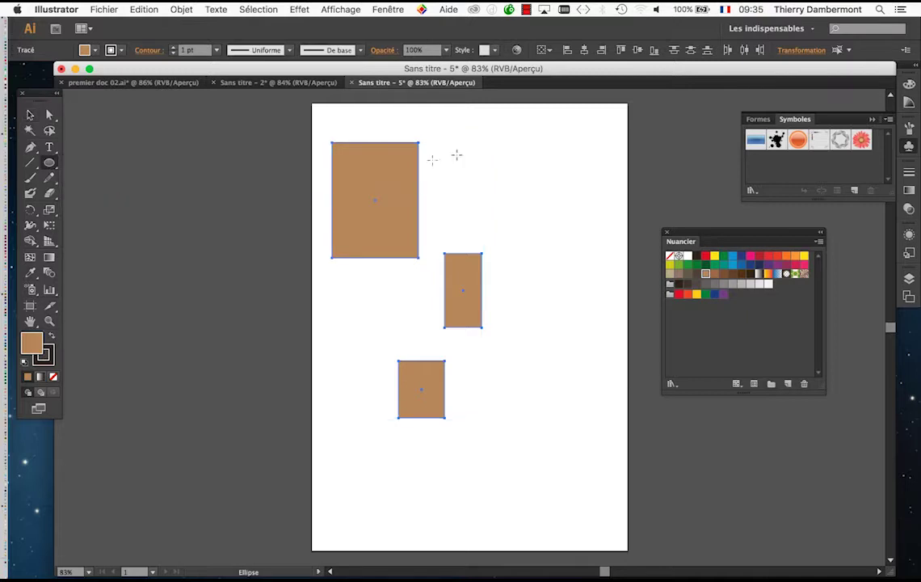
left_click_drag(485, 147, 541, 203)
left_click_drag(540, 265, 607, 333)
- Recolour both circles through a new RVB swatch with R=67 V=223 B=102, and uncover the rectangles by moving the swatches aside
left_click(30, 116)
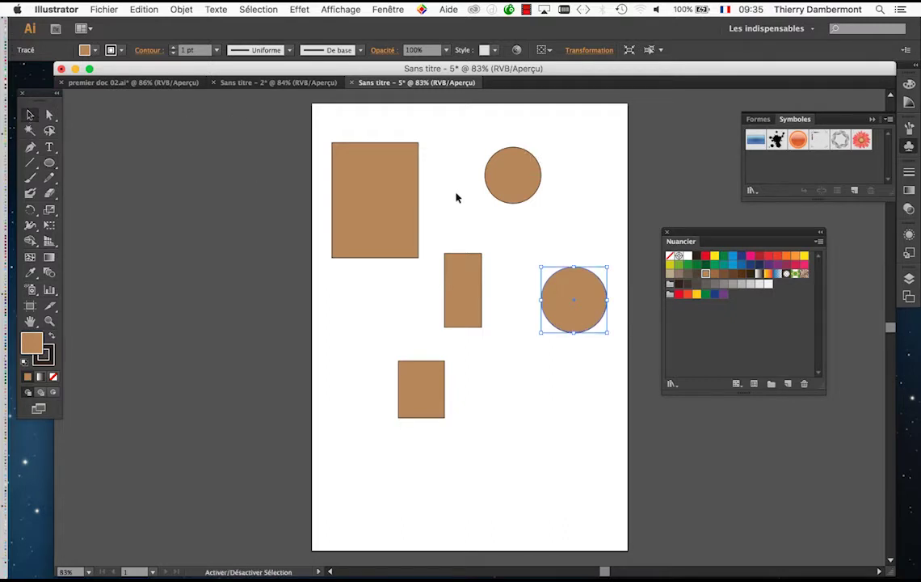
left_click(529, 196, "shift")
left_click_drag(703, 232, 233, 108)
left_click(344, 116)
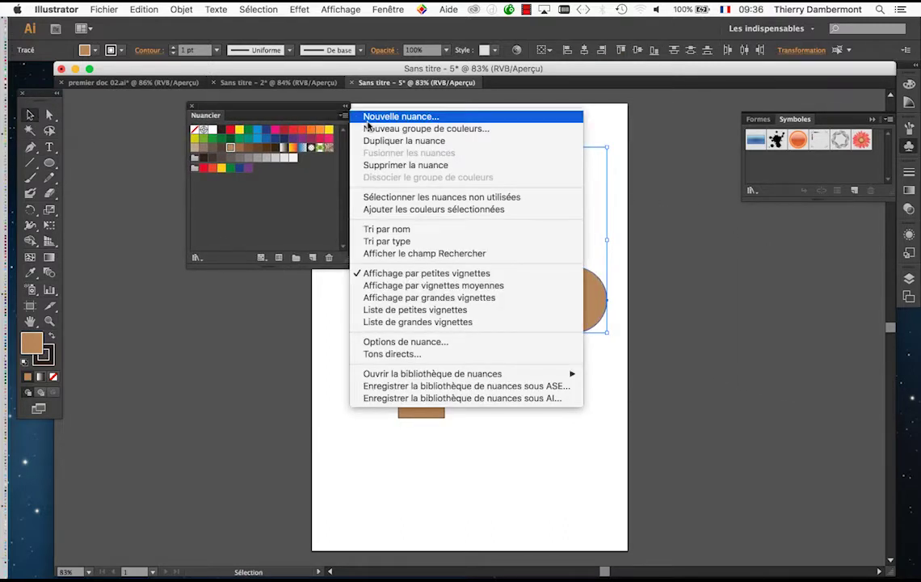
left_click(375, 117)
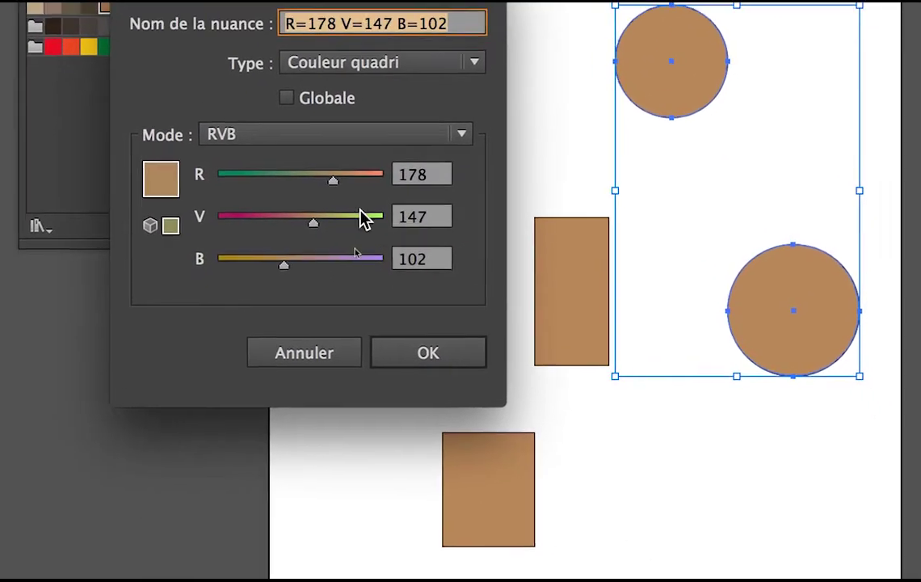
left_click(394, 235)
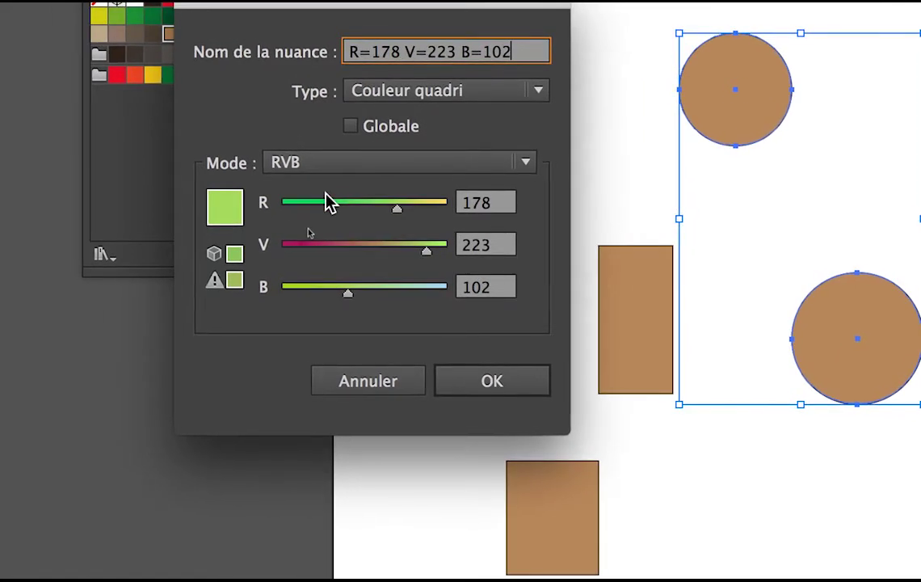
left_click(294, 172)
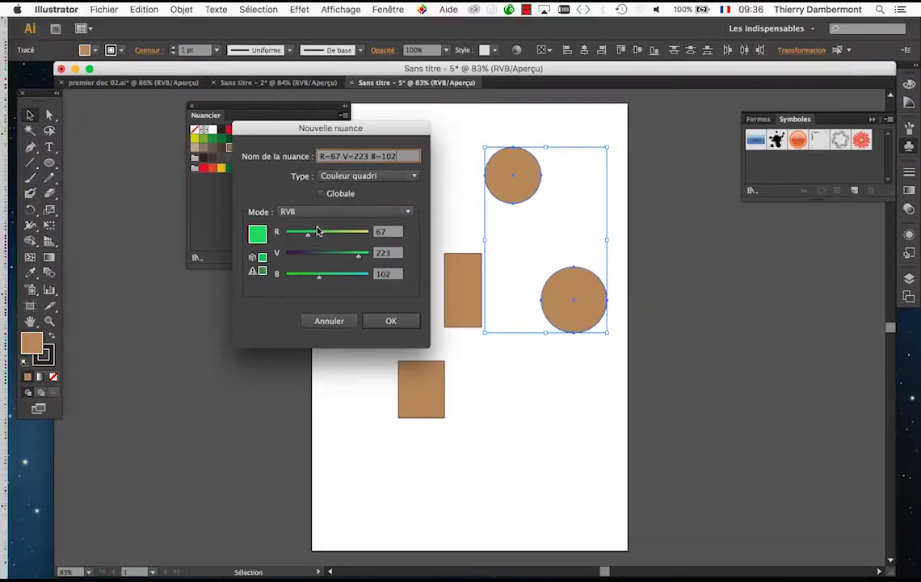
left_click(493, 378)
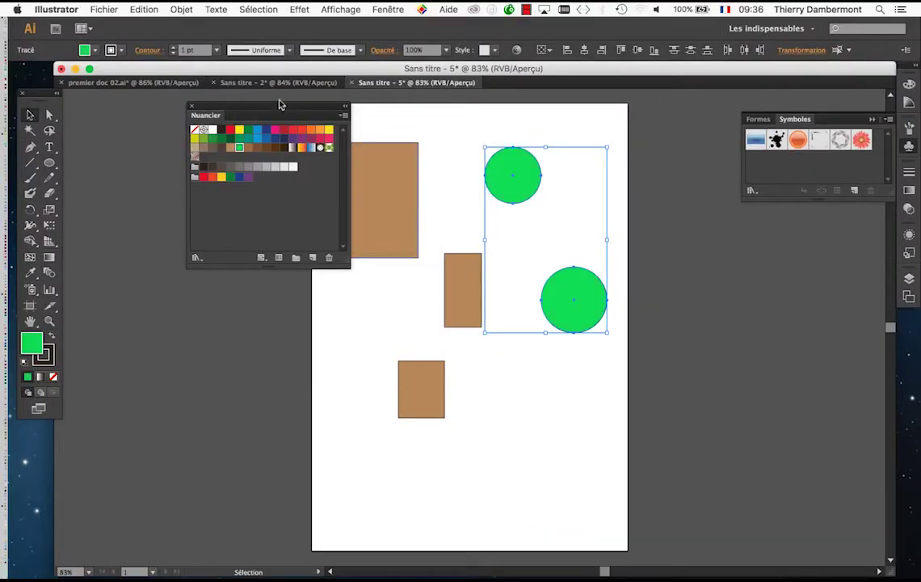
left_click_drag(279, 107, 213, 121)
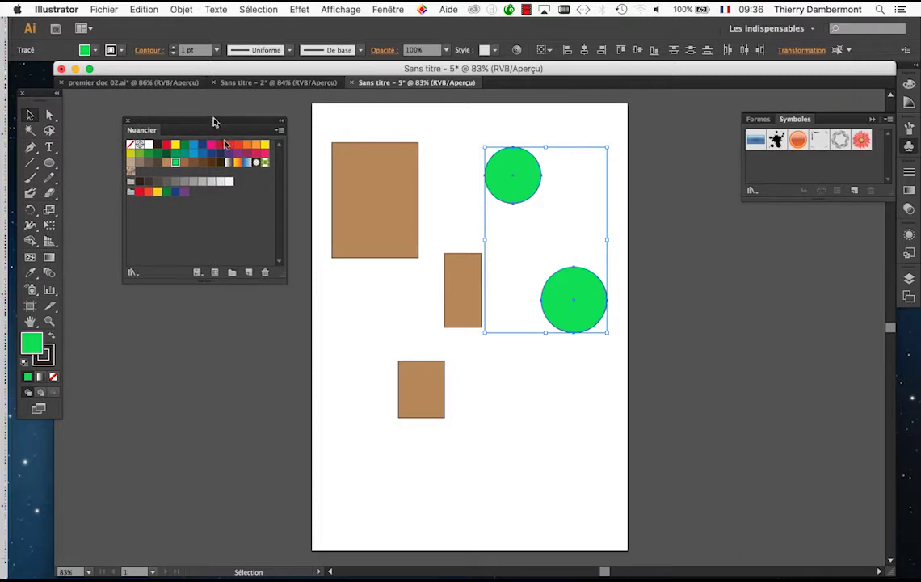
left_click(375, 340)
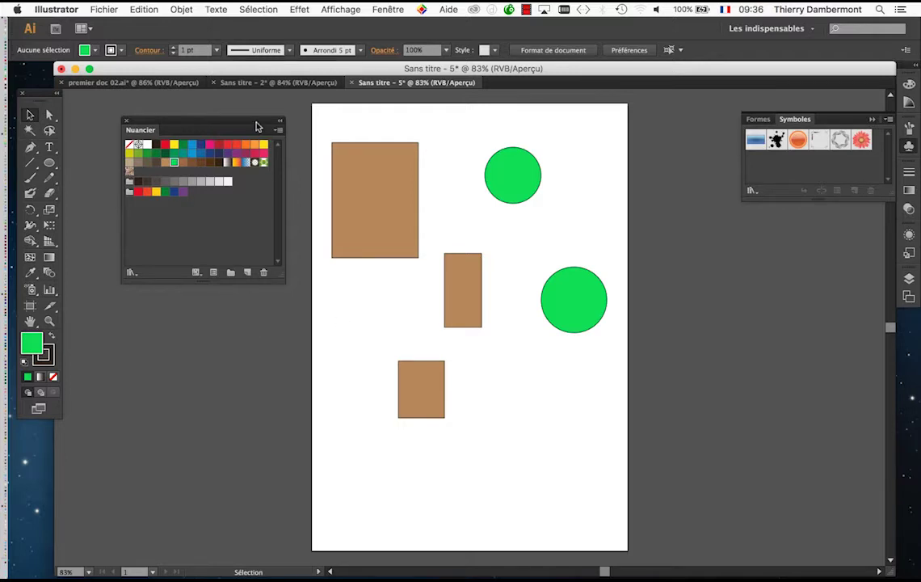
- Add the colours of all the rectangles and circles to the swatches as global colours, and deselect the shapes
mouse_move(257, 125)
left_mouse_down()
mouse_move(256, 140)
mouse_move(269, 127)
left_mouse_up()
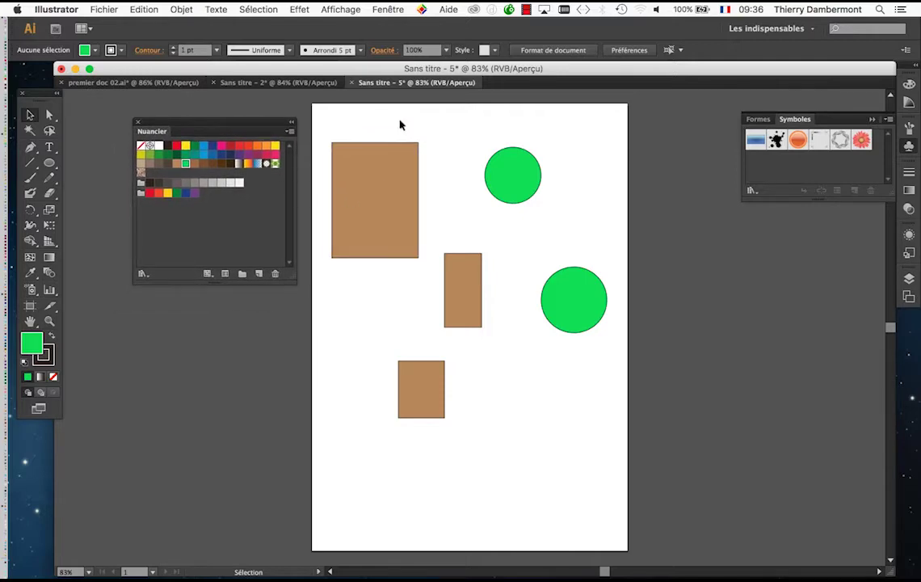
key("alt+super")
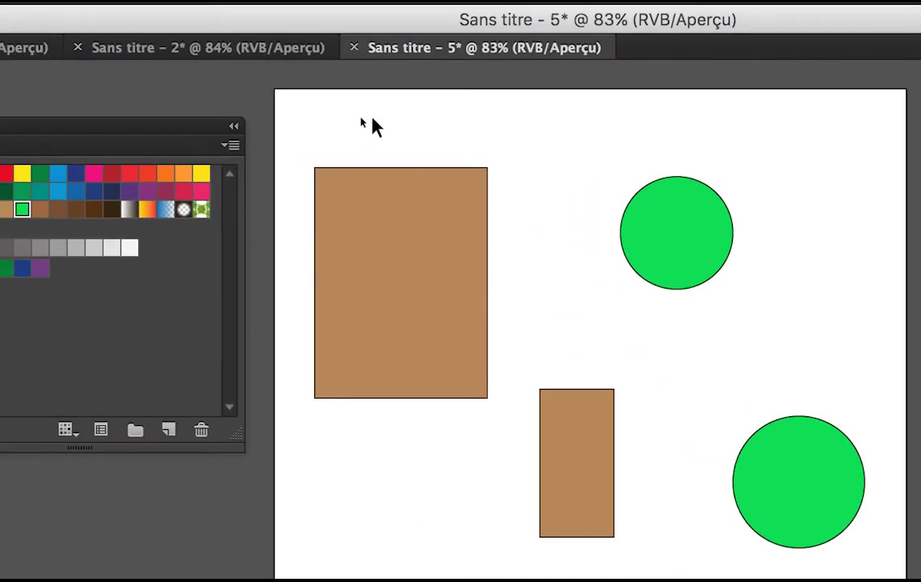
left_click_drag(322, 123, 597, 525)
left_click_drag(499, 323, 635, 524)
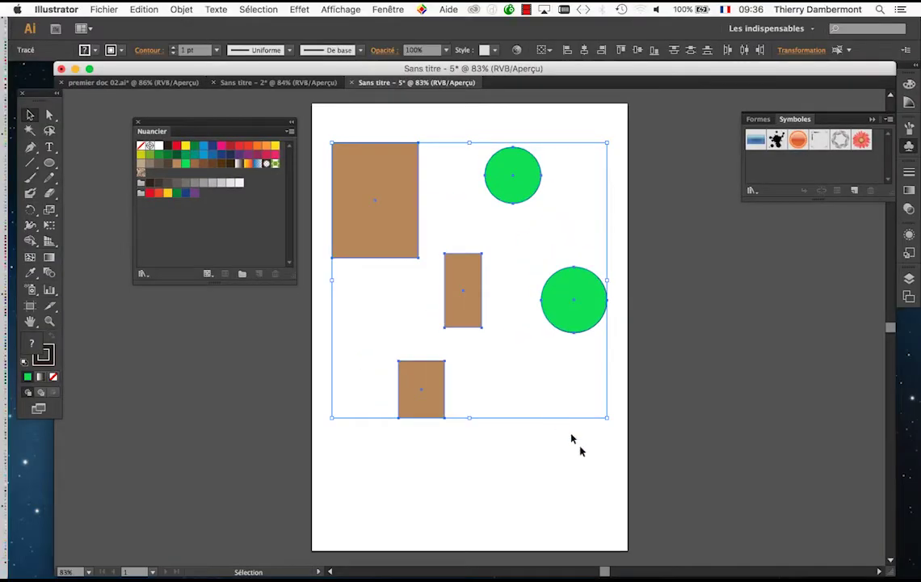
left_click_drag(613, 465, 312, 146)
mouse_move(235, 125)
left_mouse_down()
mouse_move(163, 113)
mouse_move(225, 122)
left_mouse_up()
left_click(236, 119)
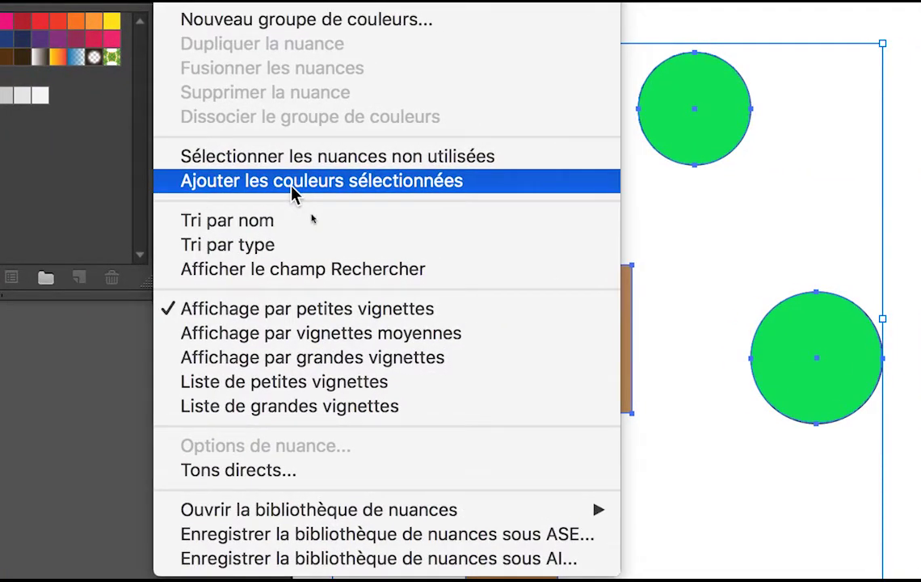
left_click(292, 190)
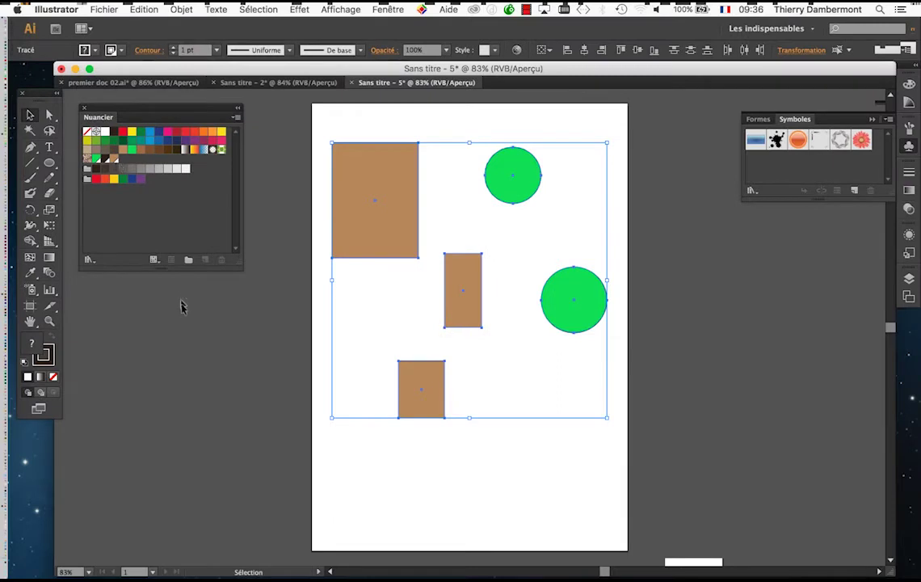
left_click(336, 489)
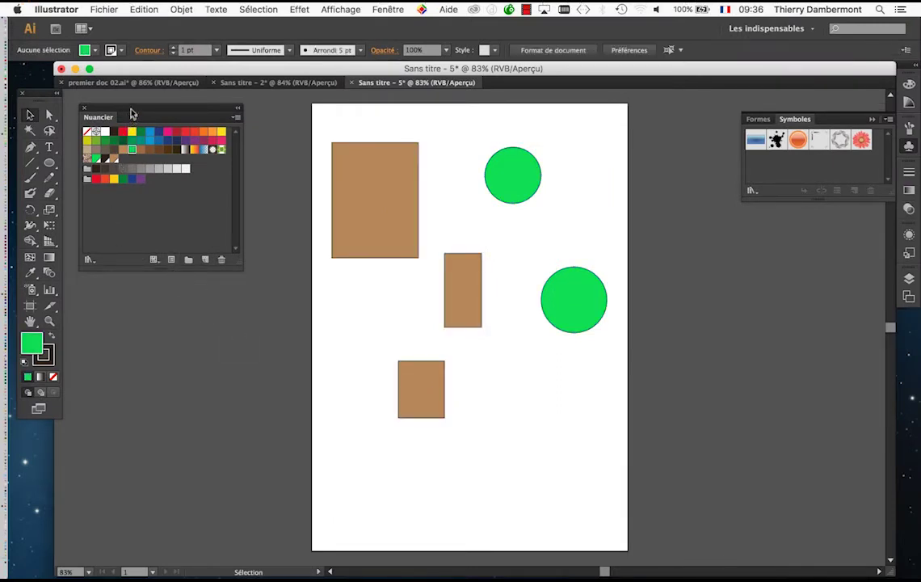
- Edit the green global swatch with preview enabled, setting it to R=213 V=53 B=175
left_click_drag(134, 109, 233, 205)
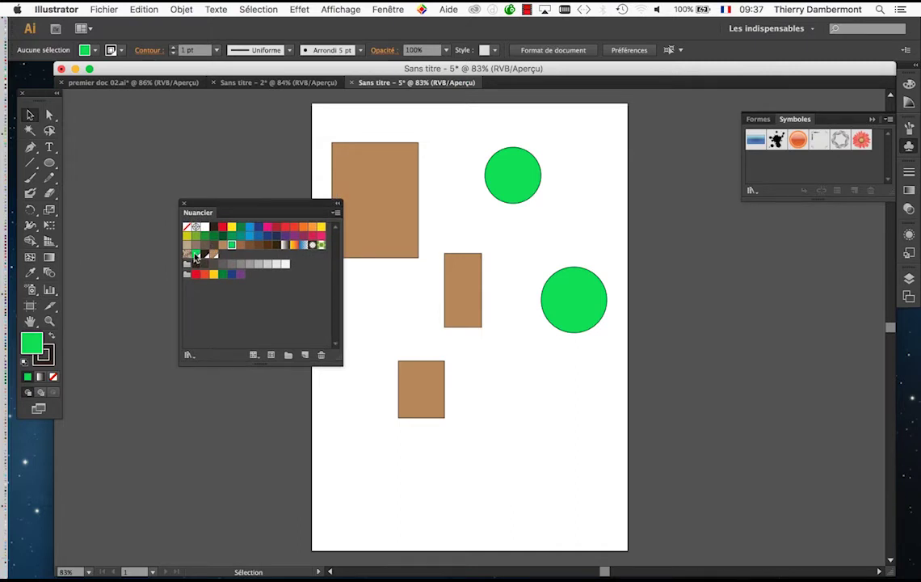
double_click(195, 255)
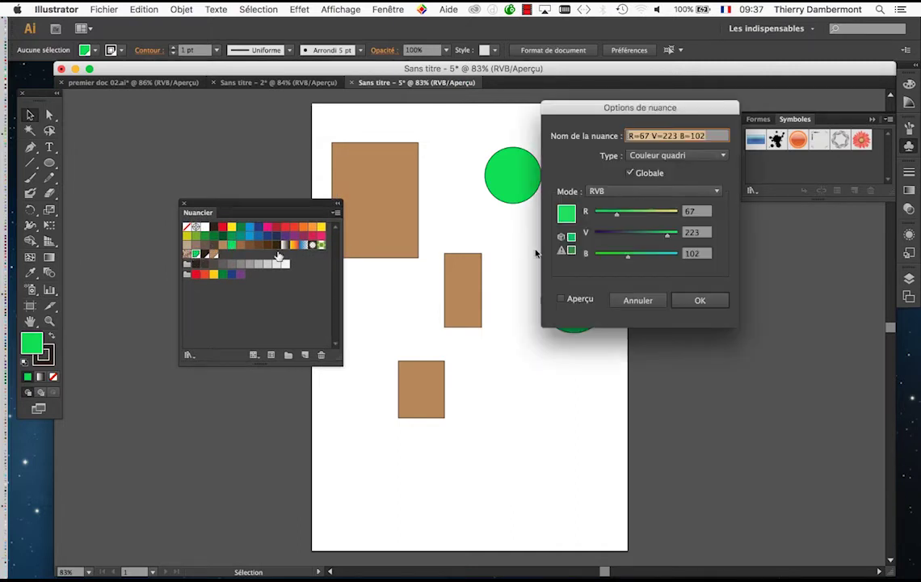
left_click(665, 214)
left_click(561, 298)
left_click(613, 233)
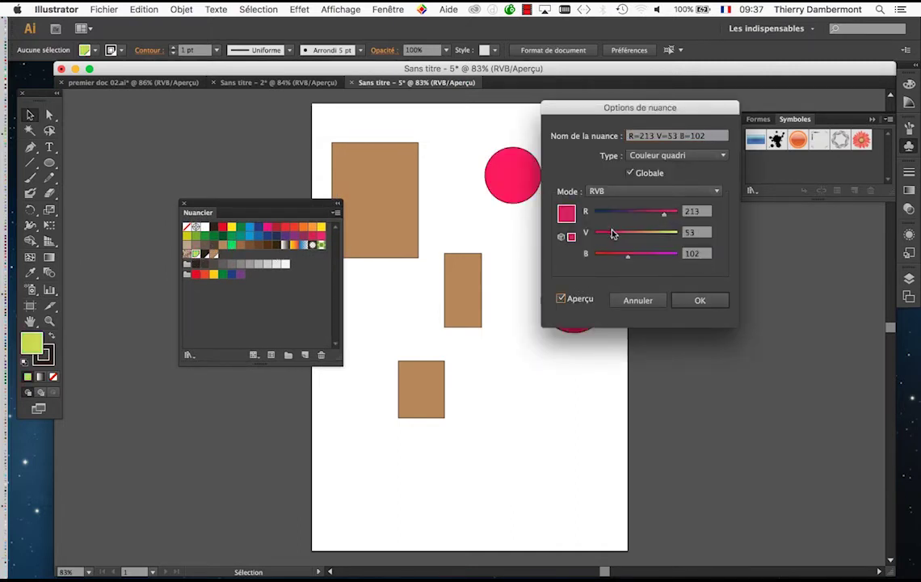
left_click_drag(583, 110, 662, 90)
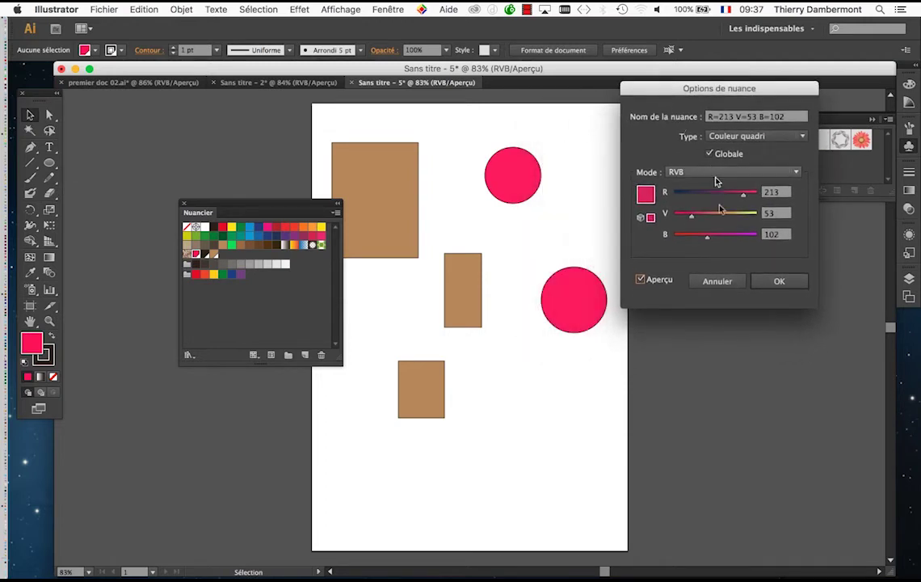
left_click(731, 235)
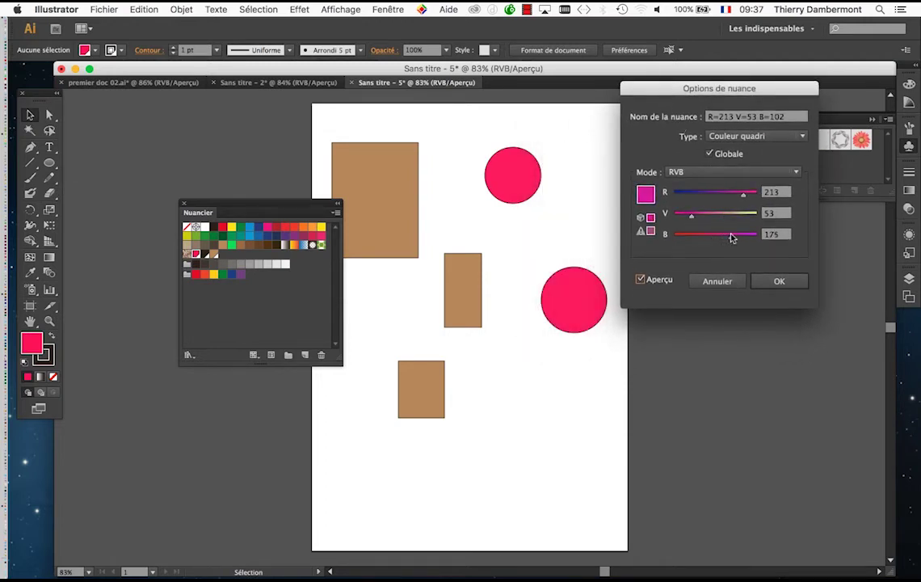
left_click(768, 281)
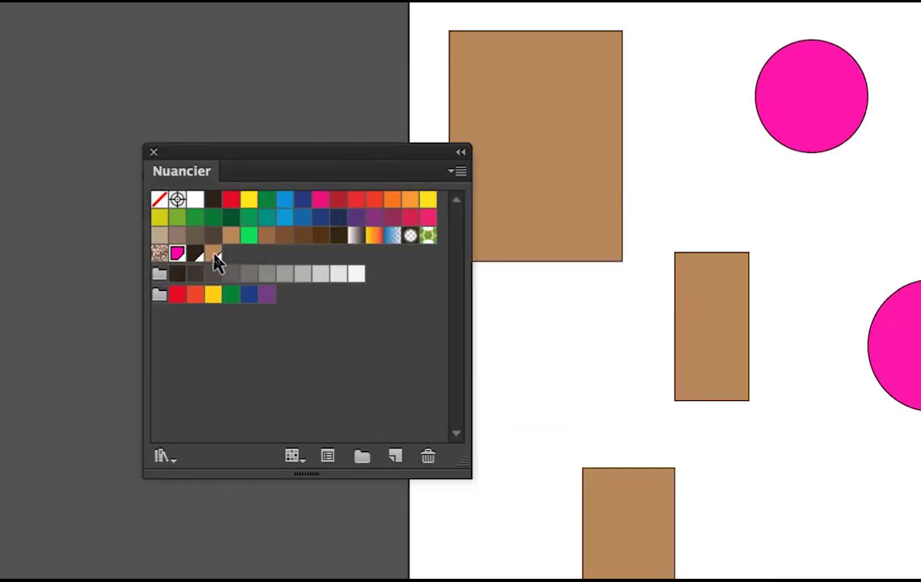
- Edit the brown global swatch with preview enabled, setting it to R=213 V=209 B=200
left_click(214, 257)
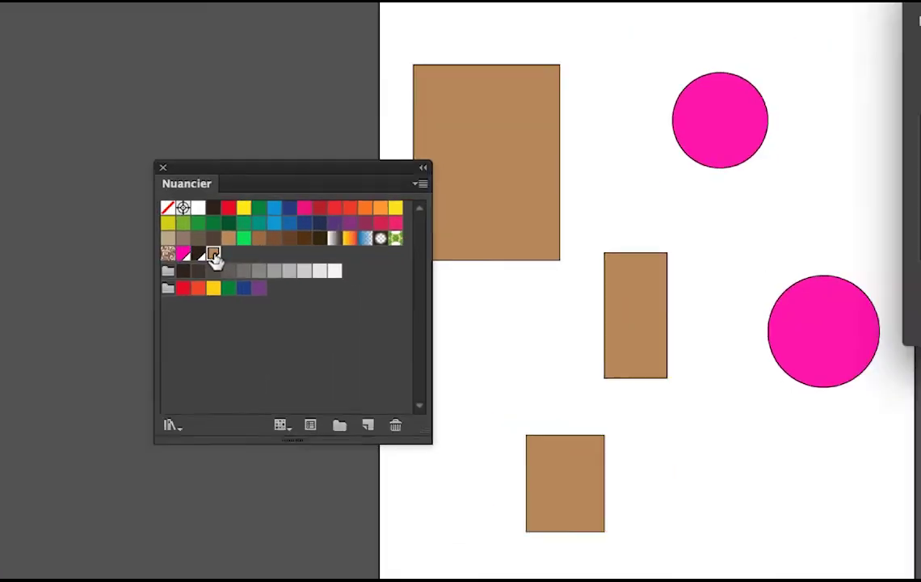
double_click(214, 257)
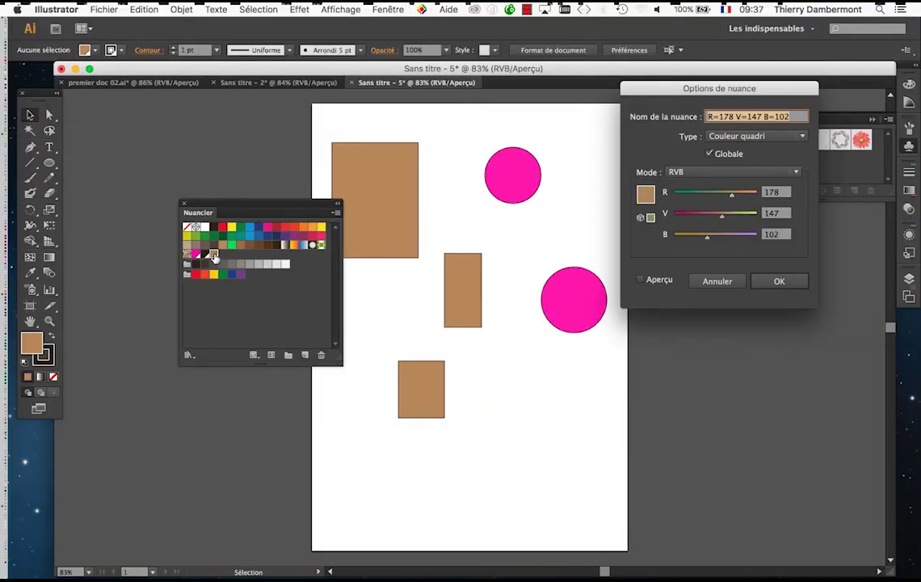
left_click(664, 283)
left_click_drag(707, 236, 738, 236)
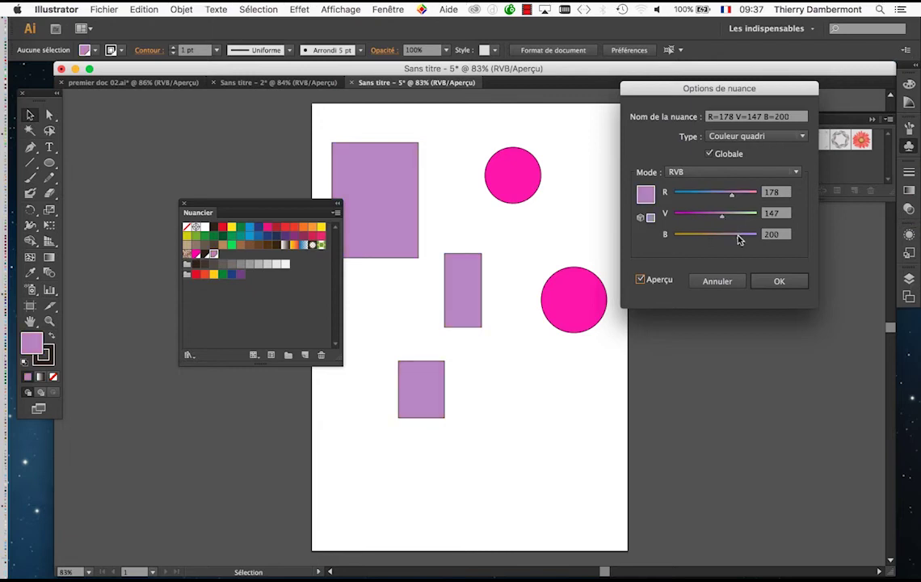
left_click(695, 215)
left_click(700, 193)
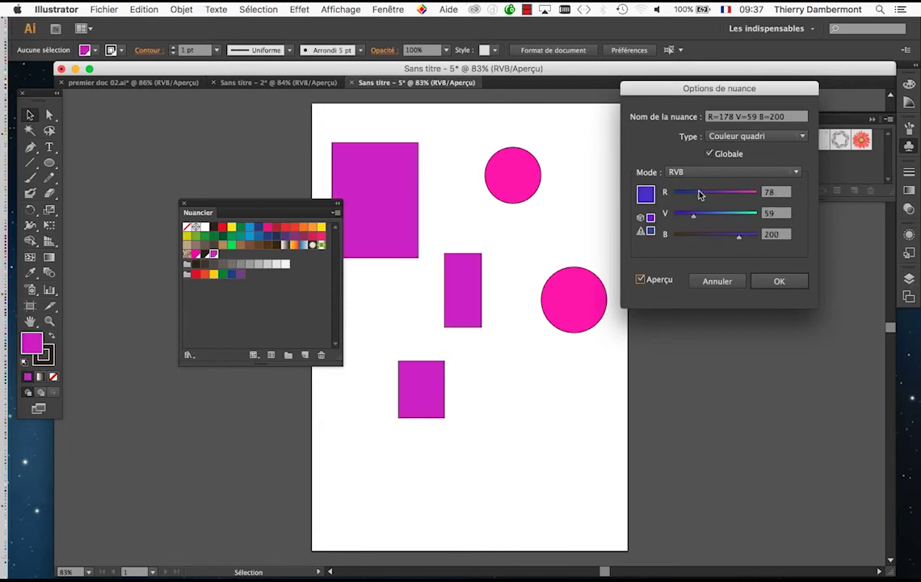
left_click(744, 194)
left_click(742, 215)
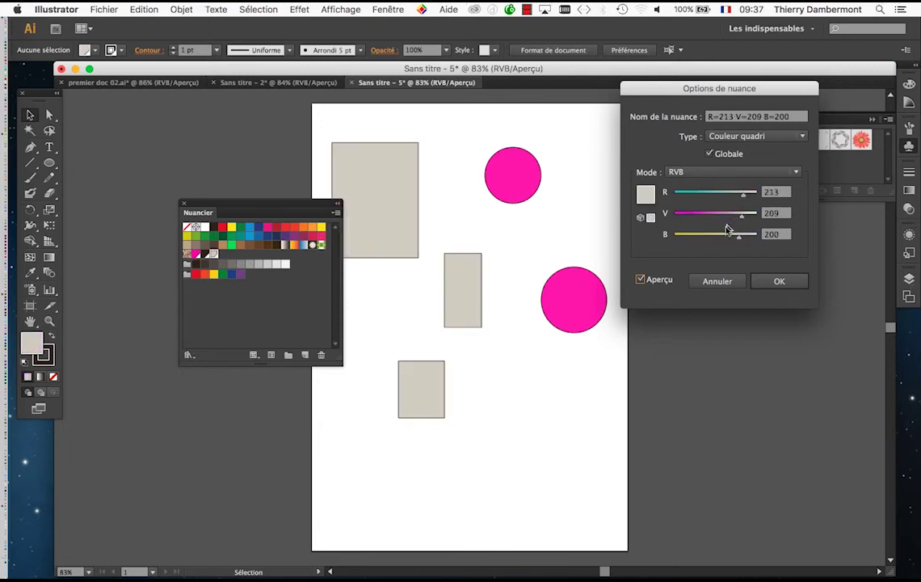
left_click(774, 281)
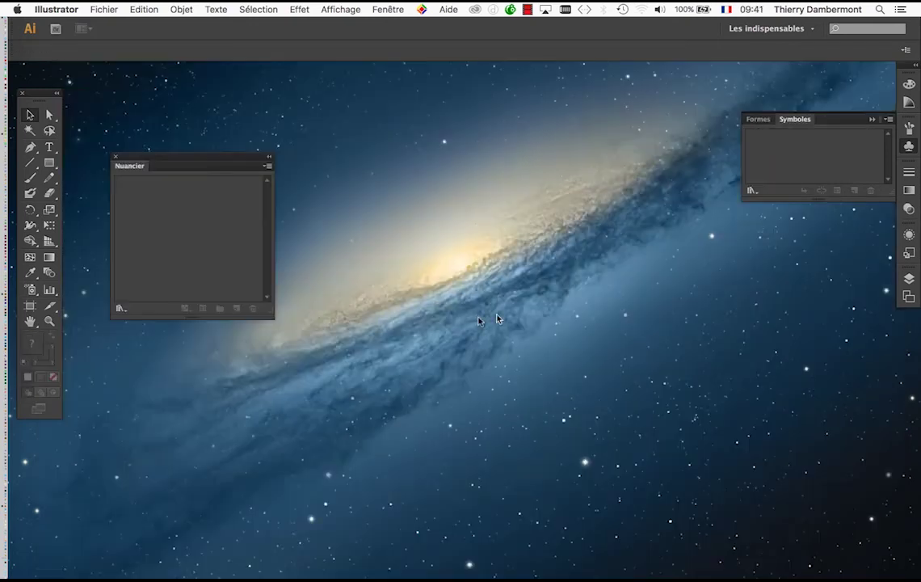